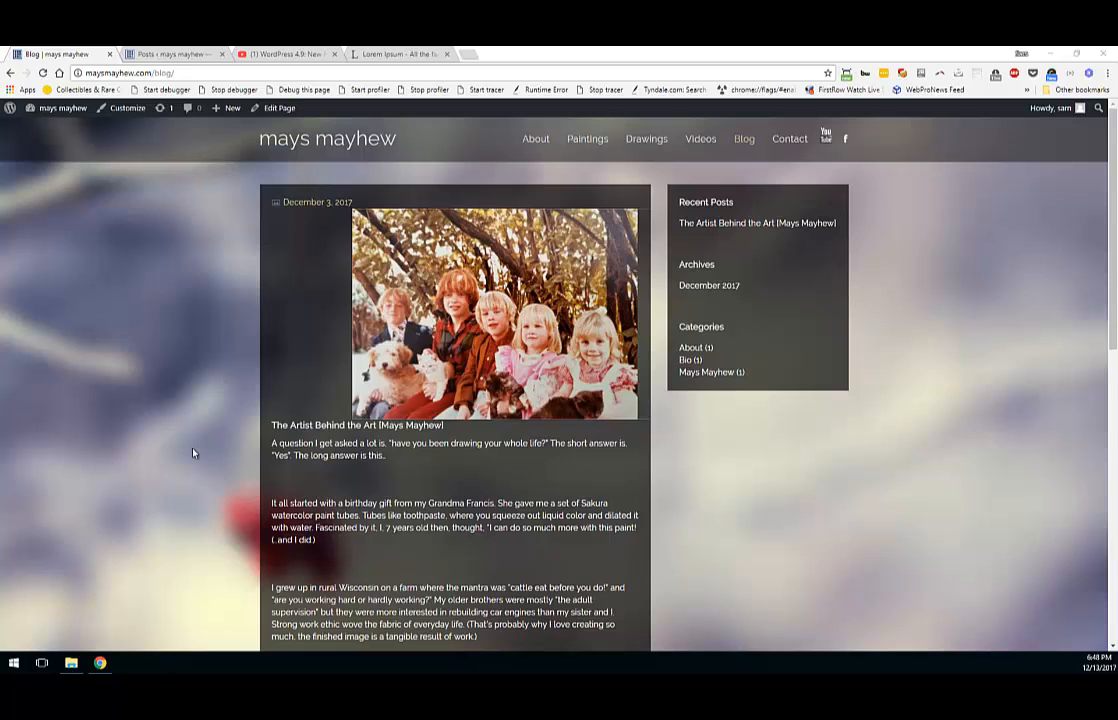
Step: Create a new post on the WordPress site and title it "Sample Title"
click(146, 55)
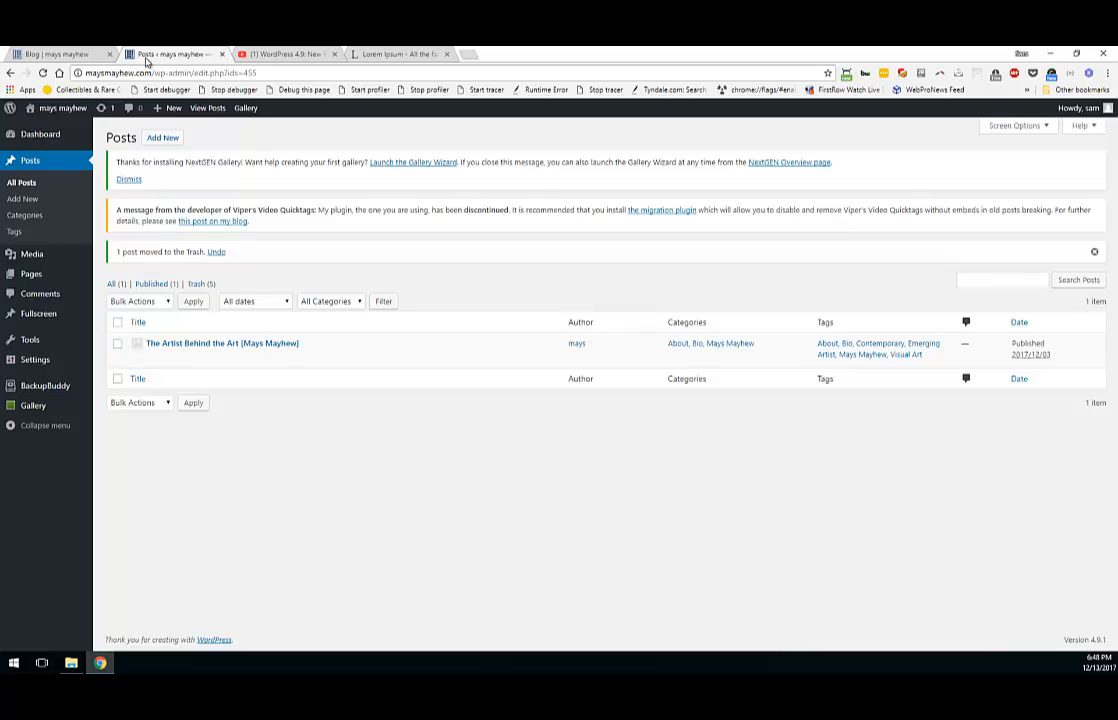
click(164, 140)
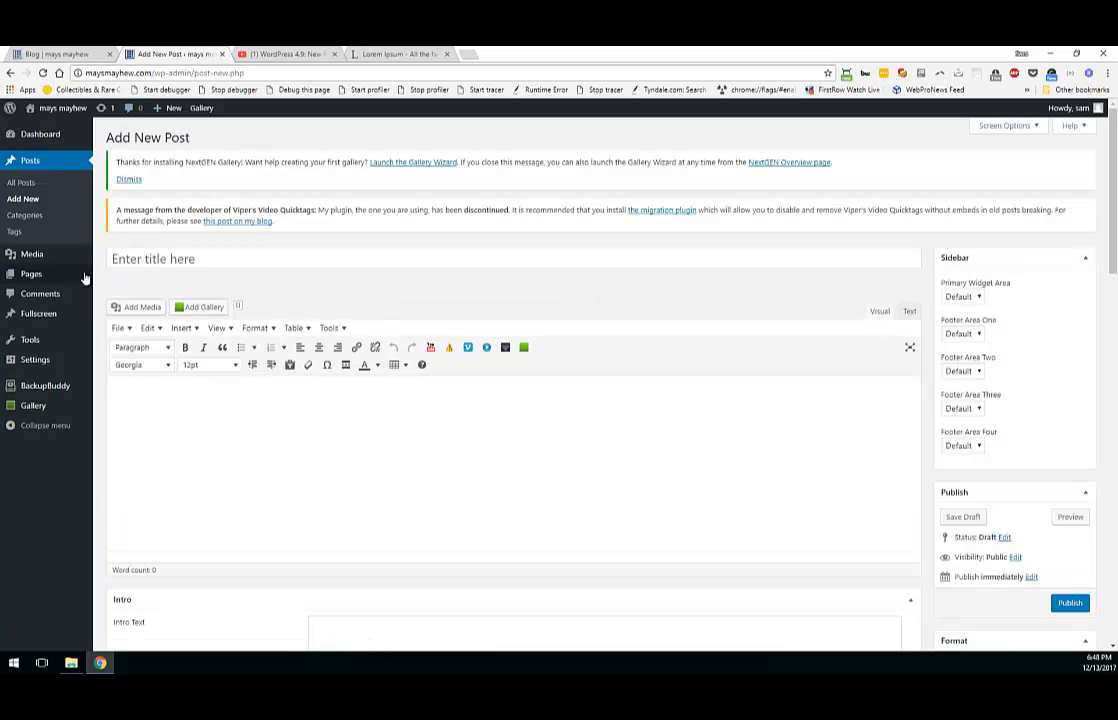
click(184, 248)
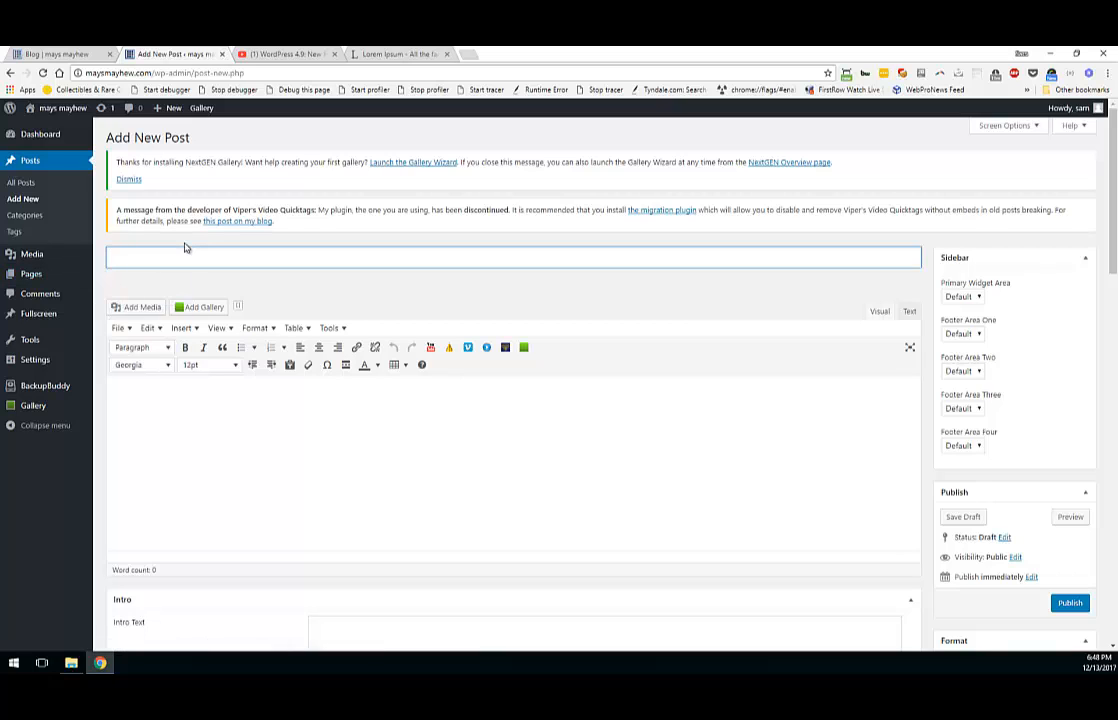
text(Sample Title)
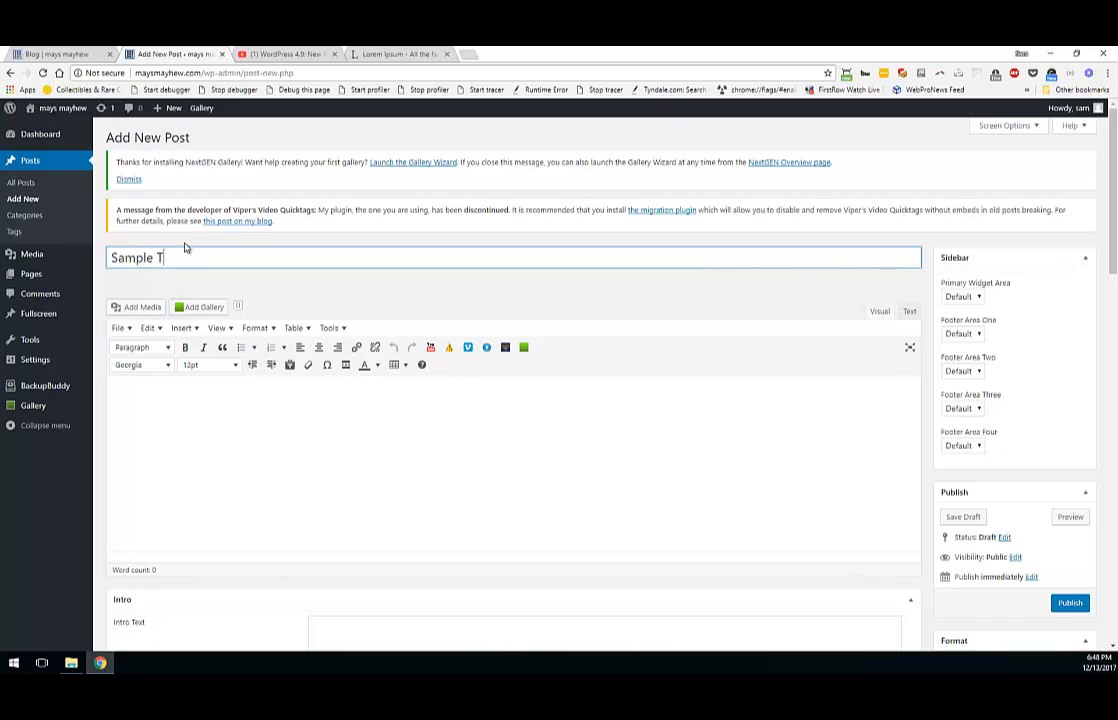
Step: Fill the post body with the first seven Lorem Ipsum paragraphs copied from the lipsum.com page and publish the post
click(175, 408)
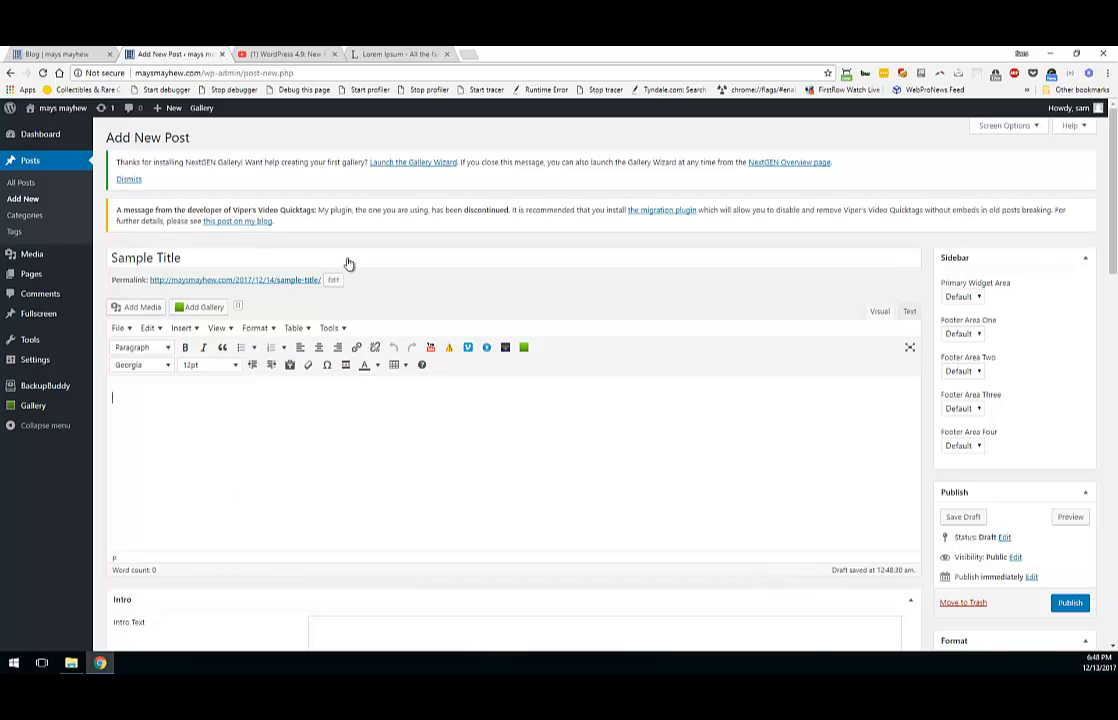
click(378, 47)
scroll(398, 228, up, 3)
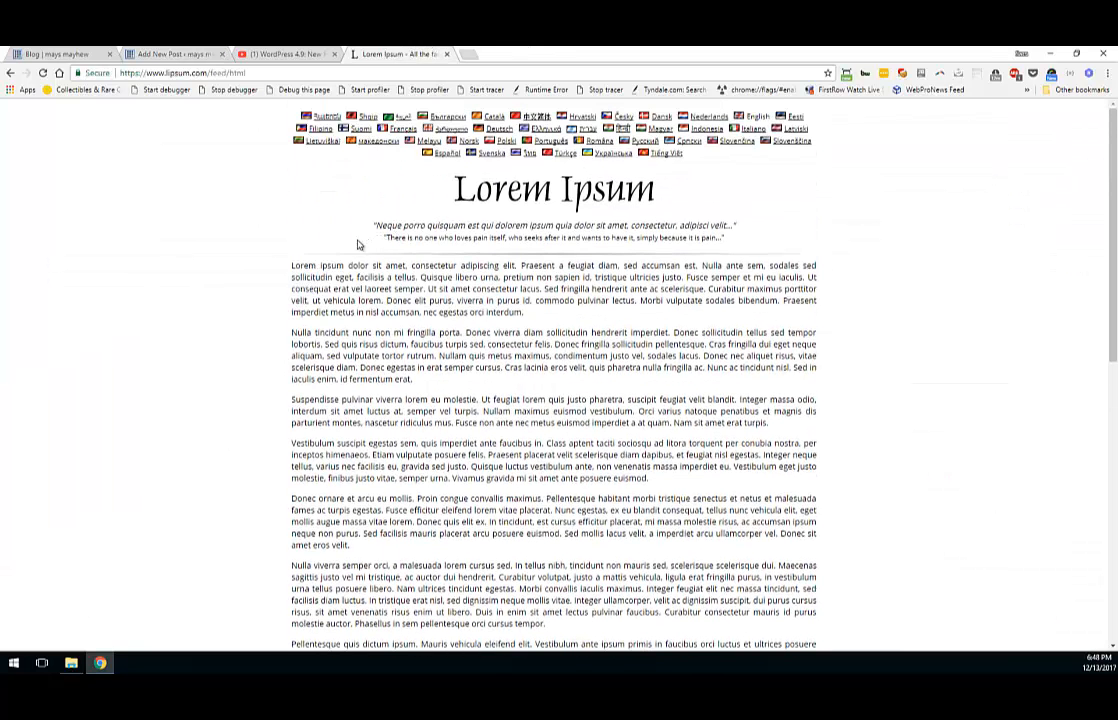
drag(299, 270, 569, 528)
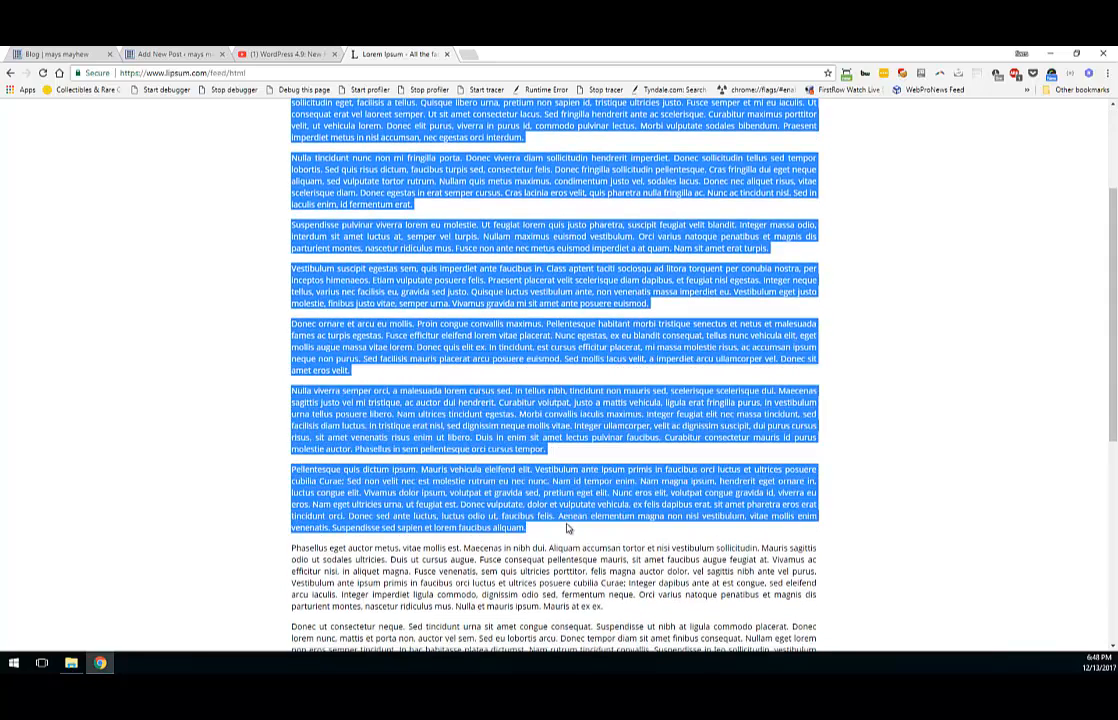
click(195, 53)
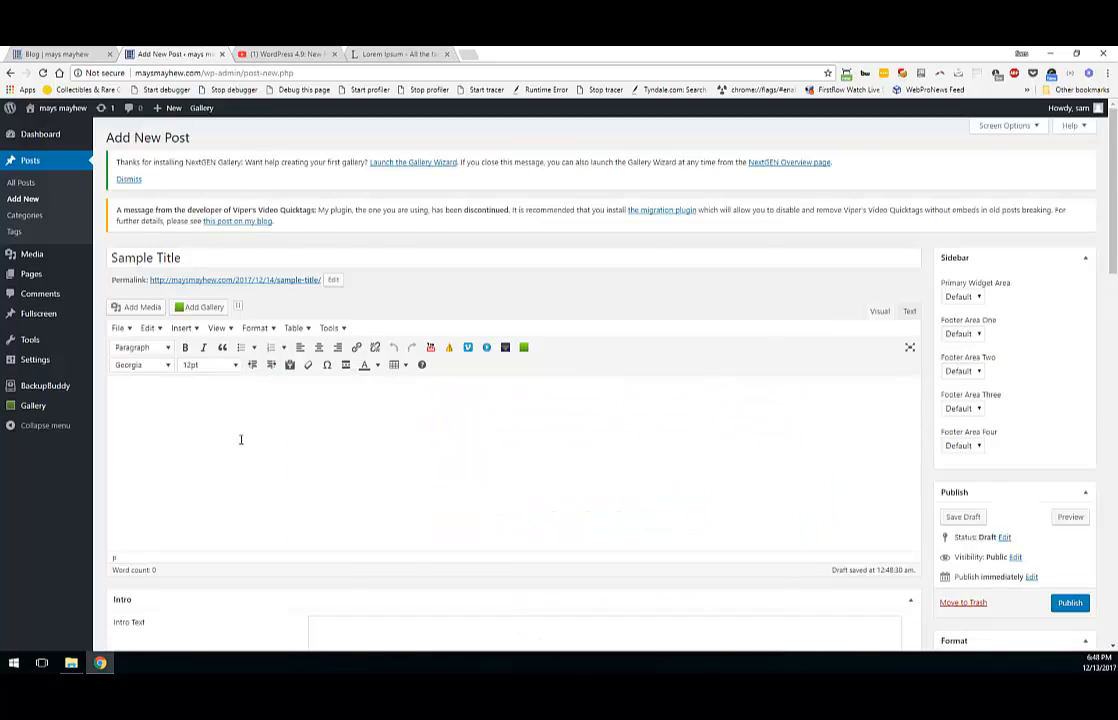
key(ctrl+v)
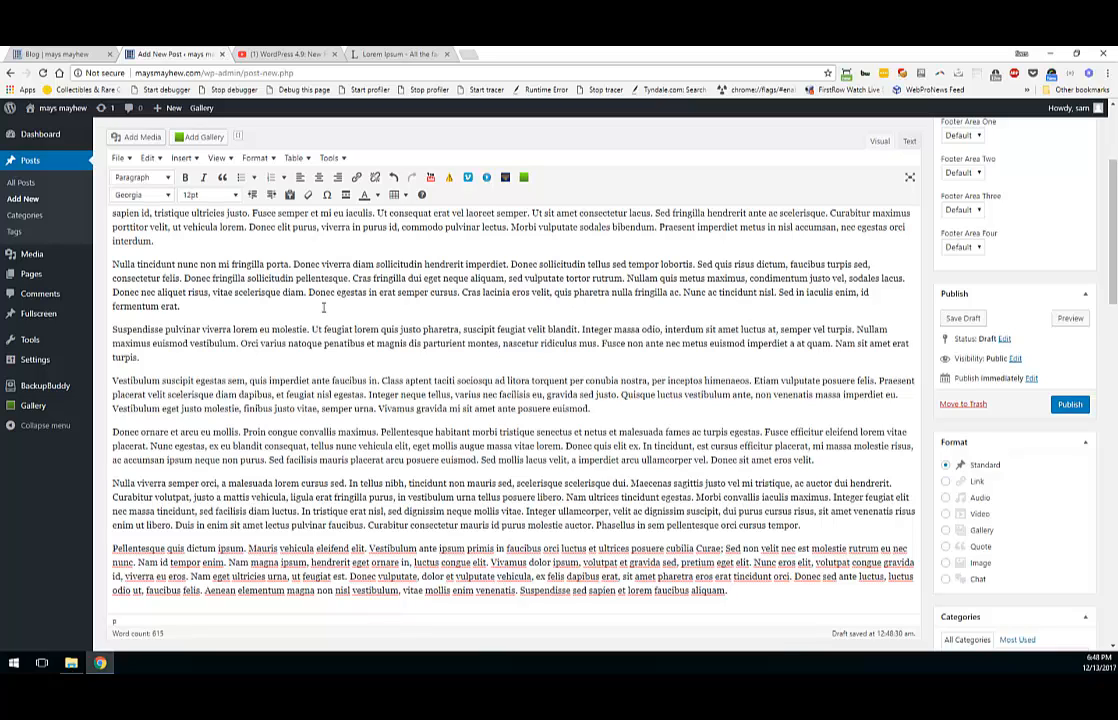
click(1069, 410)
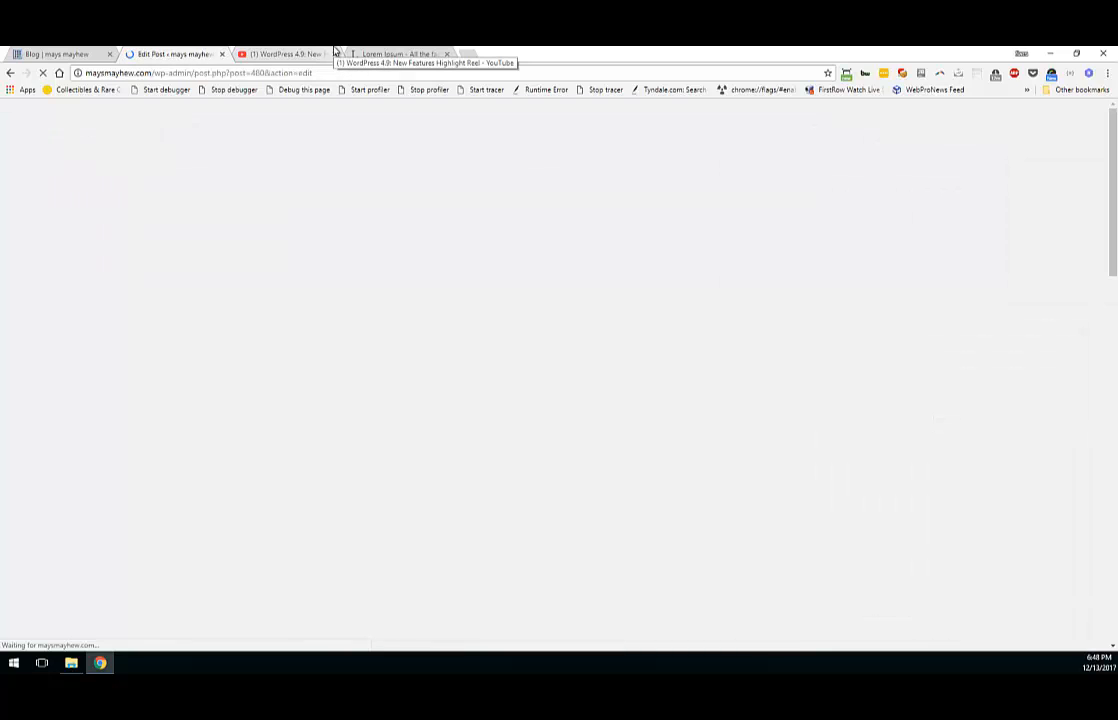
scroll(260, 190, down, 1)
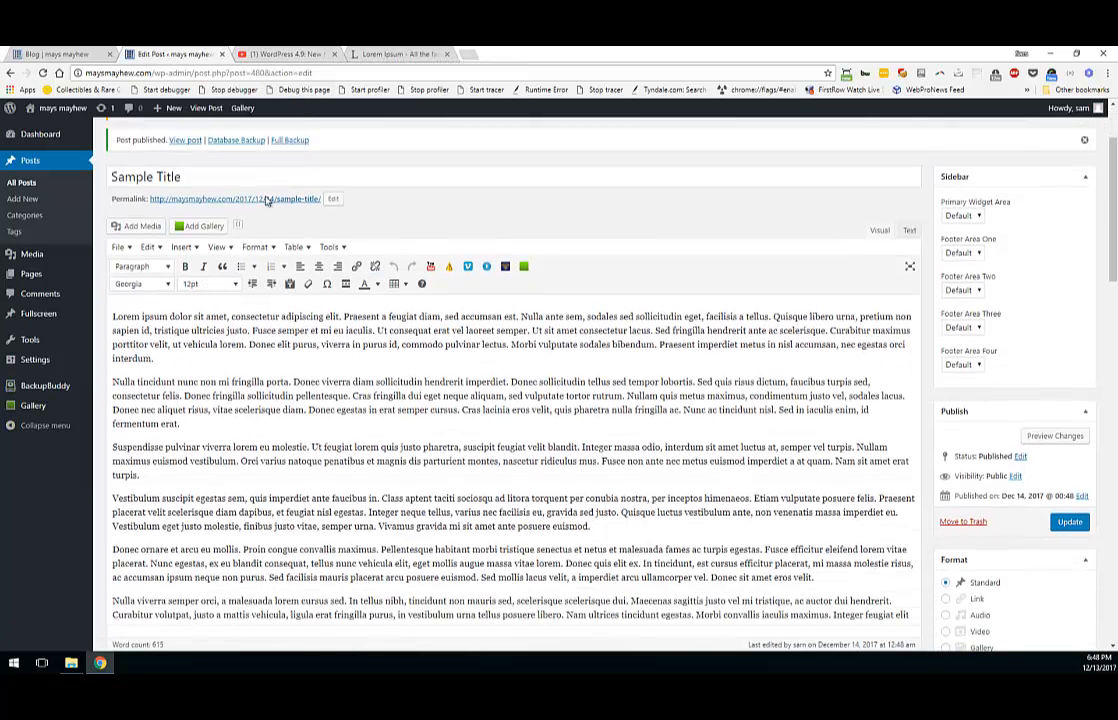
Step: Reload the public blog page and examine how much of each post is displayed in the listing
click(26, 52)
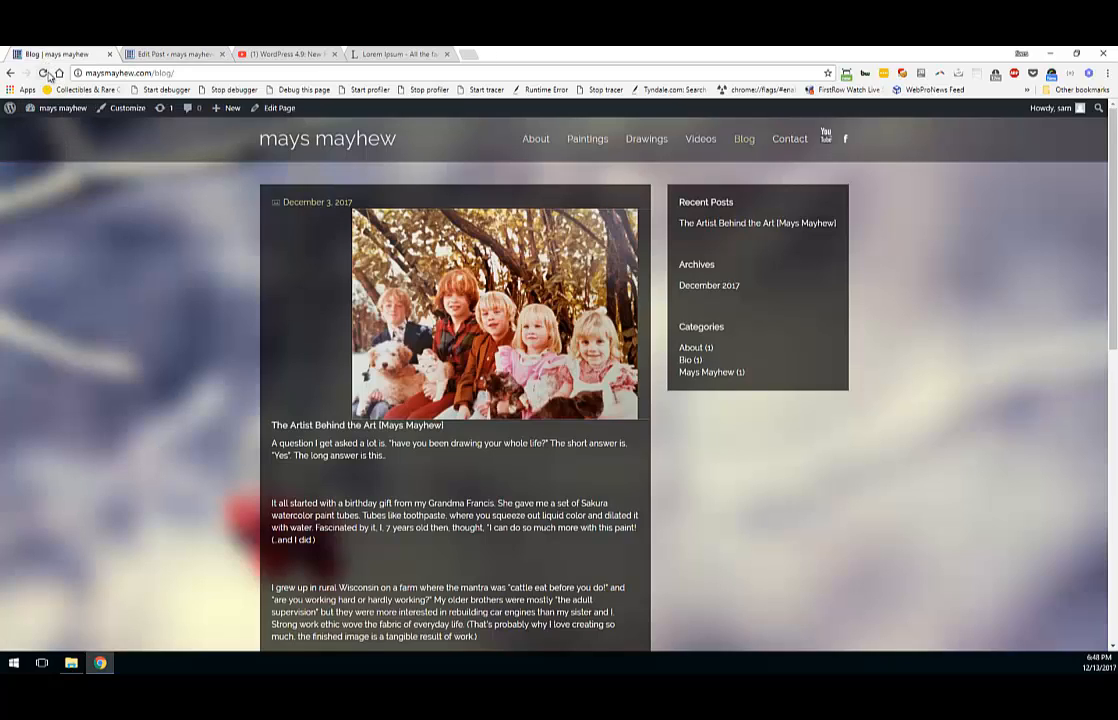
click(44, 74)
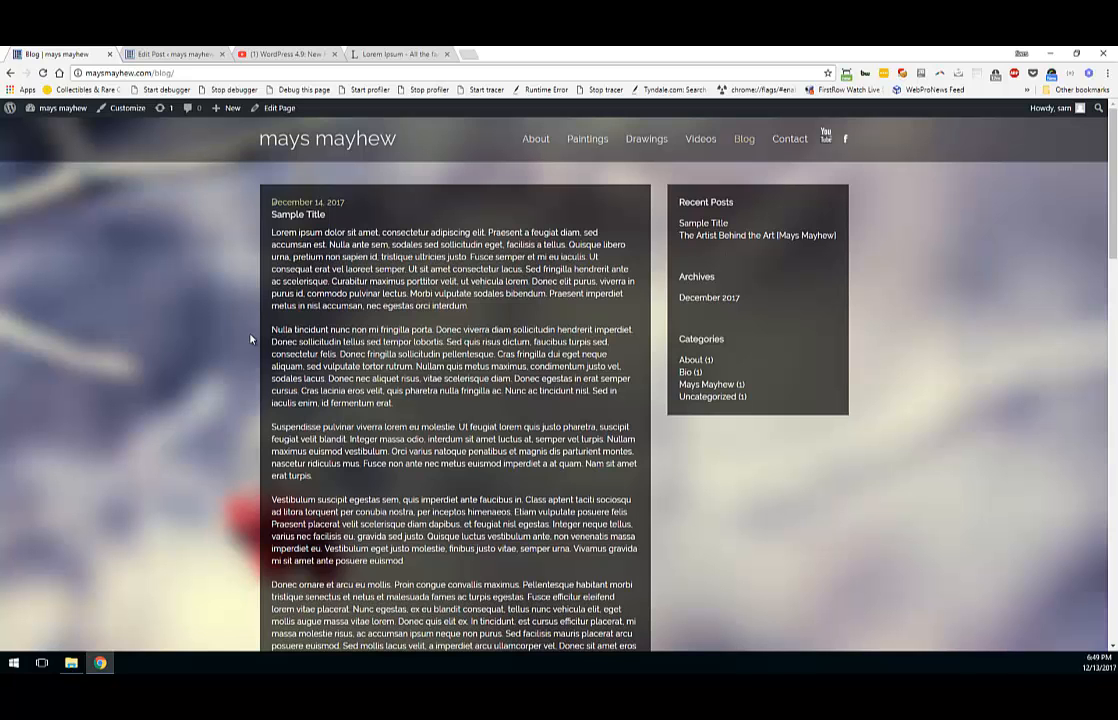
scroll(268, 409, down, 3)
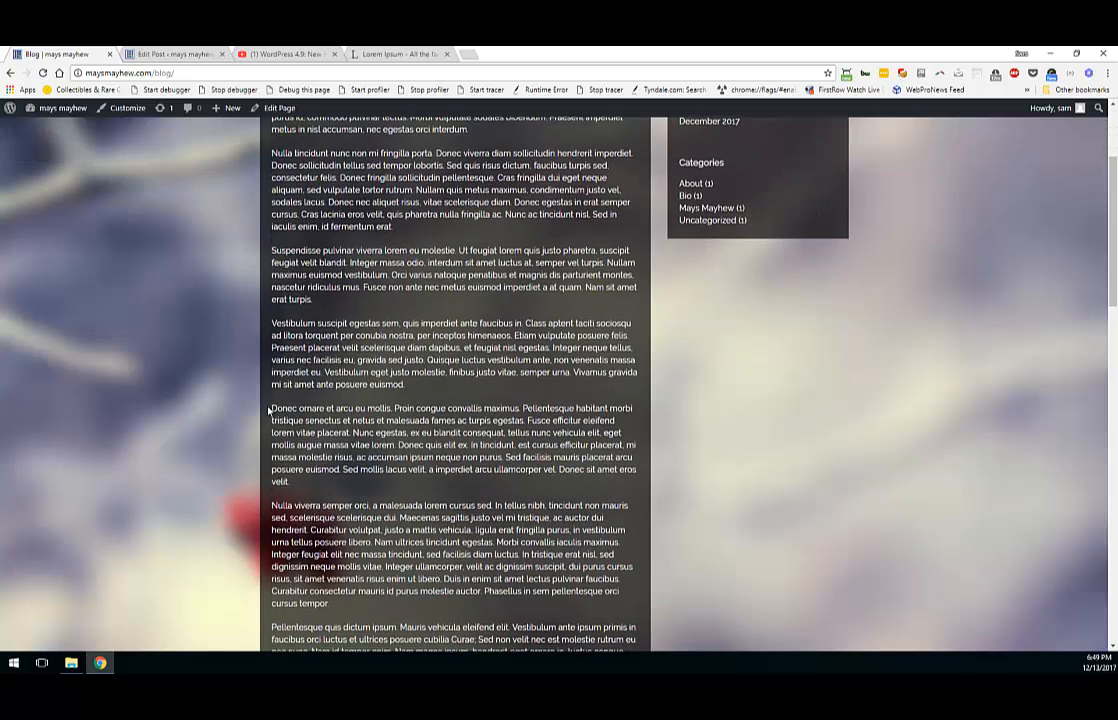
scroll(268, 409, down, 5)
scroll(268, 409, up, 3)
scroll(268, 409, down, 3)
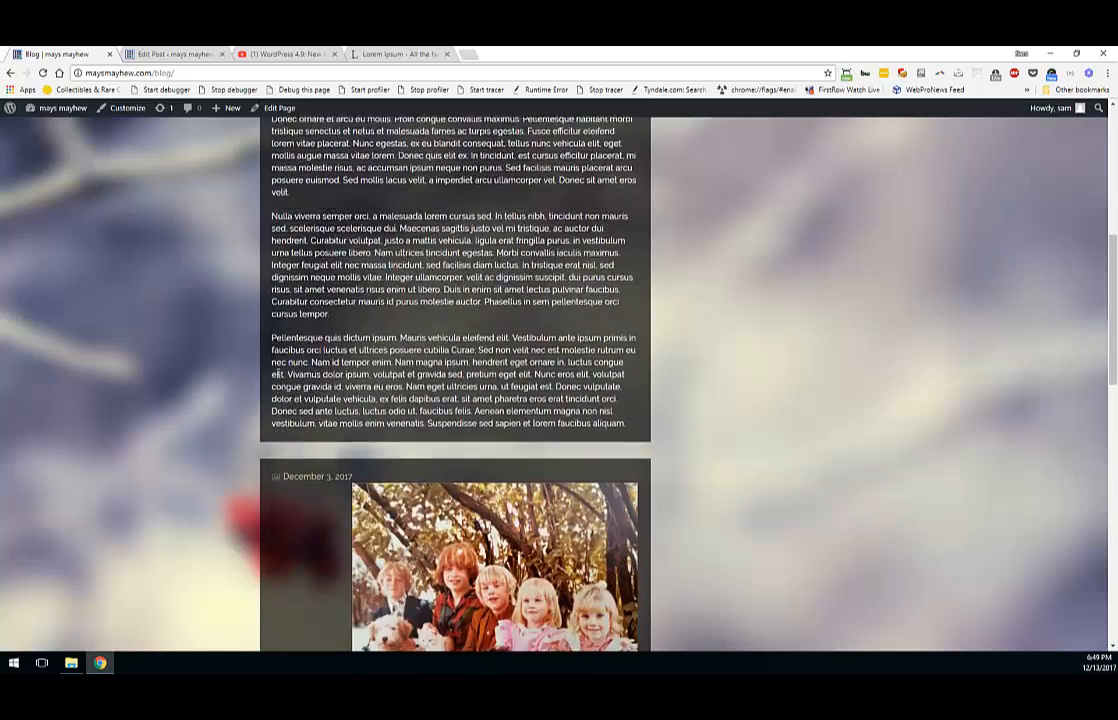
scroll(277, 378, down, 9)
scroll(277, 380, up, 10)
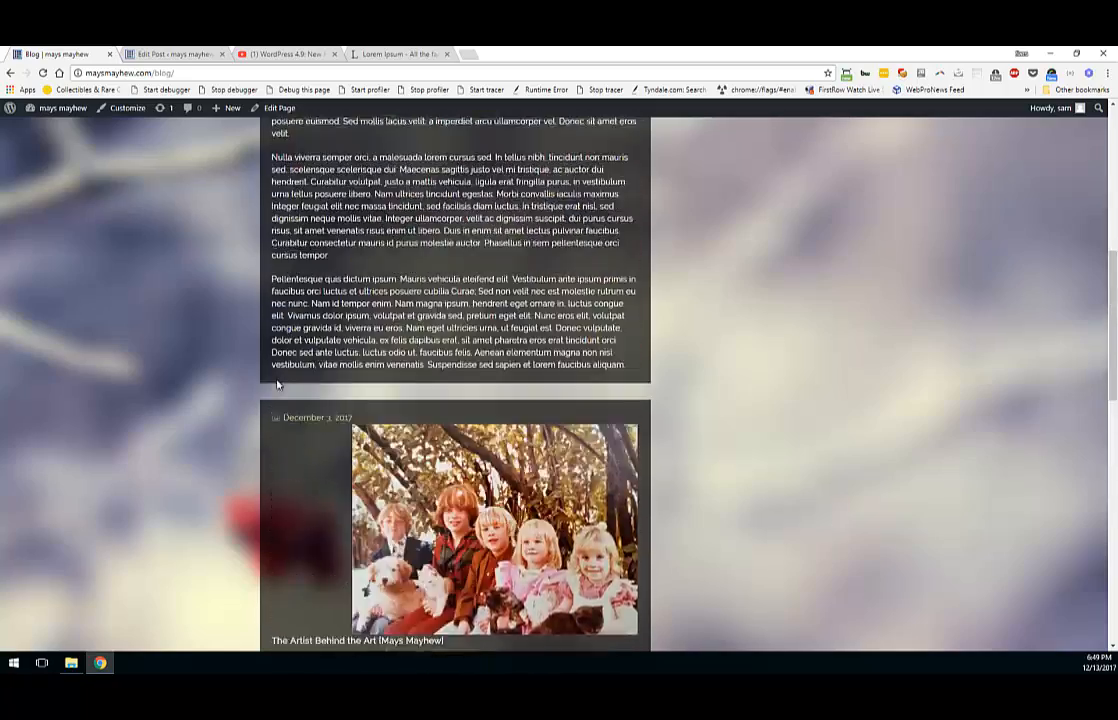
scroll(277, 384, up, 9)
scroll(249, 328, down, 3)
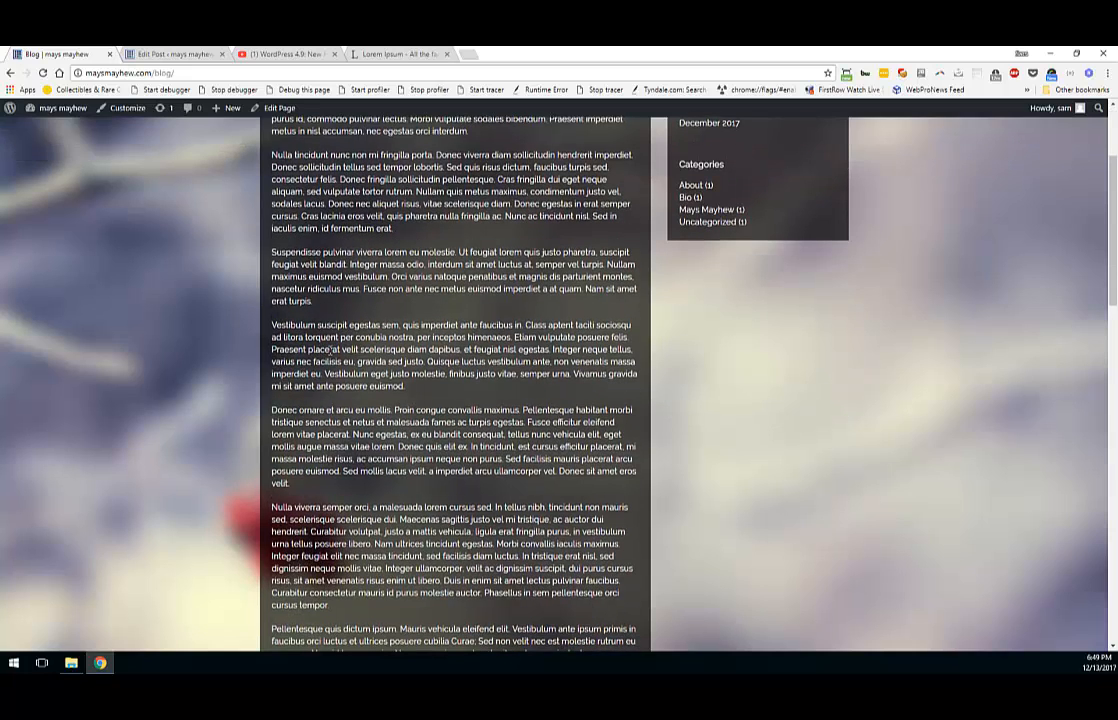
scroll(285, 315, up, 2)
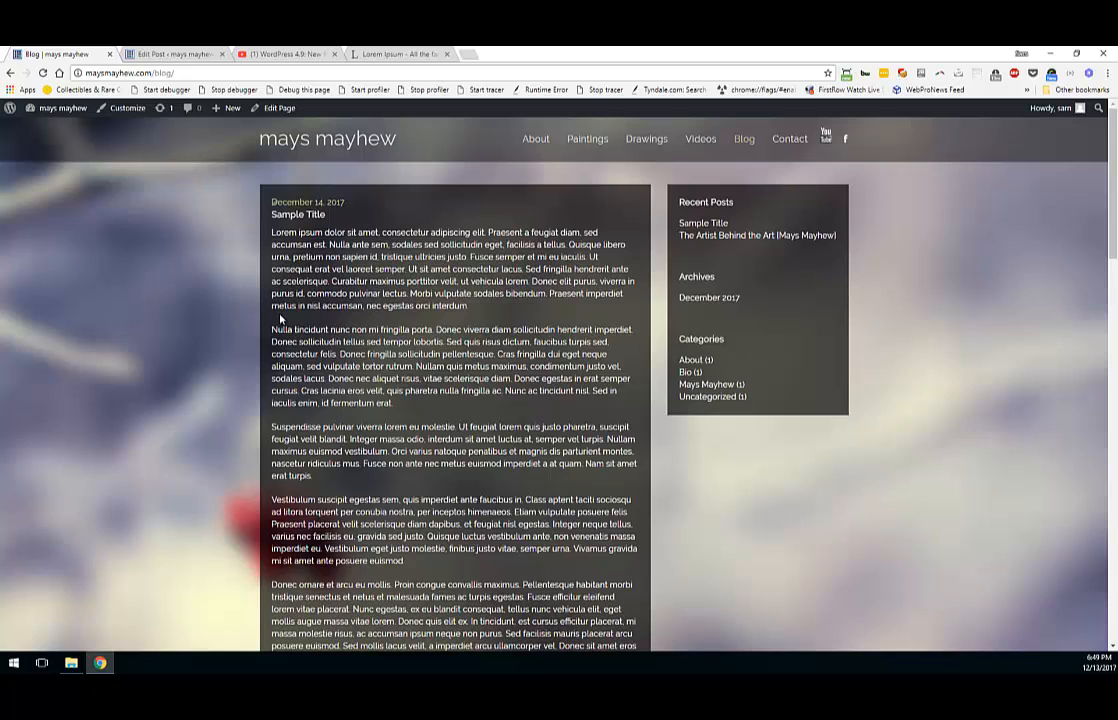
Step: Insert a Read More tag after the first paragraph of the "Sample Title" post
click(165, 53)
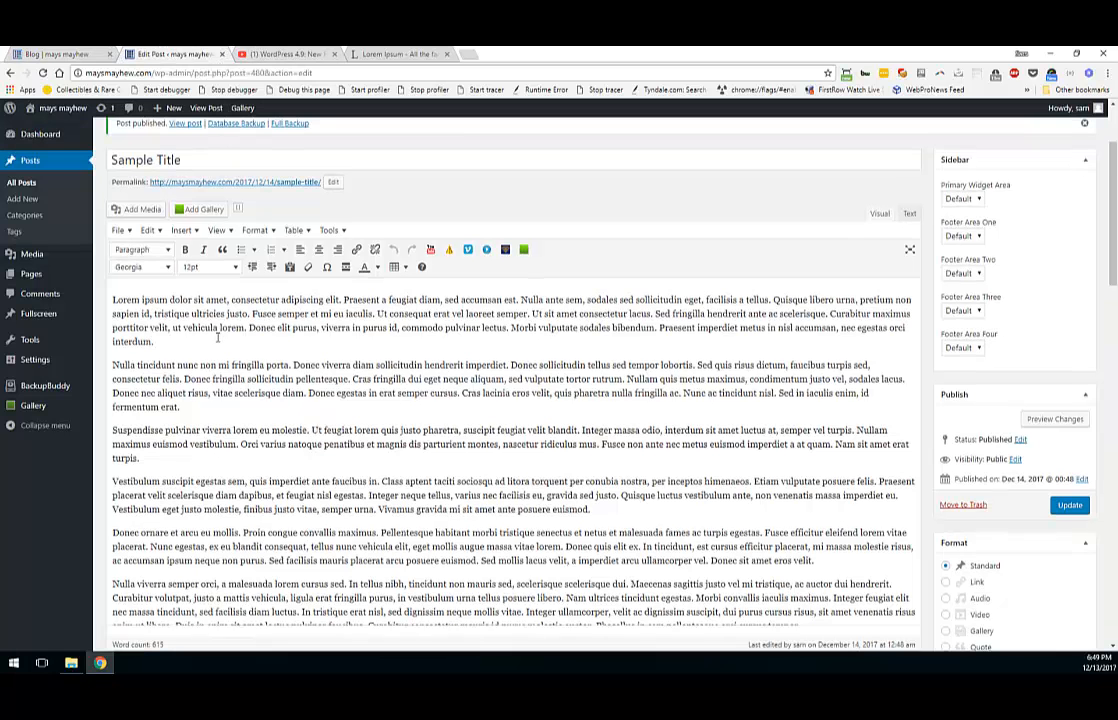
scroll(215, 330, up, 2)
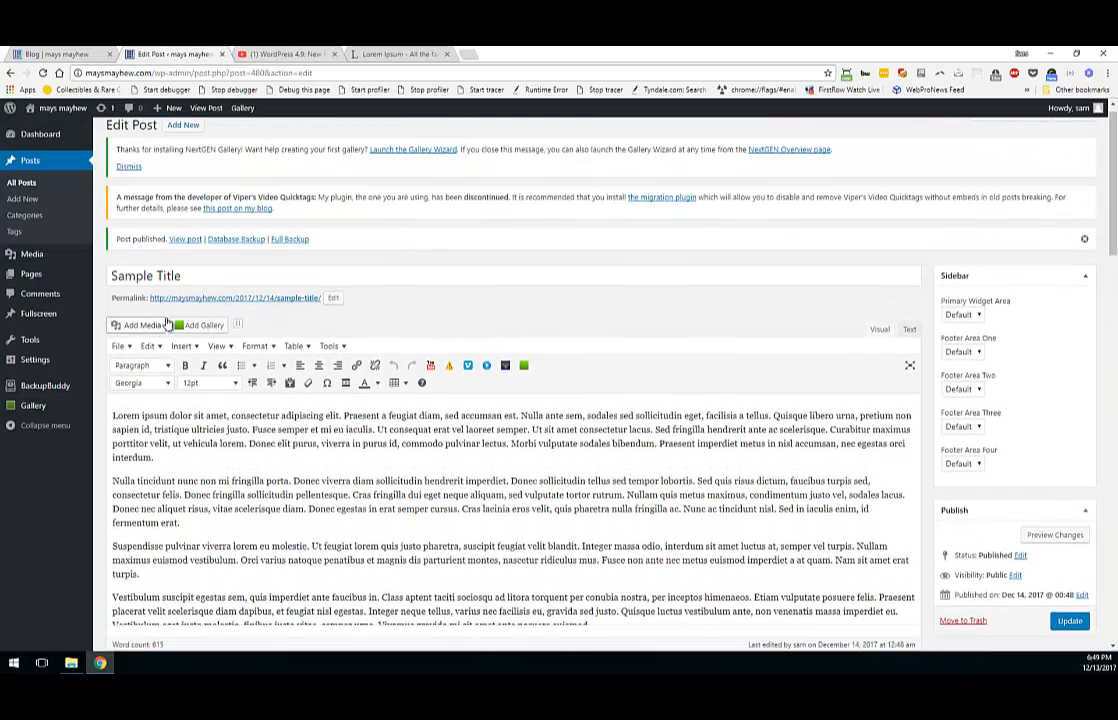
click(168, 458)
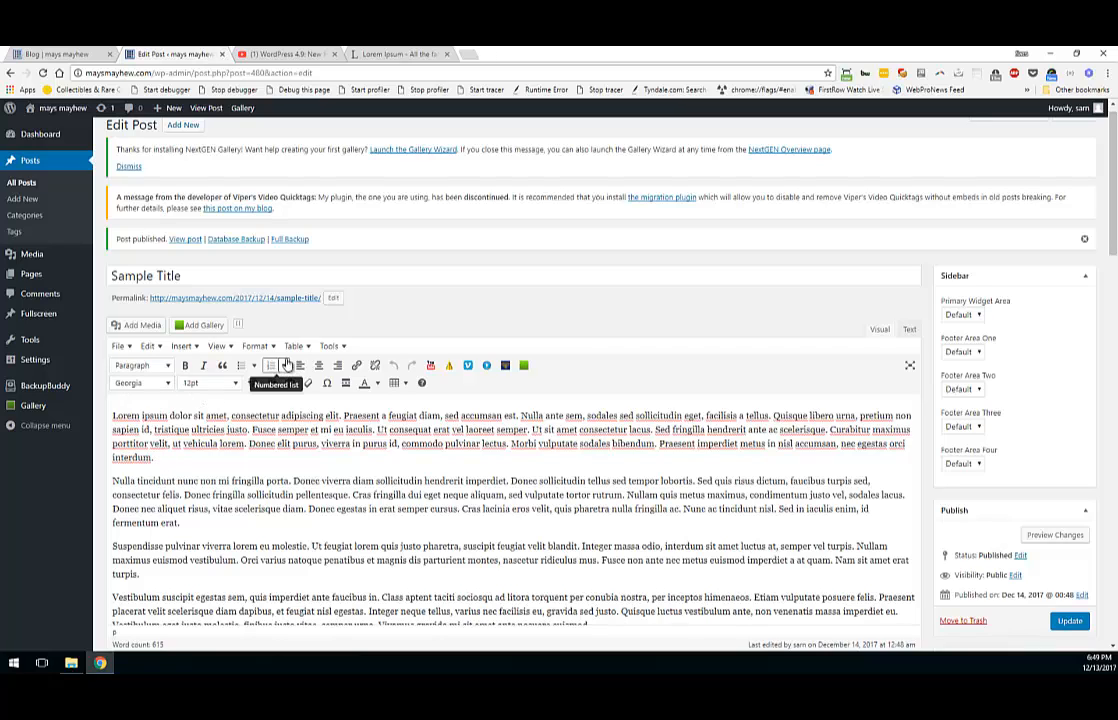
click(186, 348)
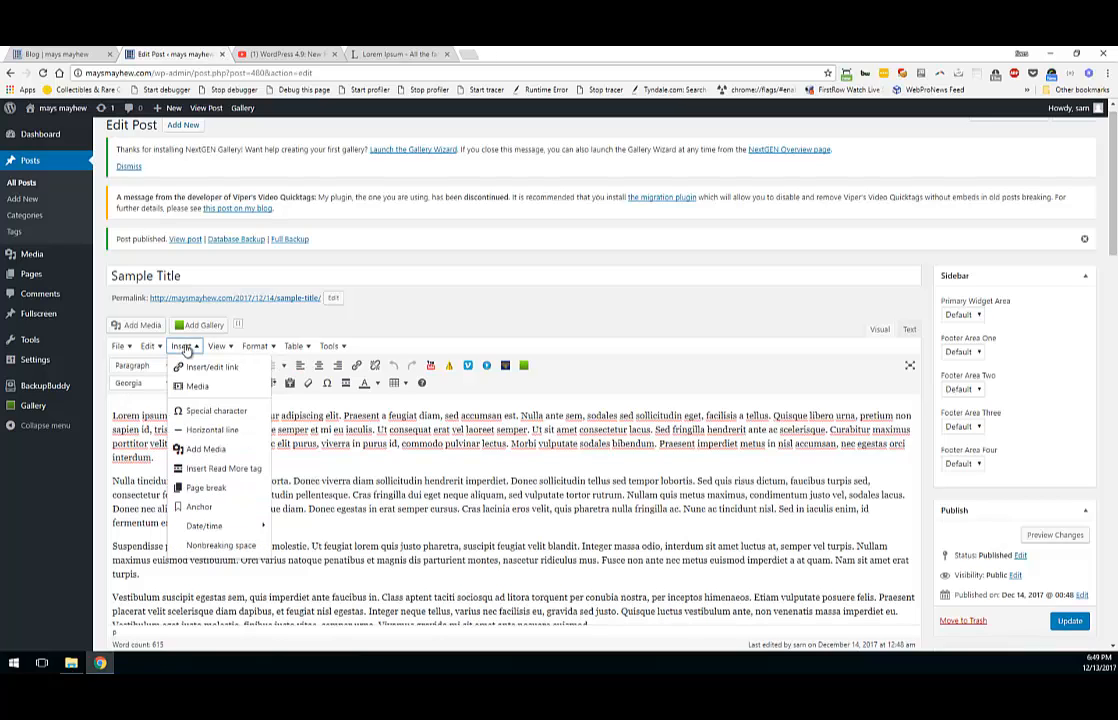
click(200, 470)
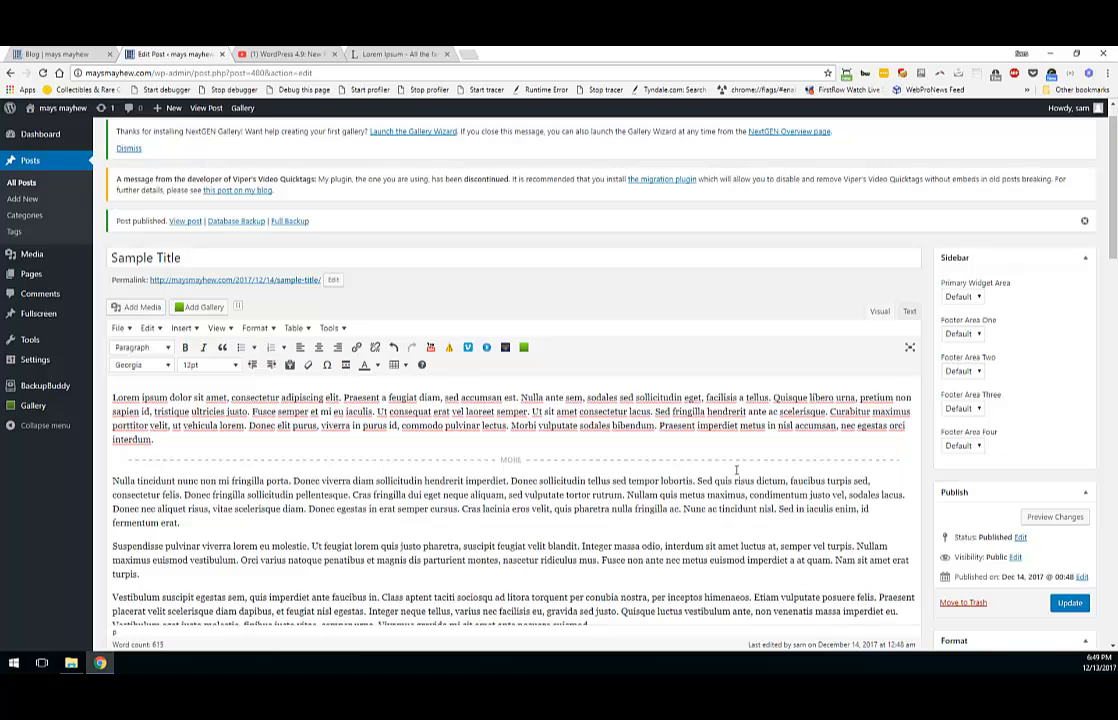
Step: Remove the post from Uncategorized and assign it to the category named after the artist
scroll(640, 450, down, 1)
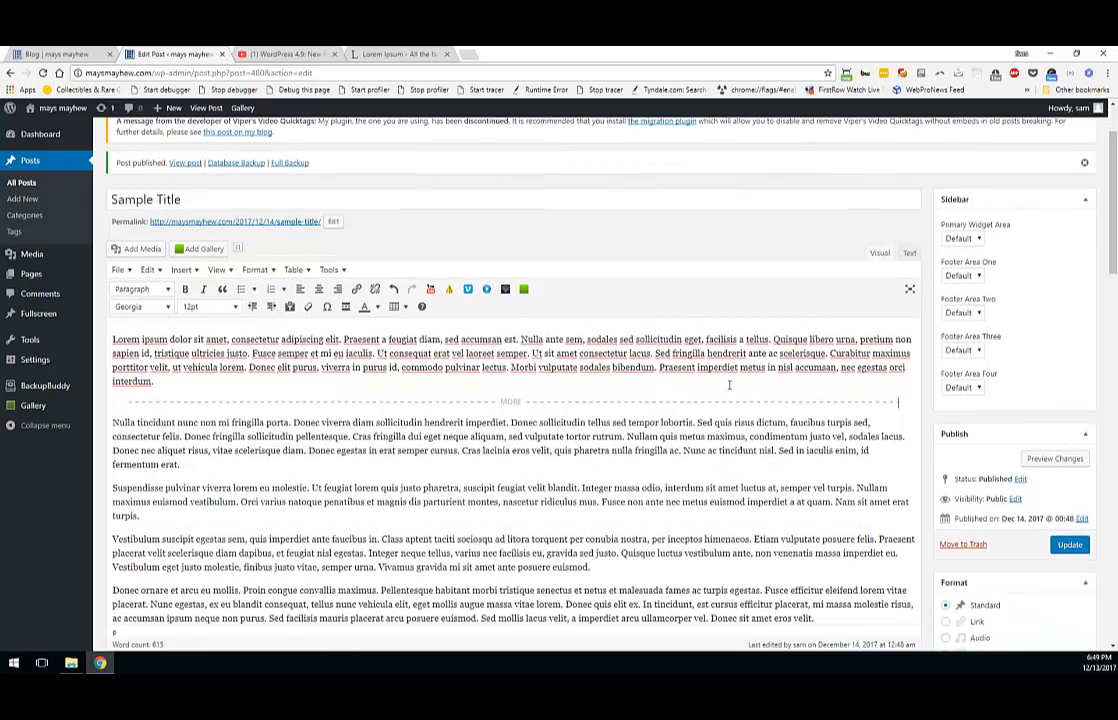
scroll(773, 400, down, 1)
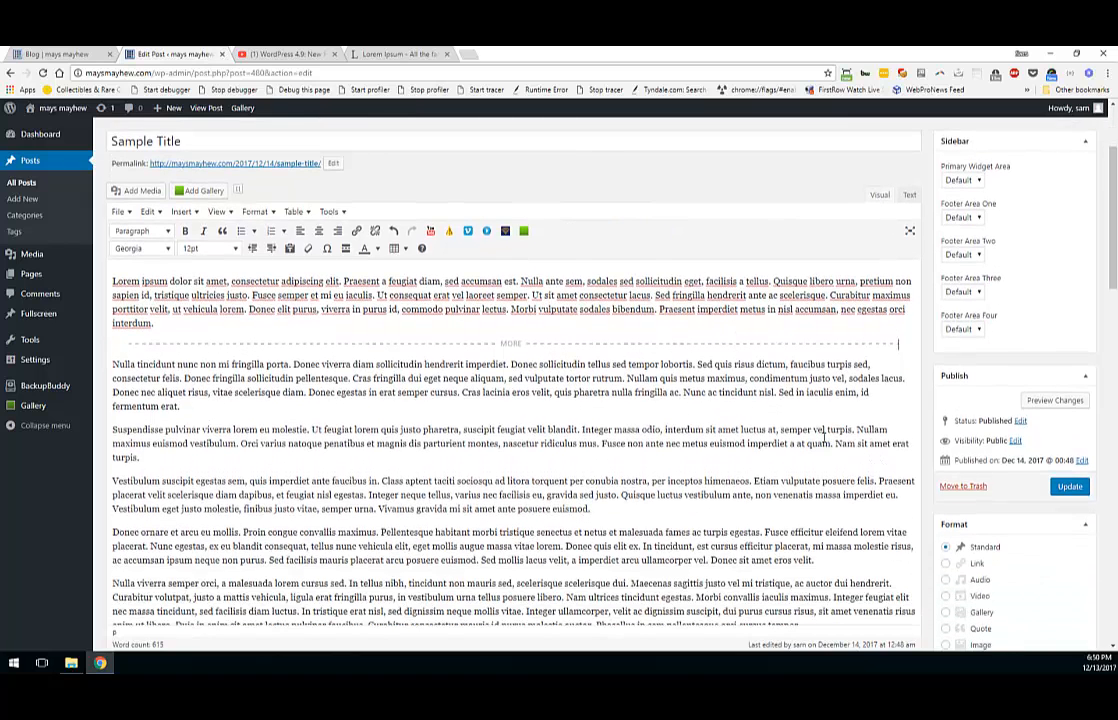
scroll(881, 457, down, 2)
scroll(880, 322, down, 4)
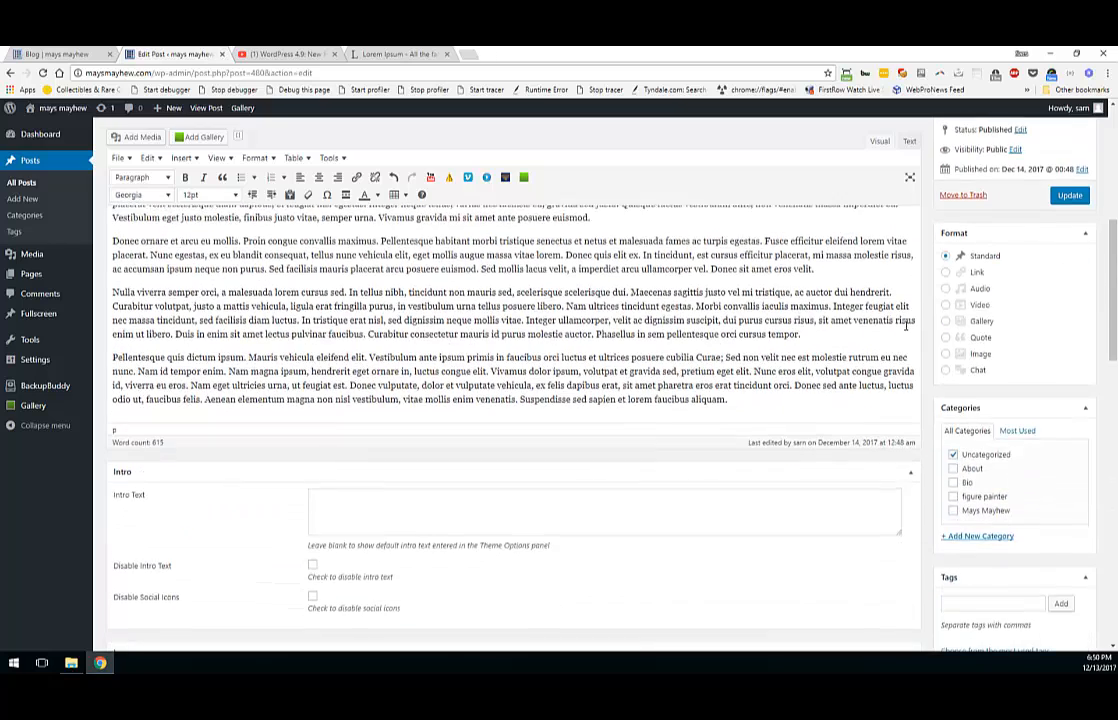
click(954, 397)
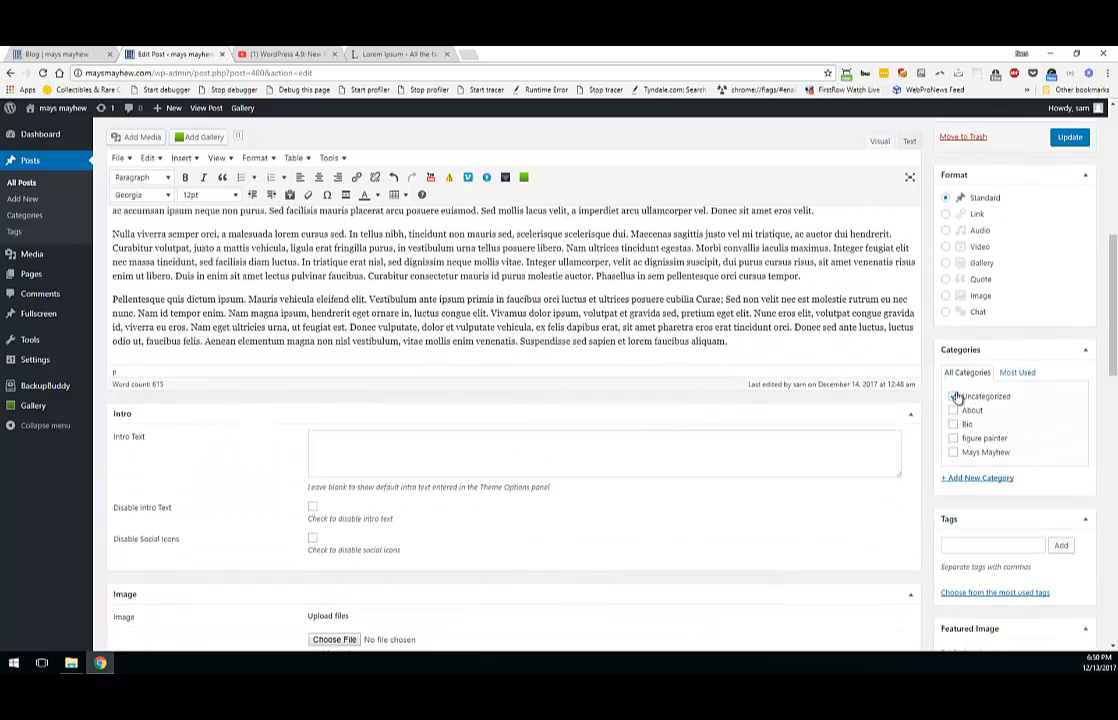
click(954, 456)
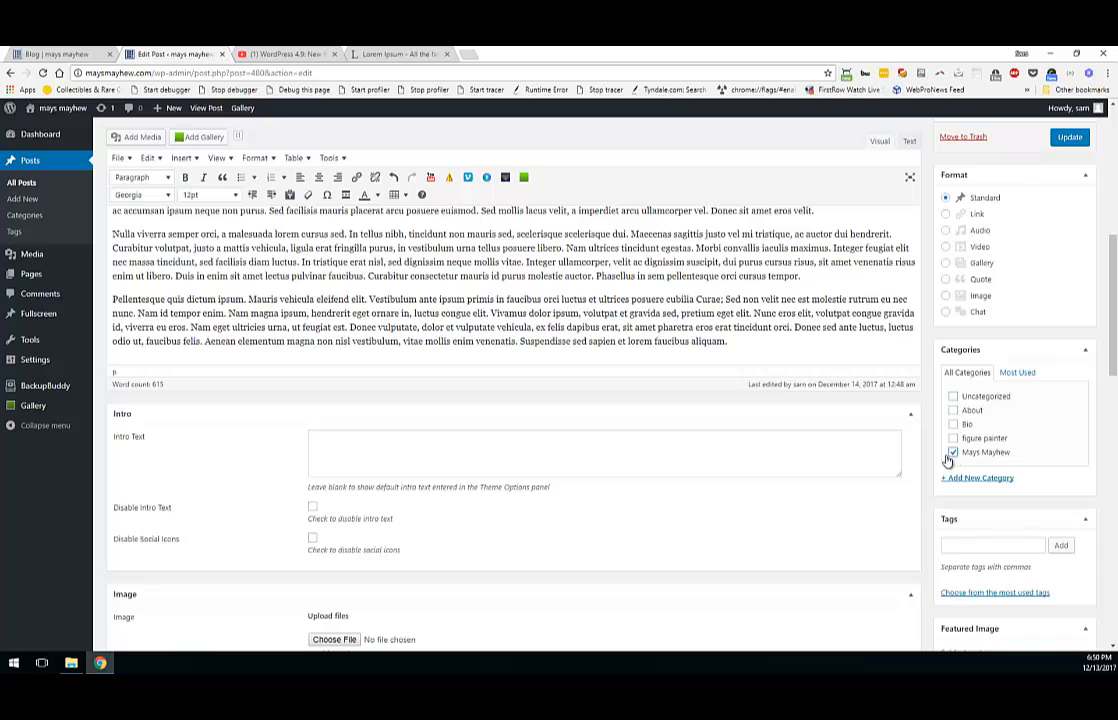
Step: Enter the tags "test, testing, blog" for the post and update it
click(958, 545)
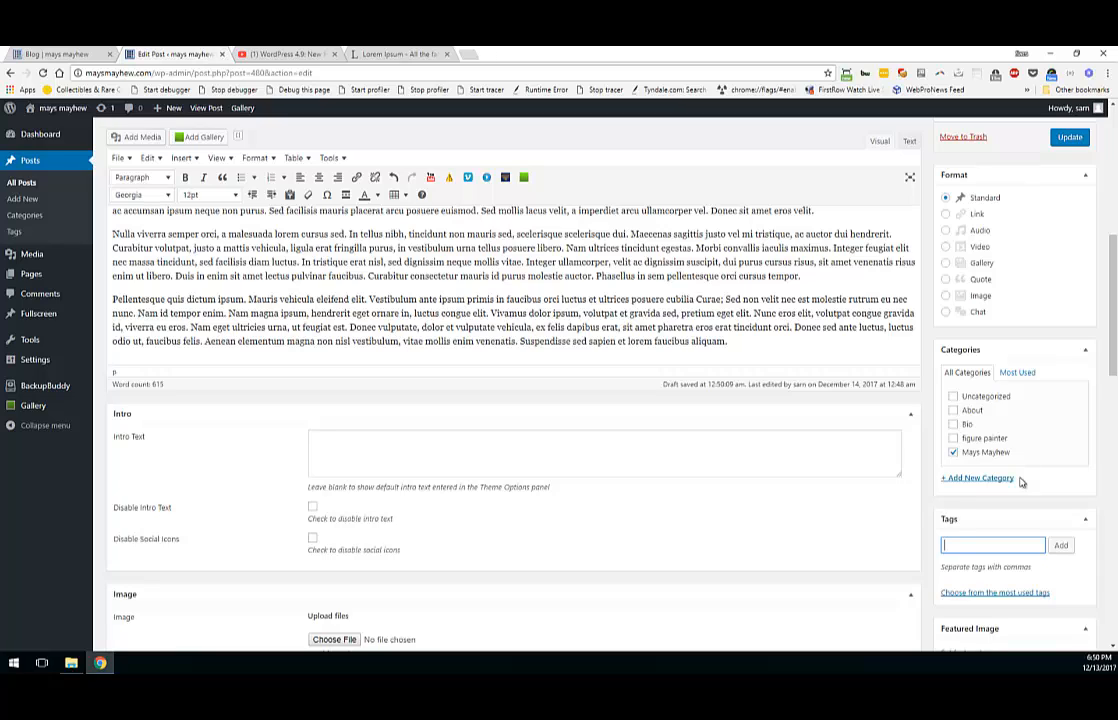
text(test, testing)
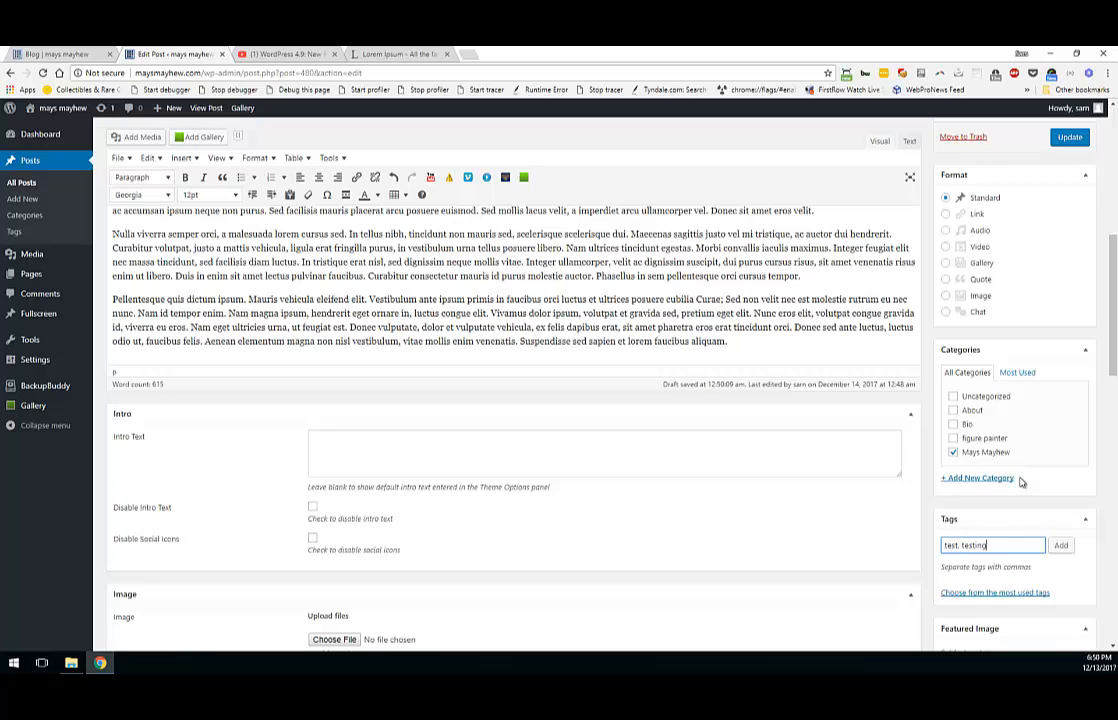
text(, blog)
scroll(1081, 215, up, 2)
click(1068, 253)
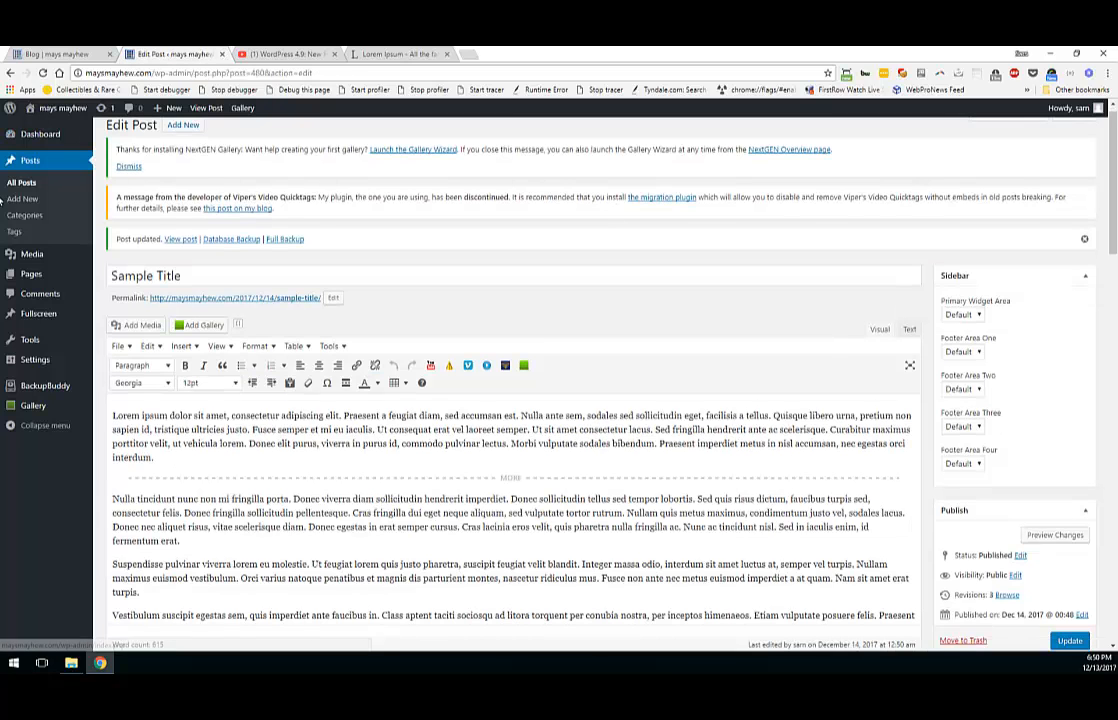
Step: Open the existing post "The Artist Behind the Art" for editing and insert a Read More tag after its second text paragraph
click(33, 197)
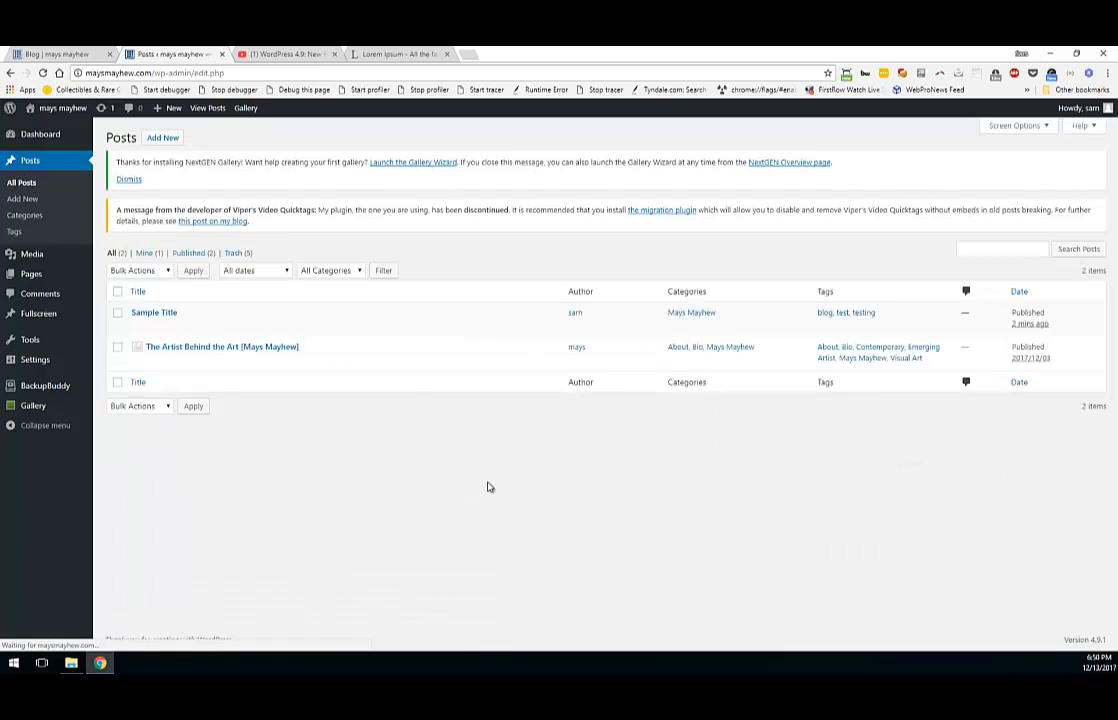
click(138, 362)
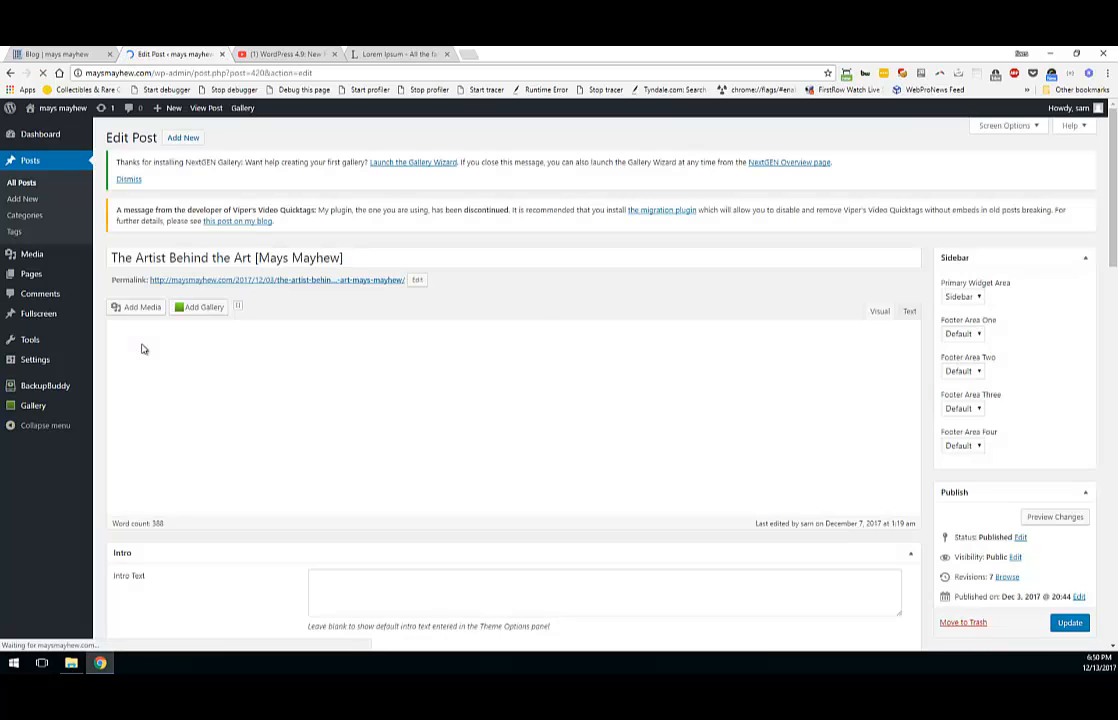
scroll(142, 345, down, 1)
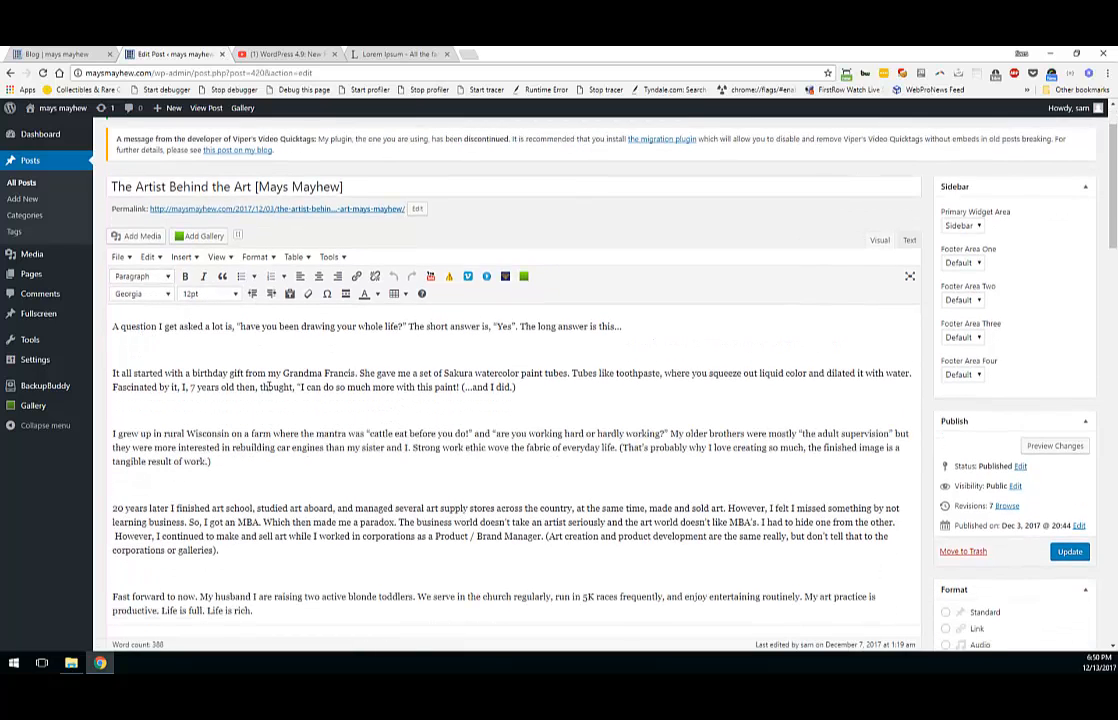
click(231, 347)
click(181, 257)
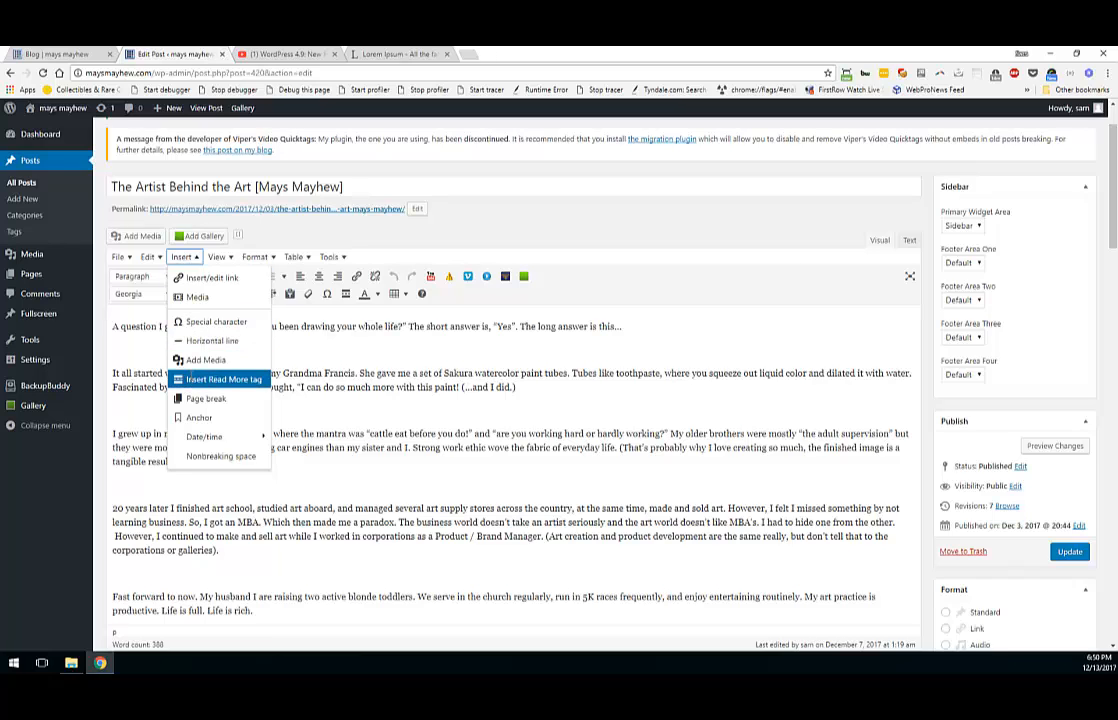
click(196, 379)
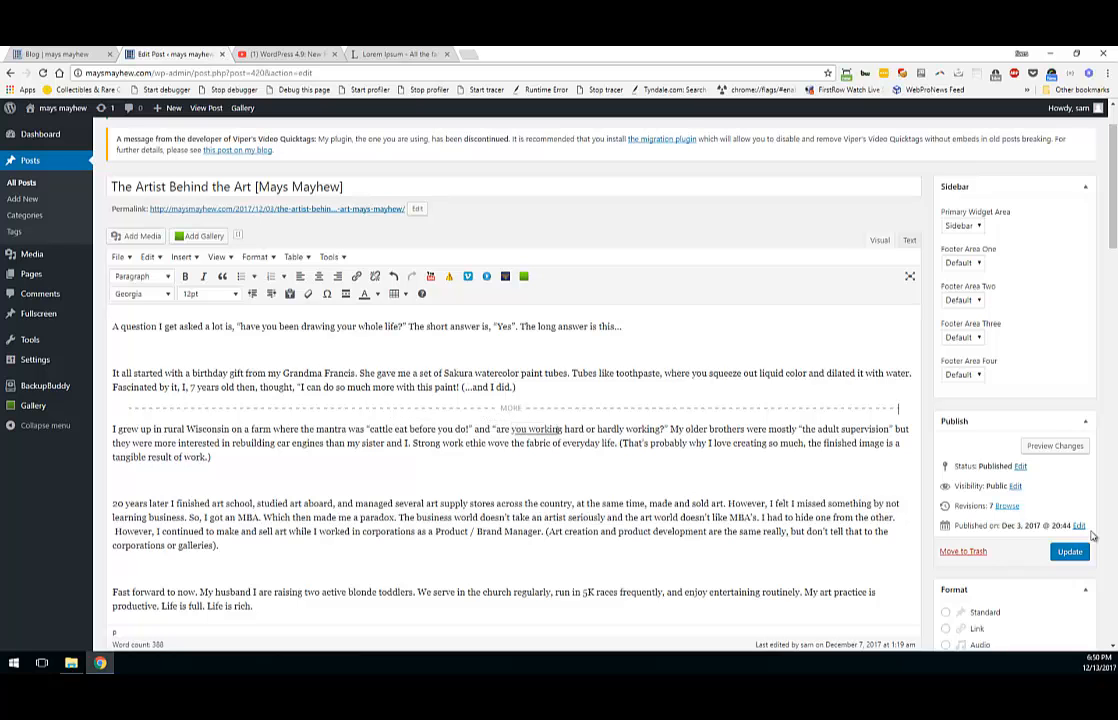
Step: Review the categories and tags assigned to the post and update it
scroll(1038, 512, down, 5)
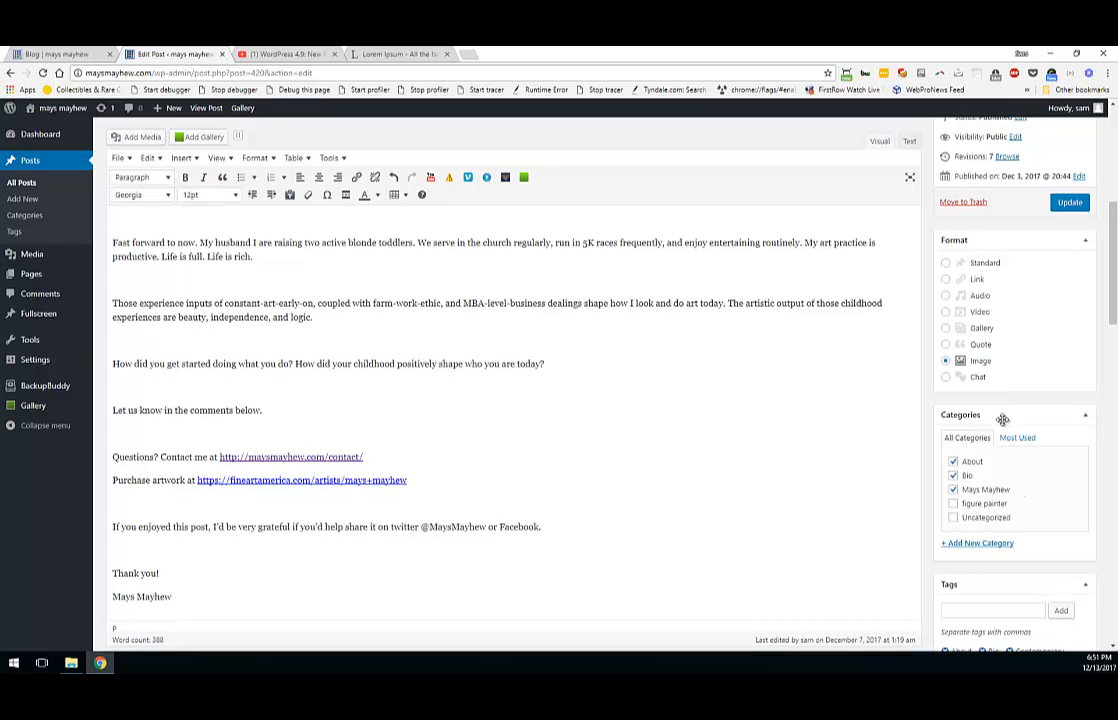
scroll(995, 488, down, 2)
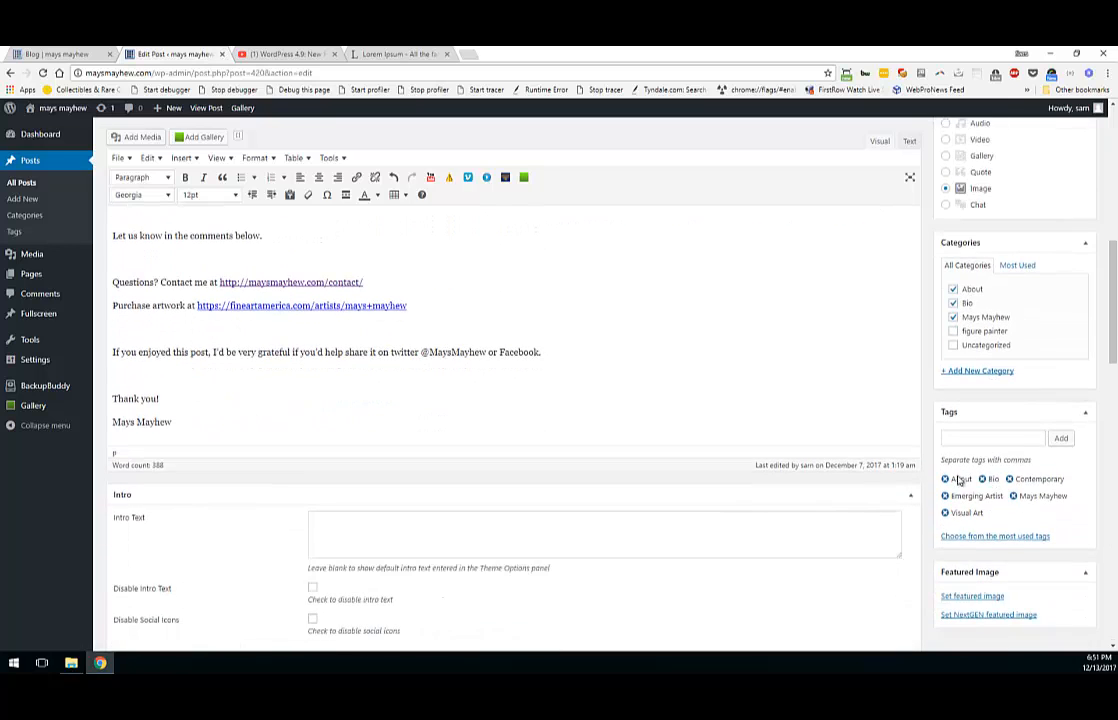
scroll(1005, 400, up, 3)
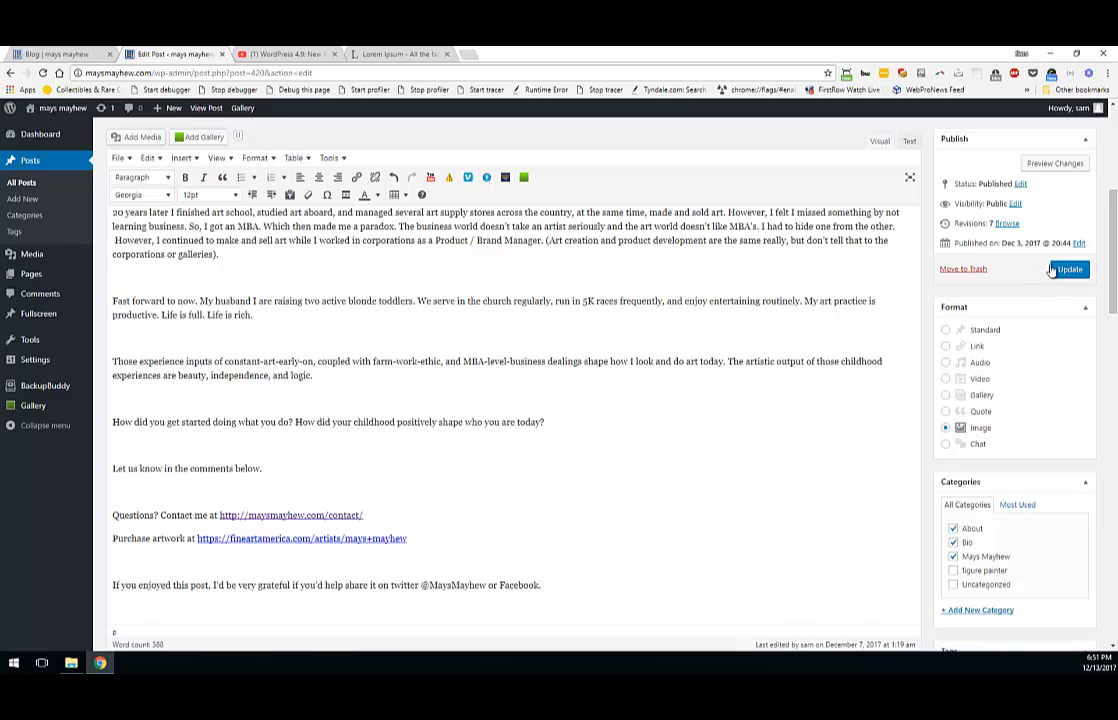
click(1066, 270)
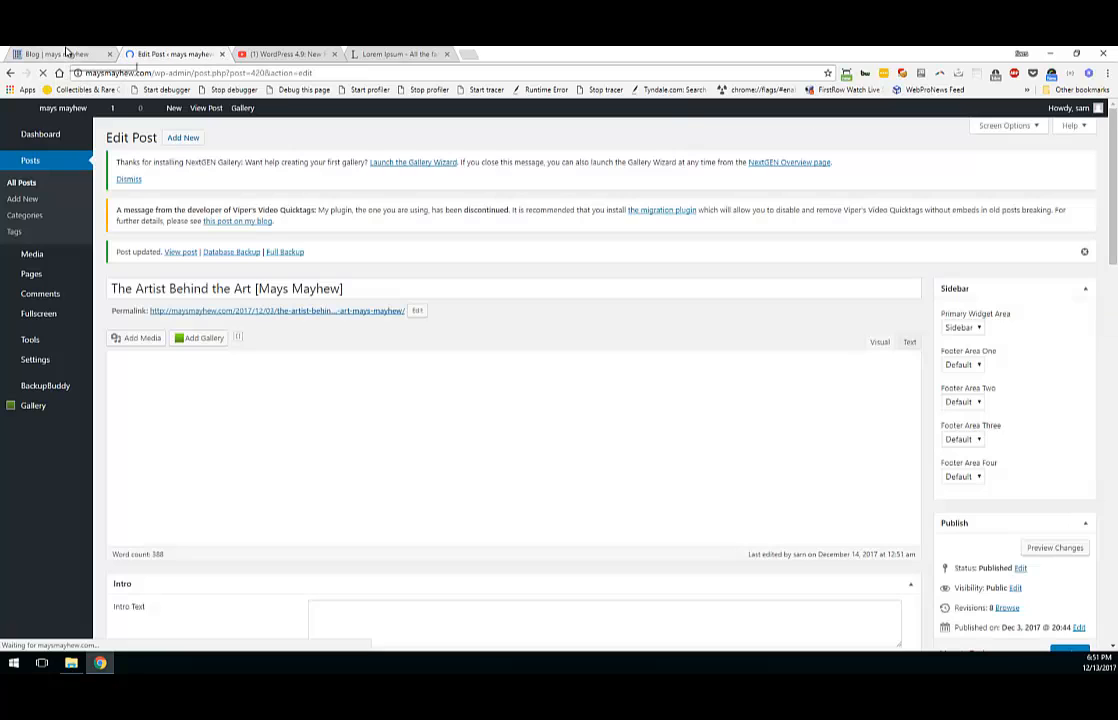
Step: Reload the public blog page and compare where both posts are cut off with the Read More tag position in the editor
click(62, 54)
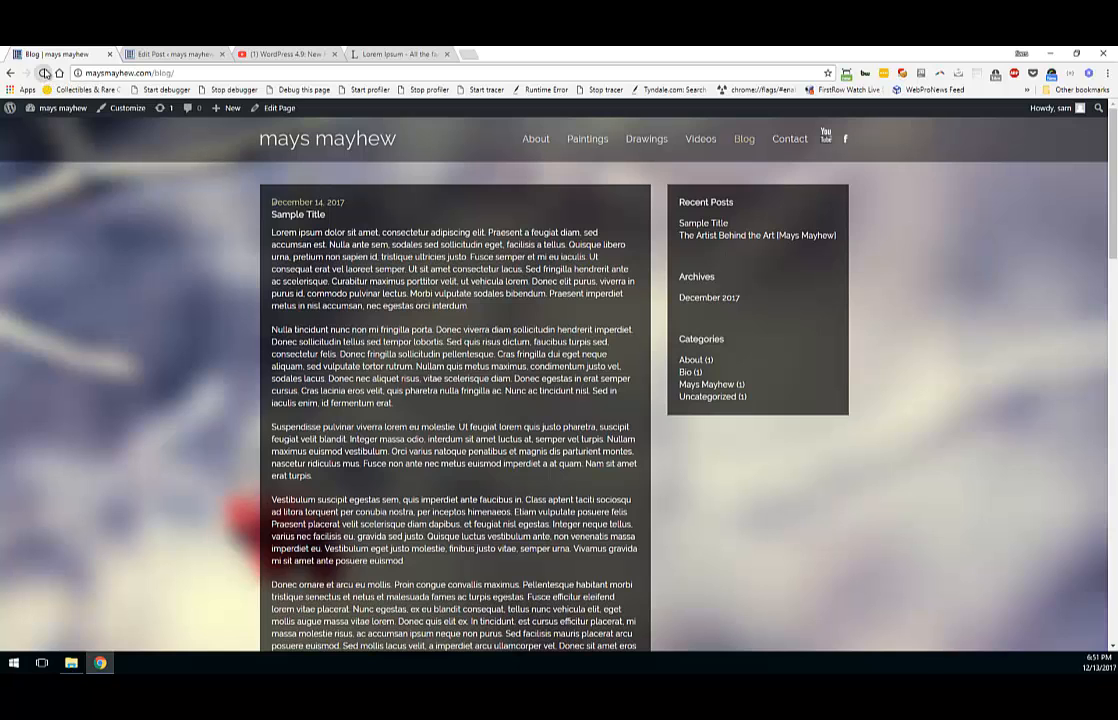
click(43, 73)
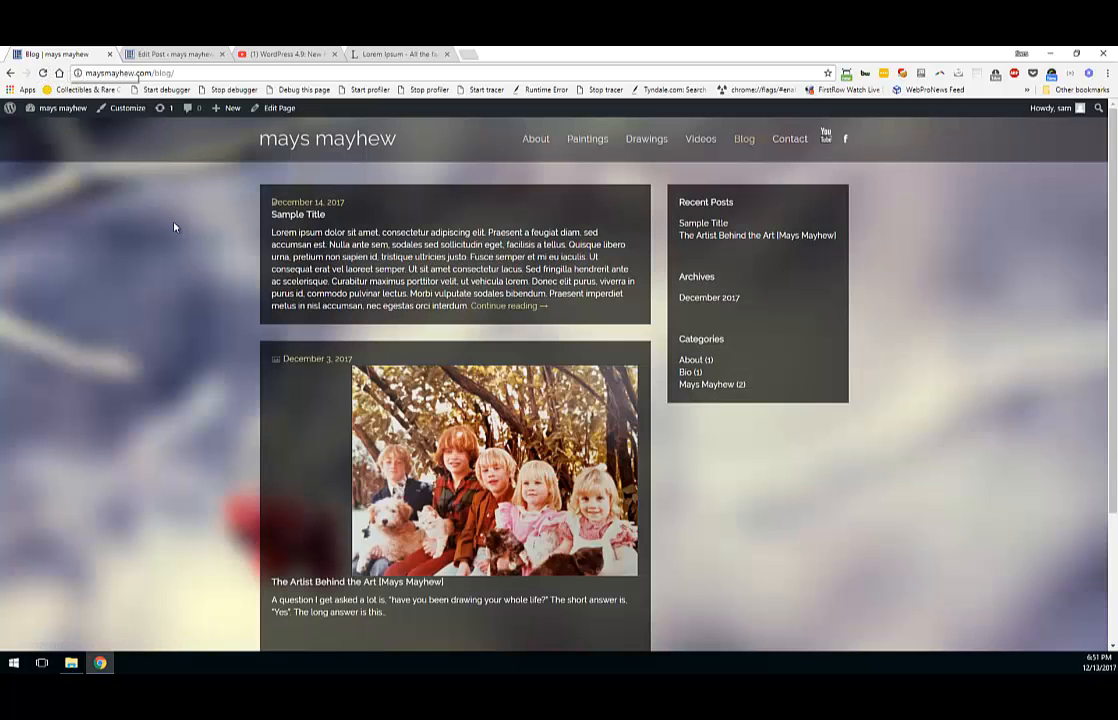
scroll(180, 228, down, 2)
scroll(210, 240, up, 2)
scroll(300, 280, down, 2)
scroll(256, 256, up, 1)
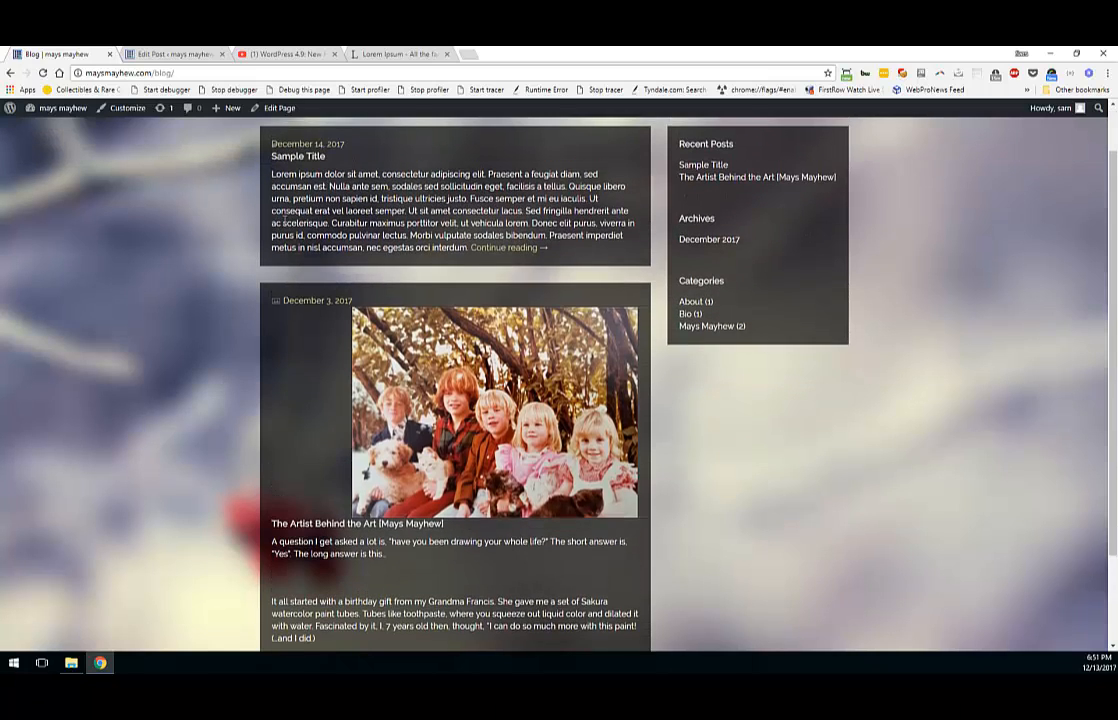
scroll(418, 460, down, 1)
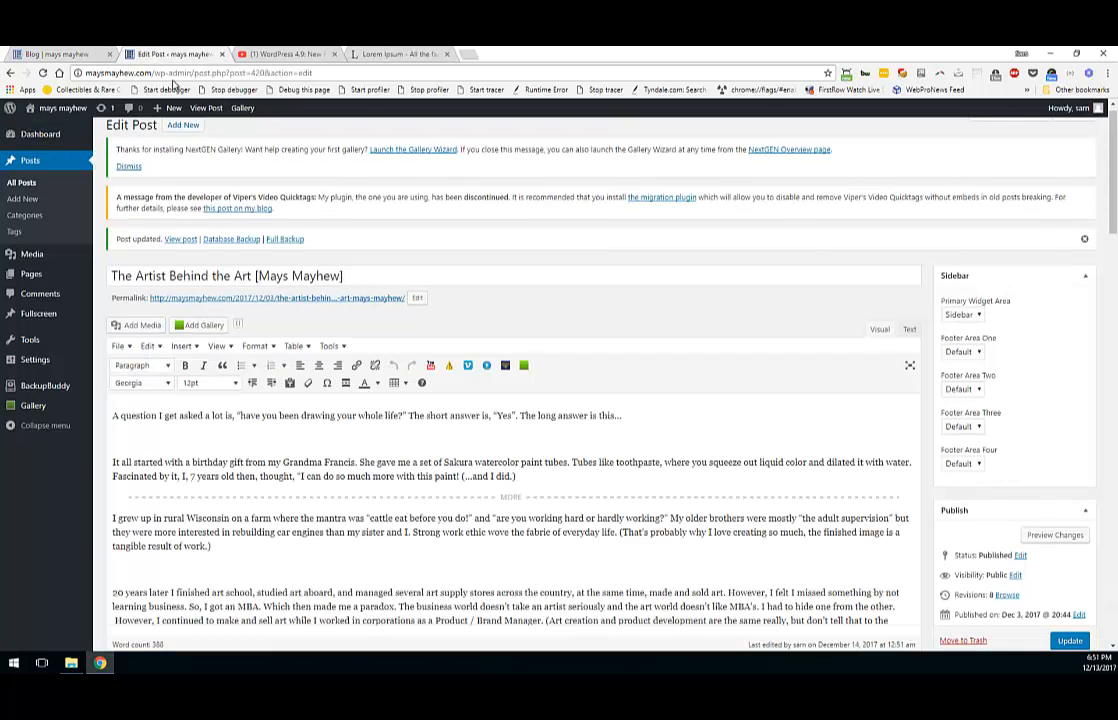
click(150, 53)
scroll(492, 388, down, 2)
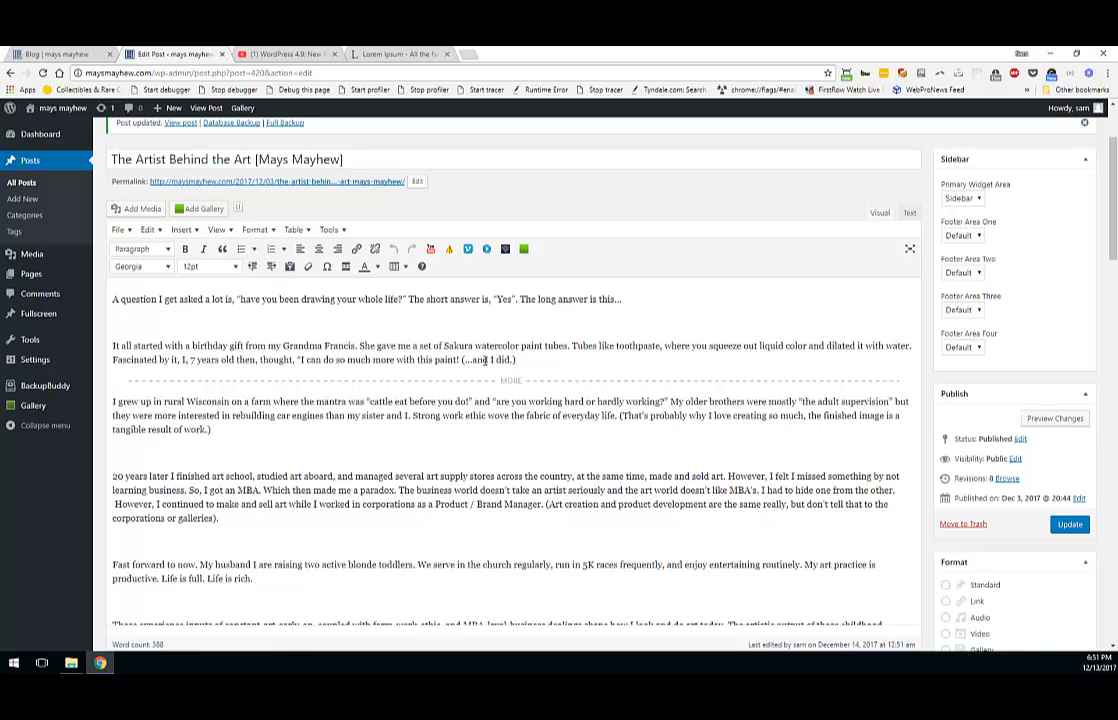
click(50, 53)
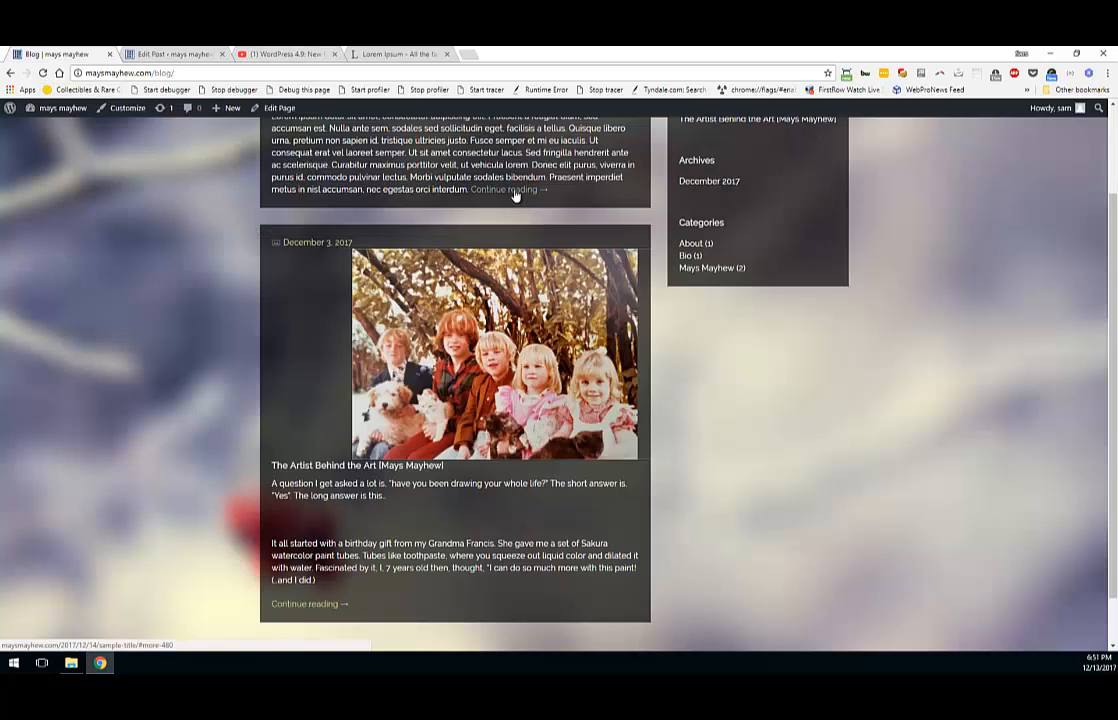
scroll(517, 197, up, 2)
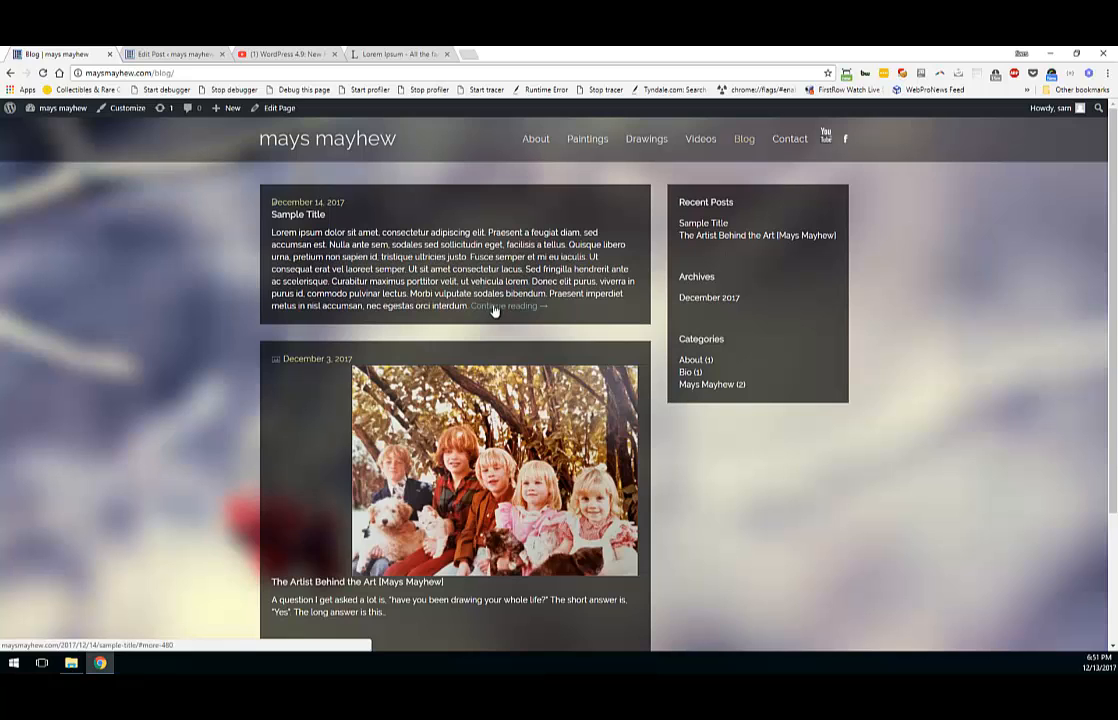
Step: Read the full "Sample Title" post from its Continue reading link, then view the Bio and artist-named category archives
click(497, 310)
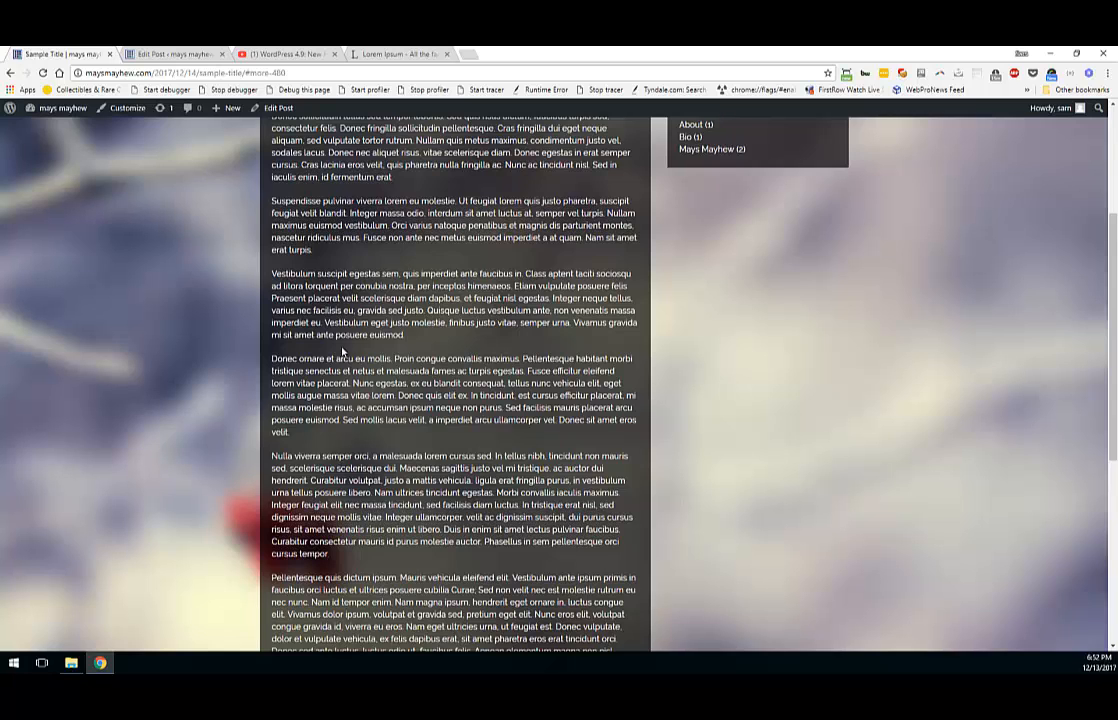
scroll(290, 285, down, 4)
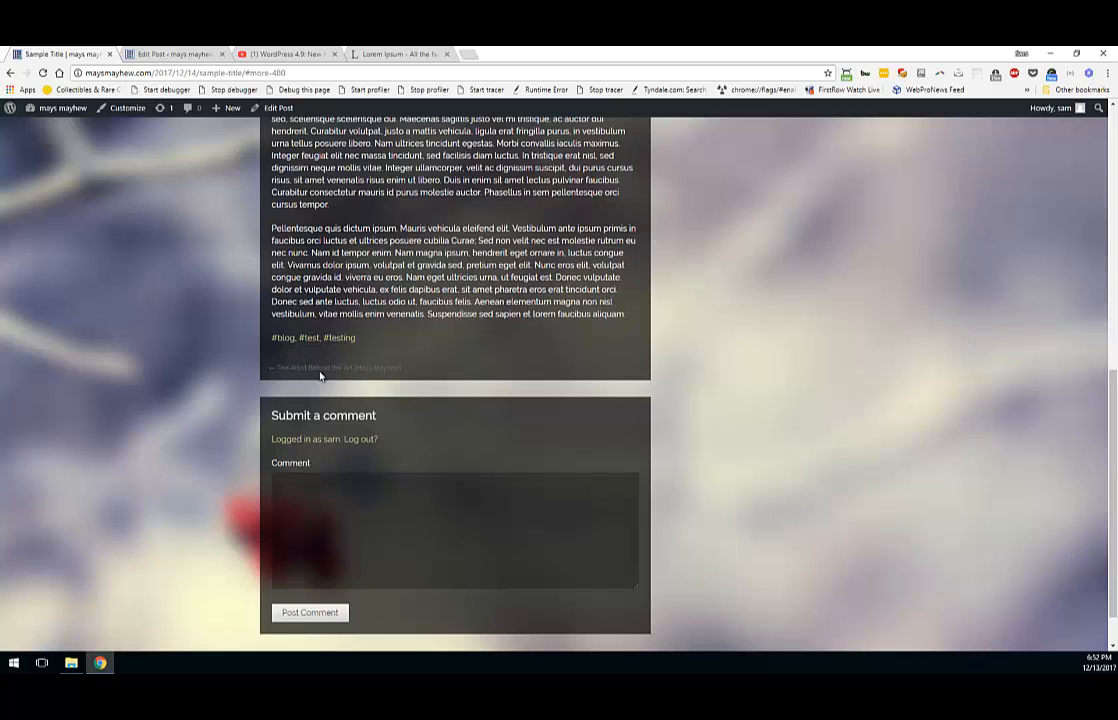
scroll(362, 510, up, 5)
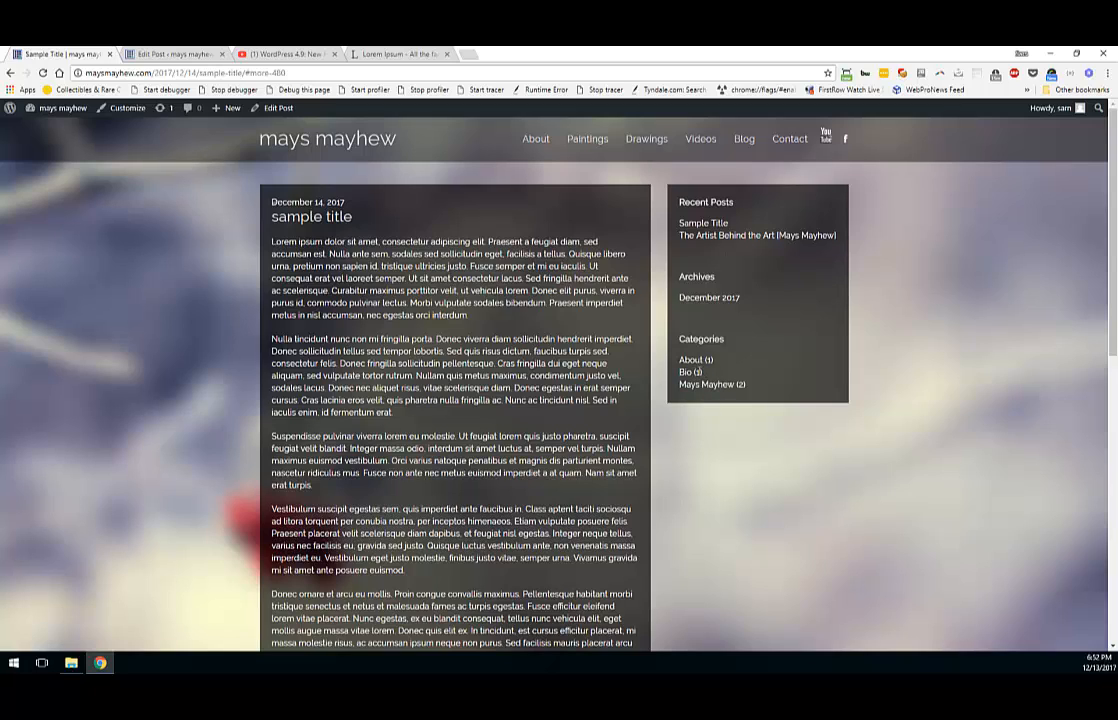
click(681, 384)
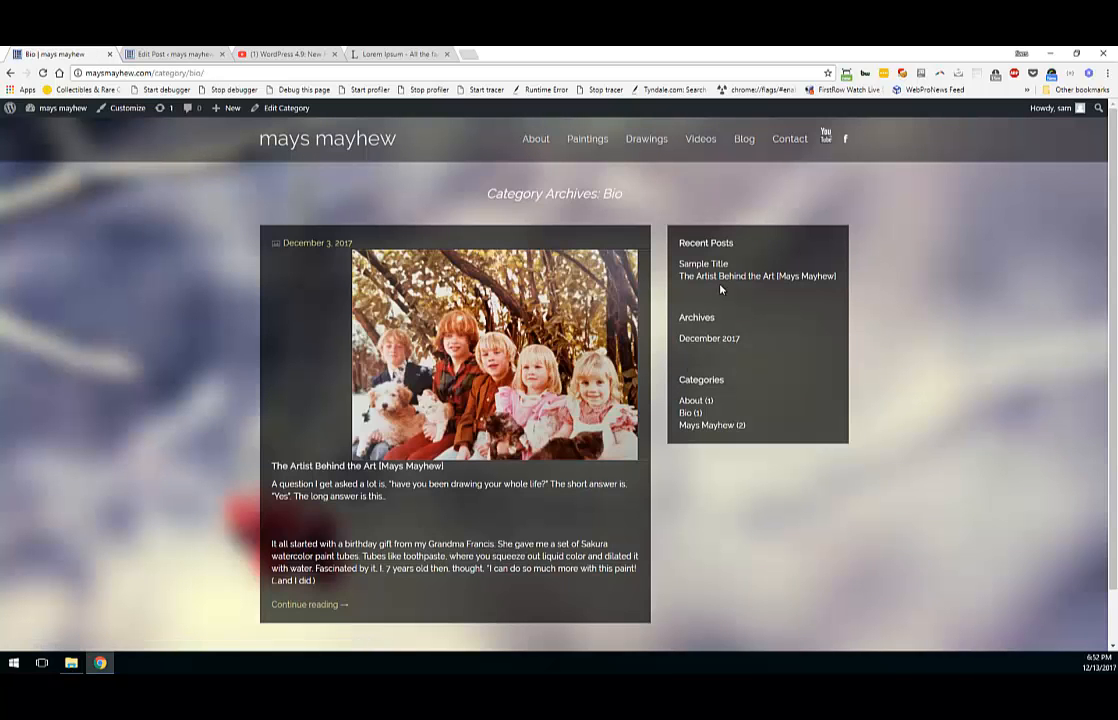
click(695, 426)
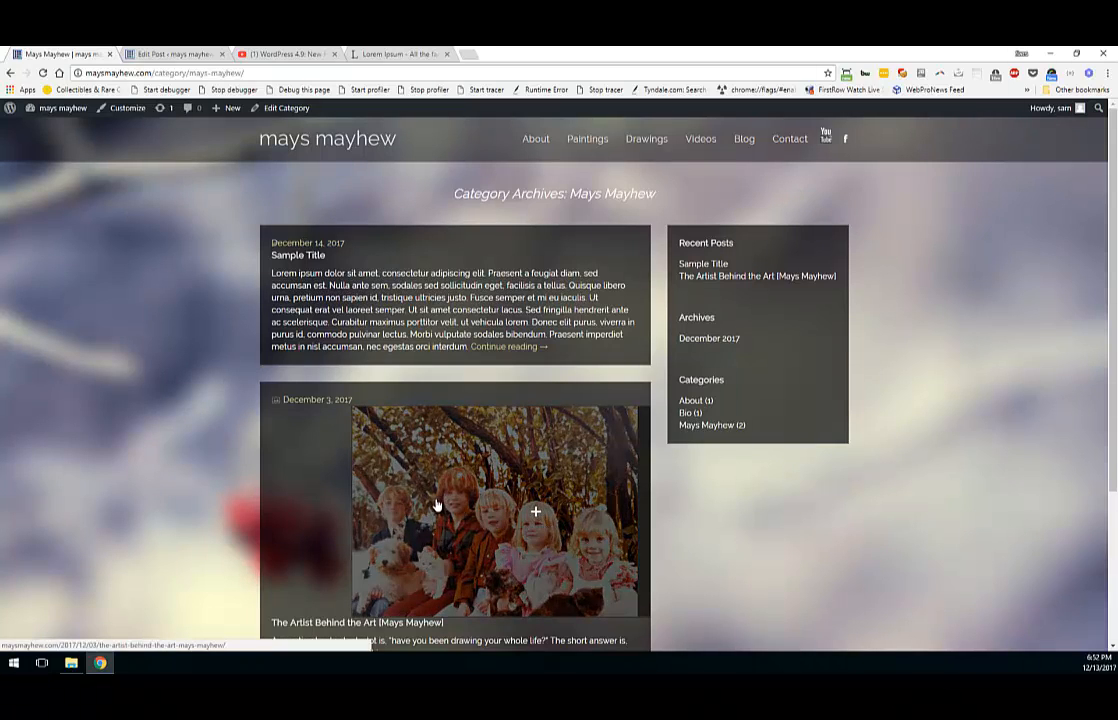
Step: Return to editing "The Artist Behind the Art" and change the post format to Standard
key(ctrl+Tab)
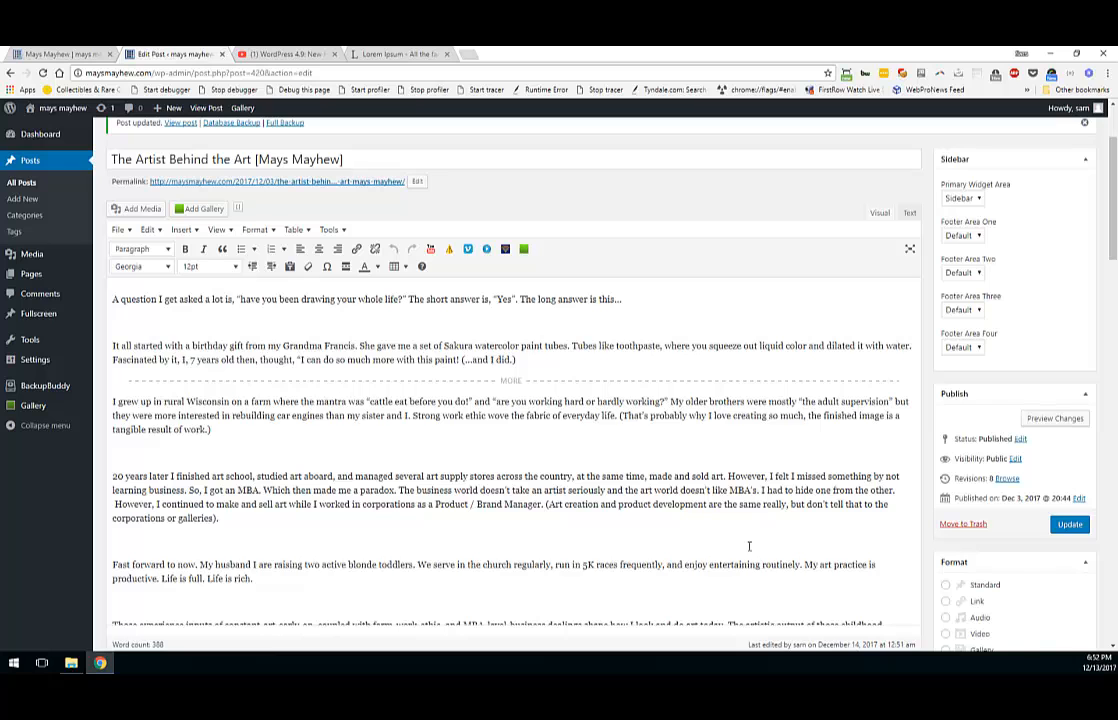
scroll(826, 461, down, 3)
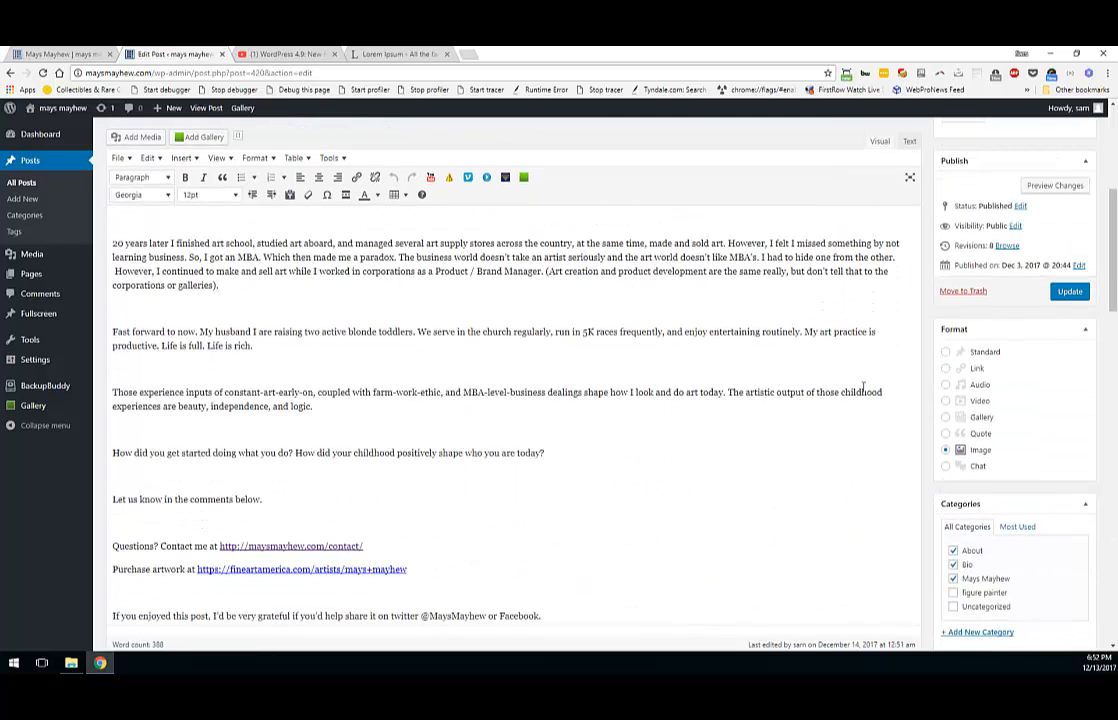
click(947, 353)
Step: Delete the three uploaded copies of the family photo from the post's Image section
scroll(440, 260, down, 3)
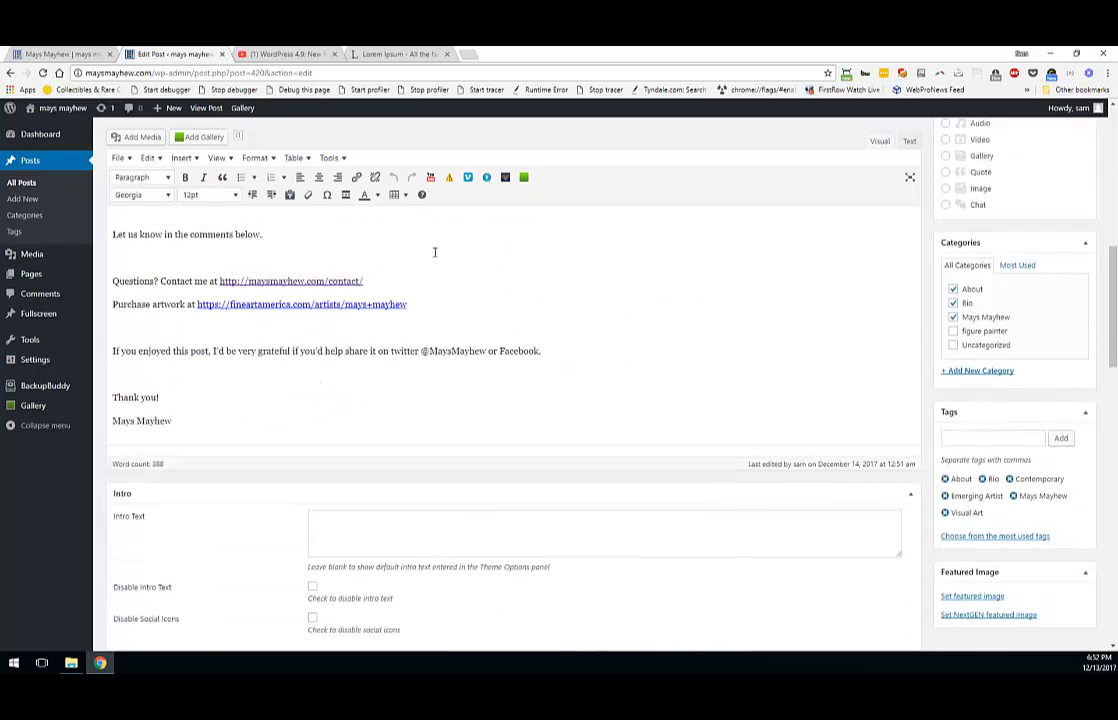
scroll(434, 252, up, 2)
scroll(480, 230, down, 5)
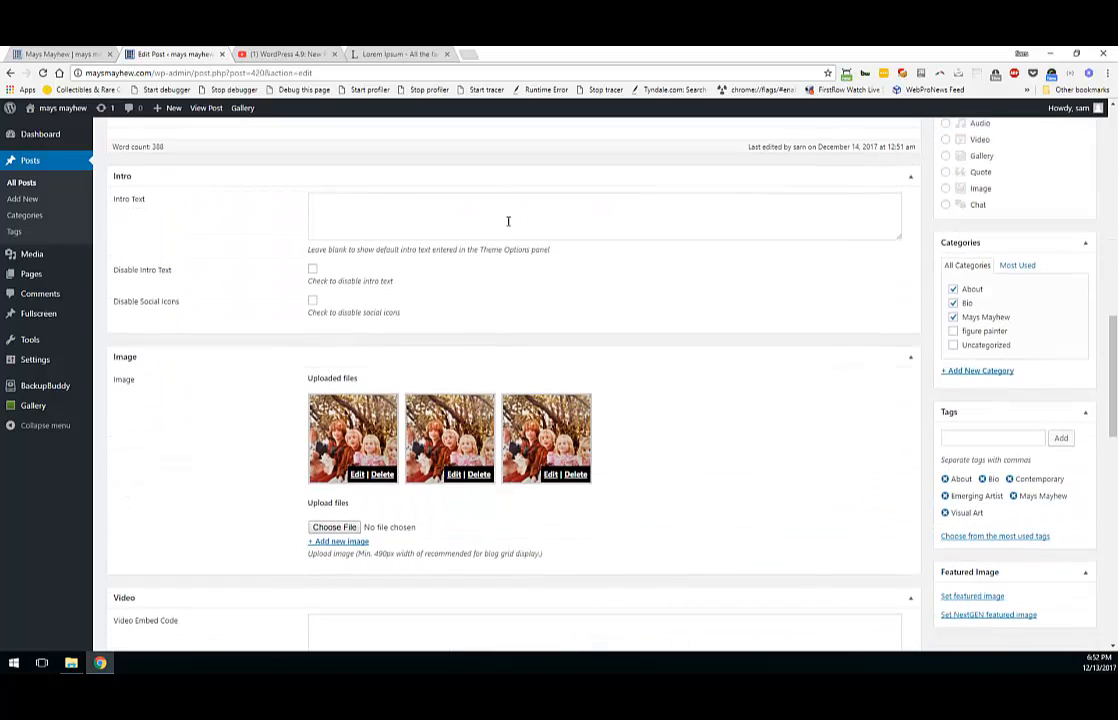
click(382, 476)
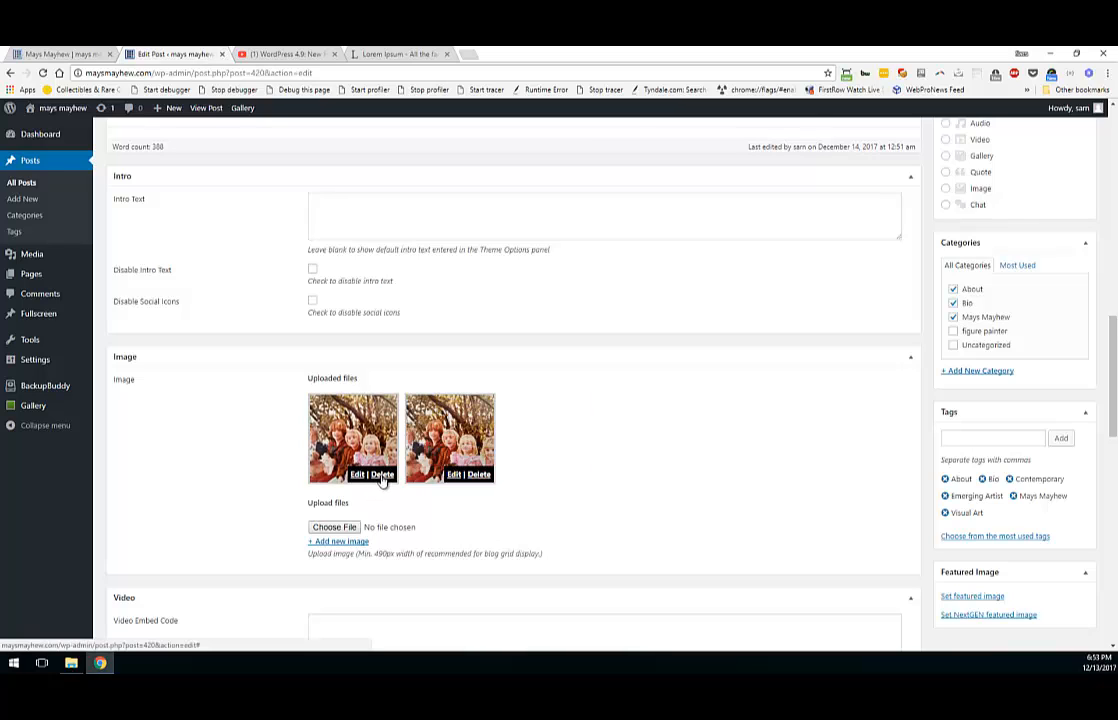
click(383, 476)
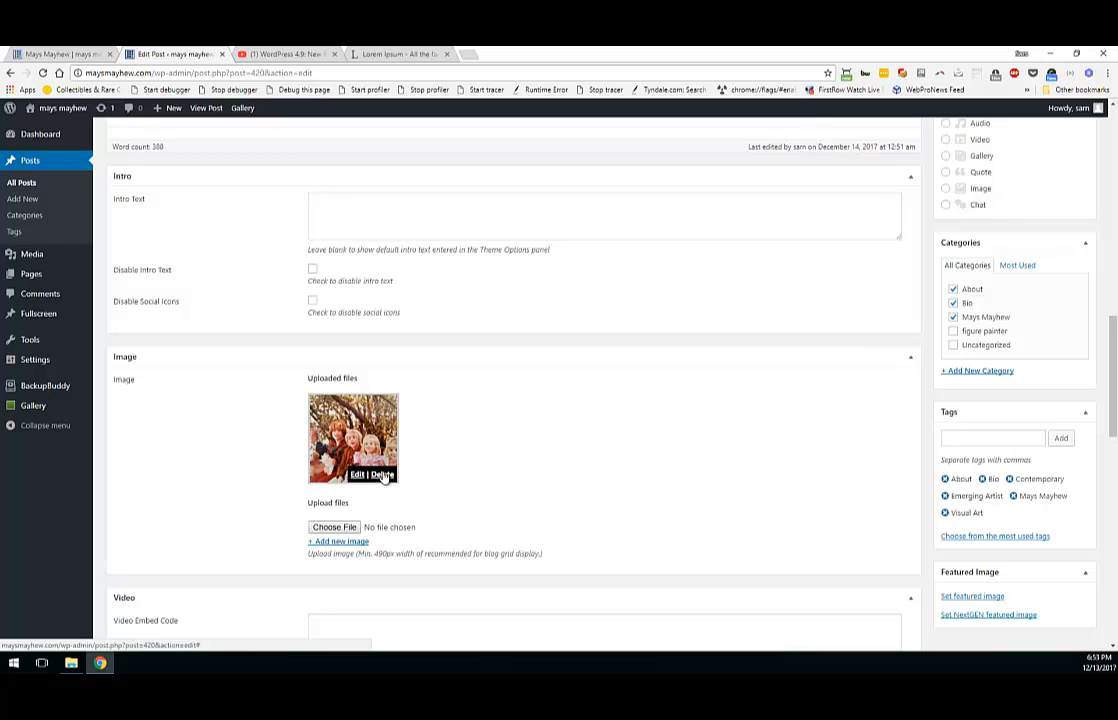
click(383, 476)
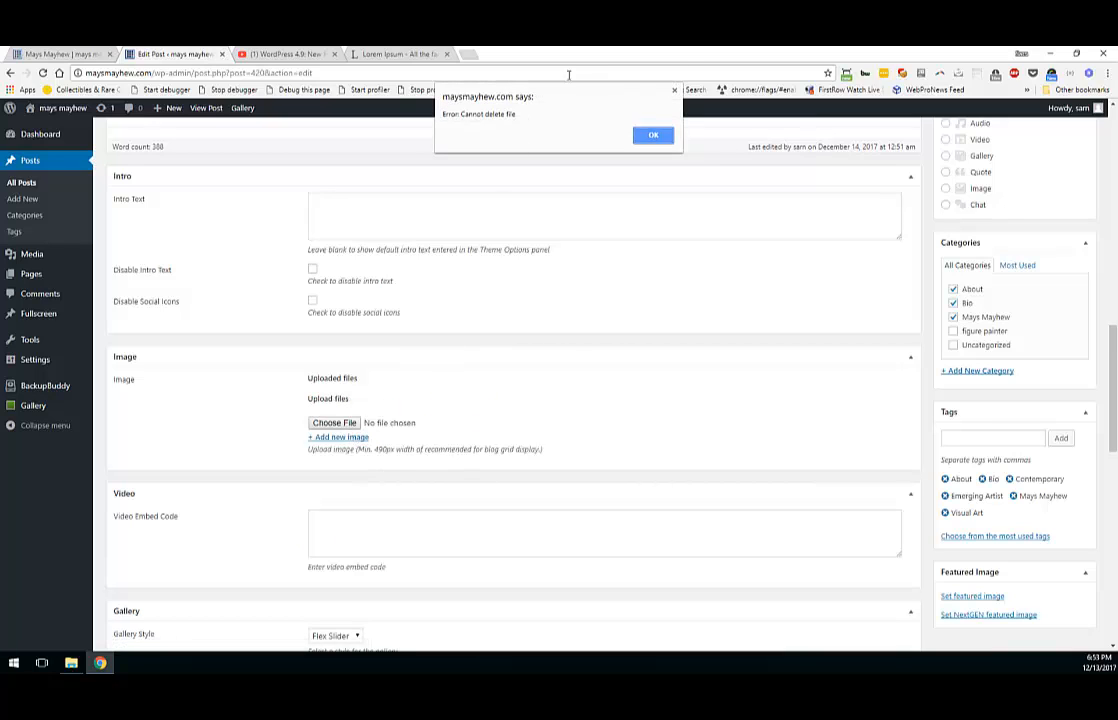
click(652, 137)
Step: Remove the blank line between the first two text paragraphs and add an empty line above the opening paragraph
scroll(410, 285, up, 10)
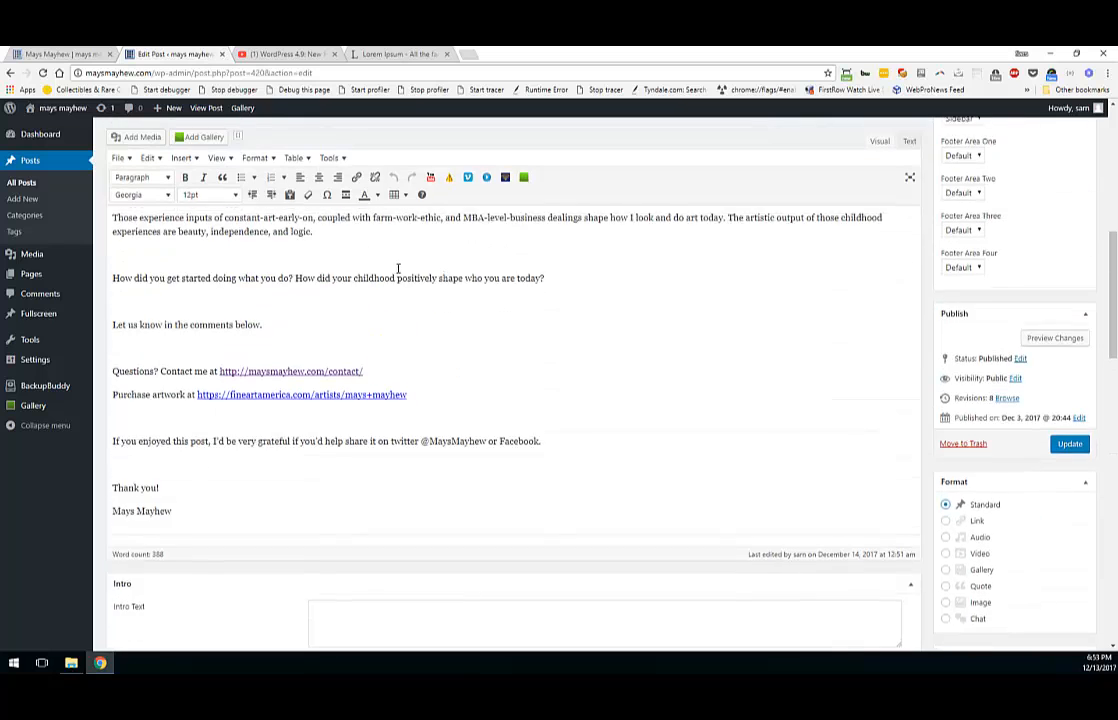
scroll(377, 278, up, 5)
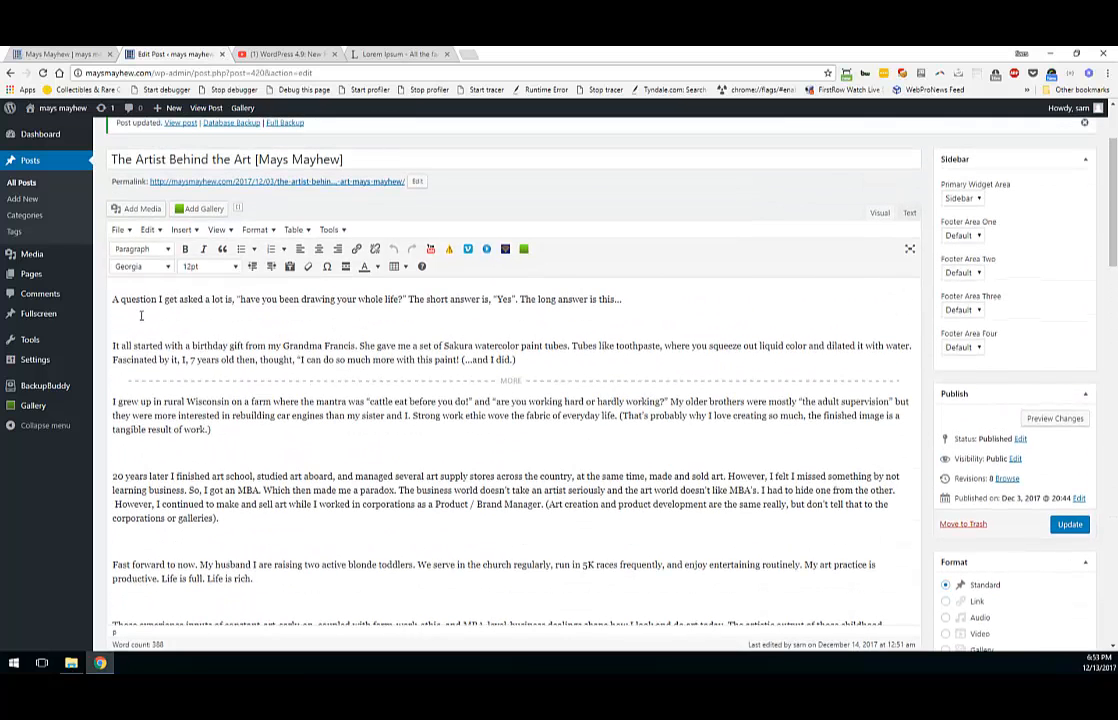
click(133, 310)
key(Delete)
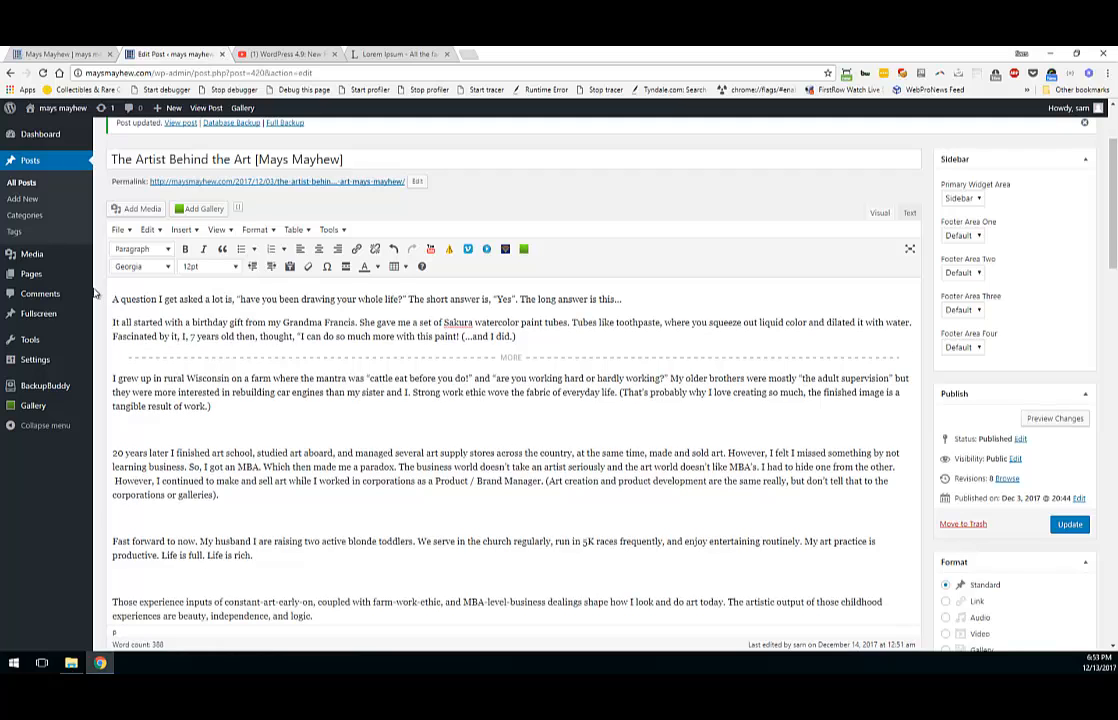
key(Return)
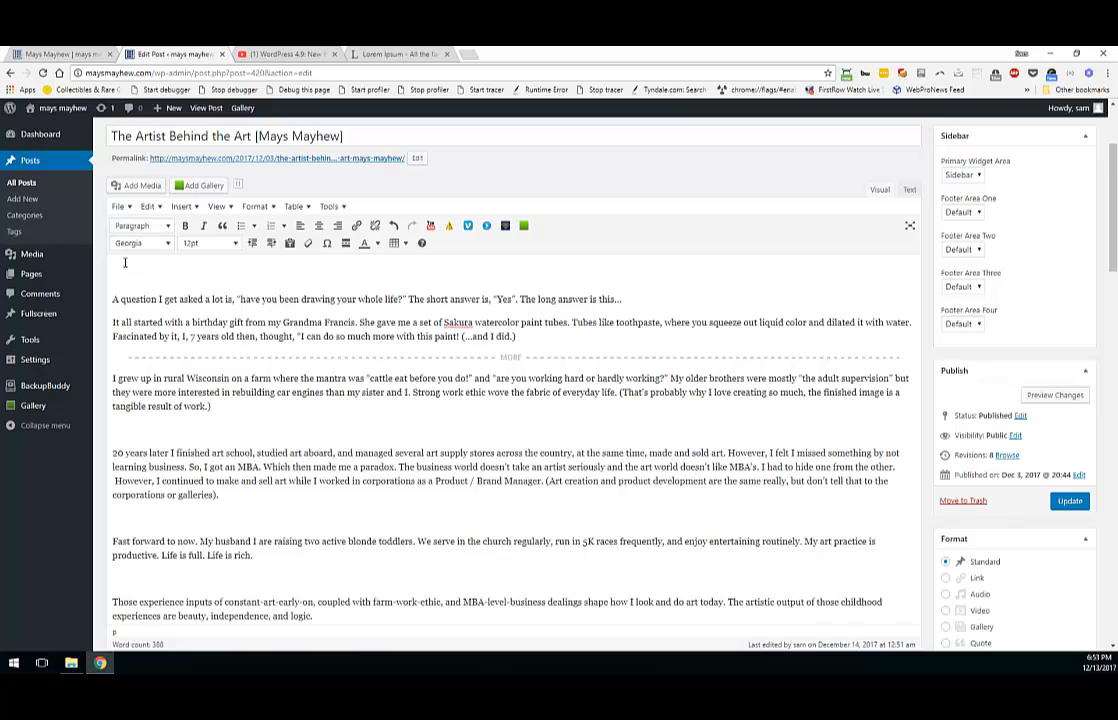
Step: Start adding media to the post and look through the media library for the family photo
click(142, 186)
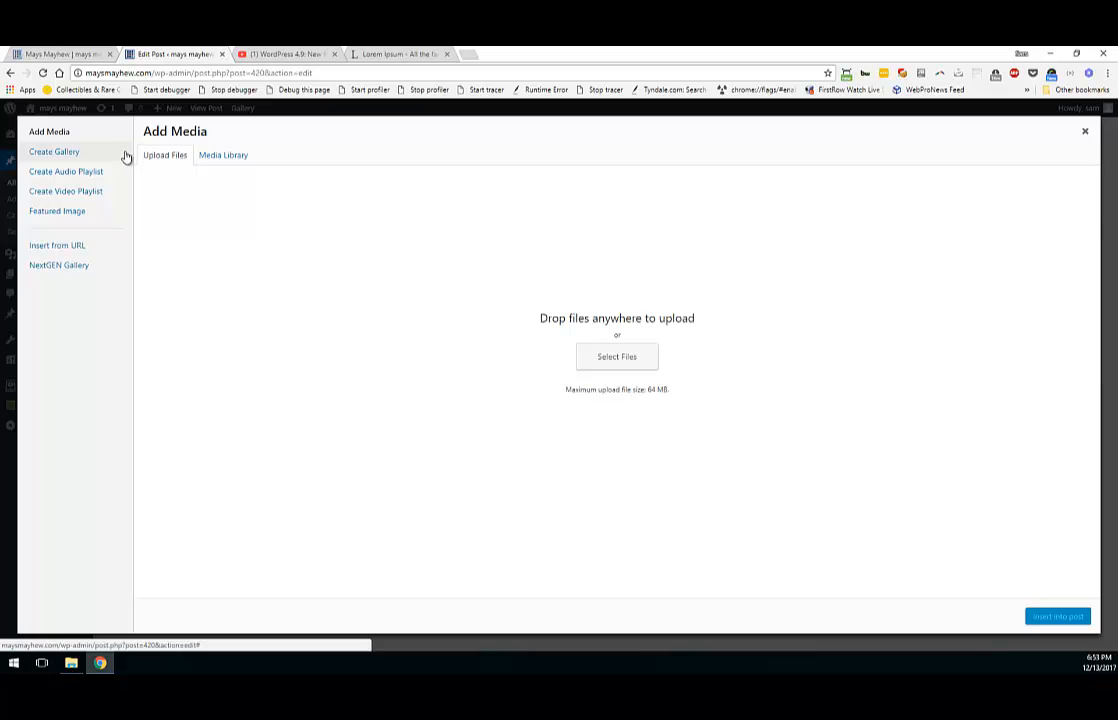
click(236, 158)
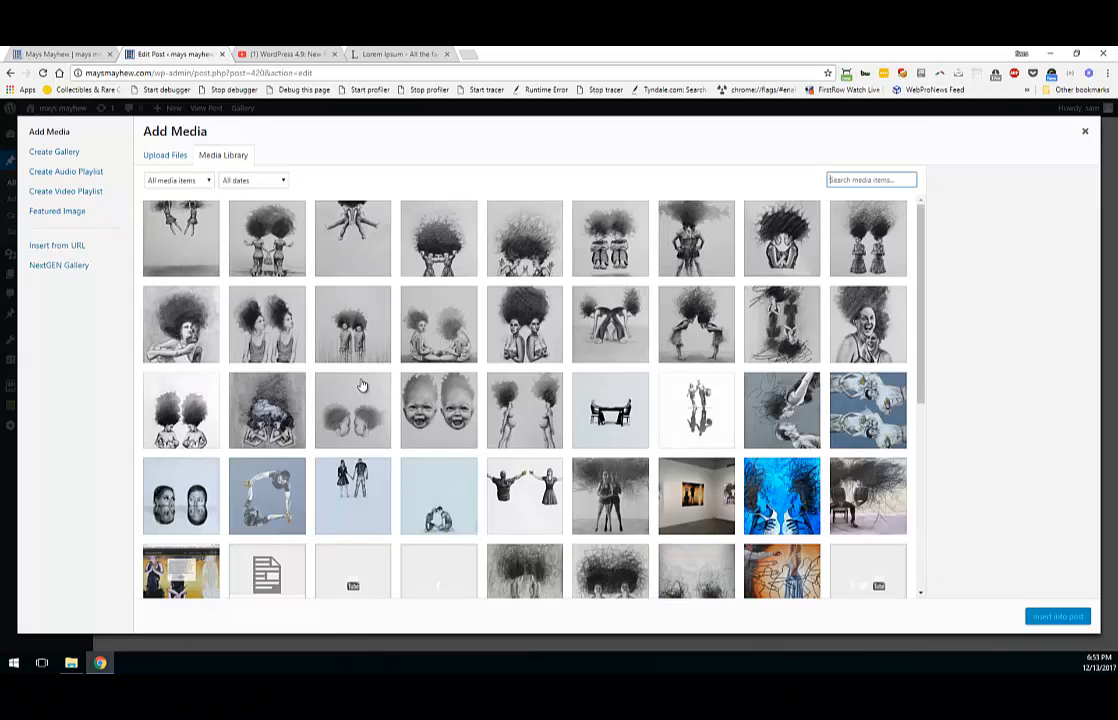
scroll(362, 388, down, 5)
scroll(362, 378, down, 2)
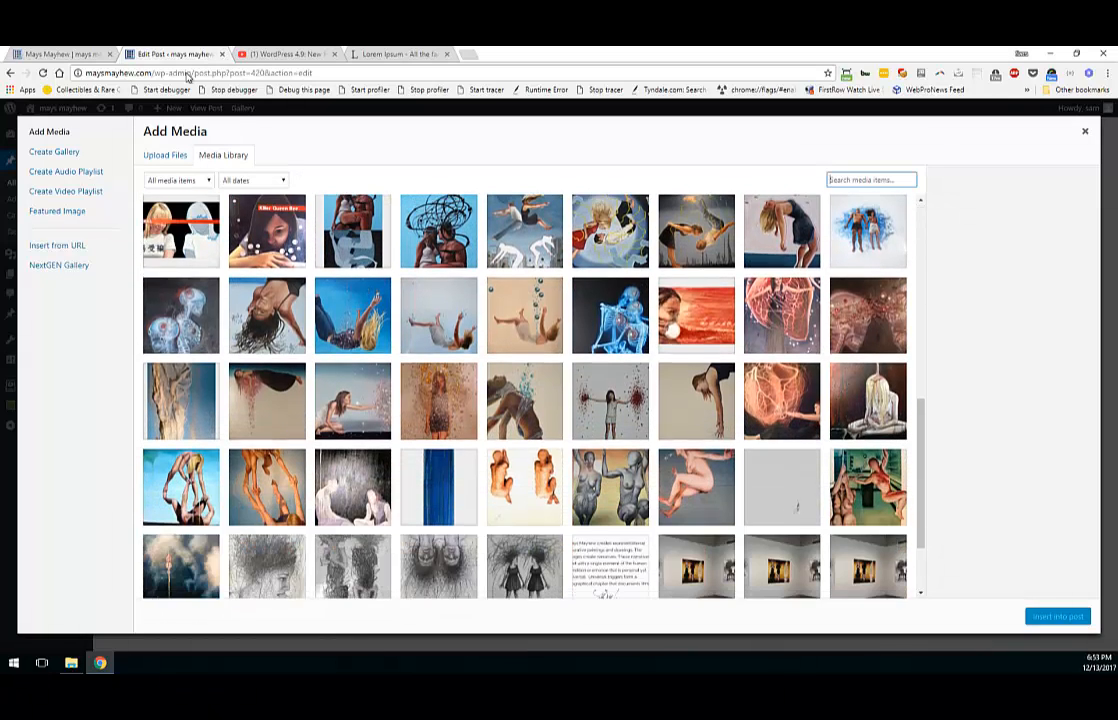
click(58, 53)
click(168, 53)
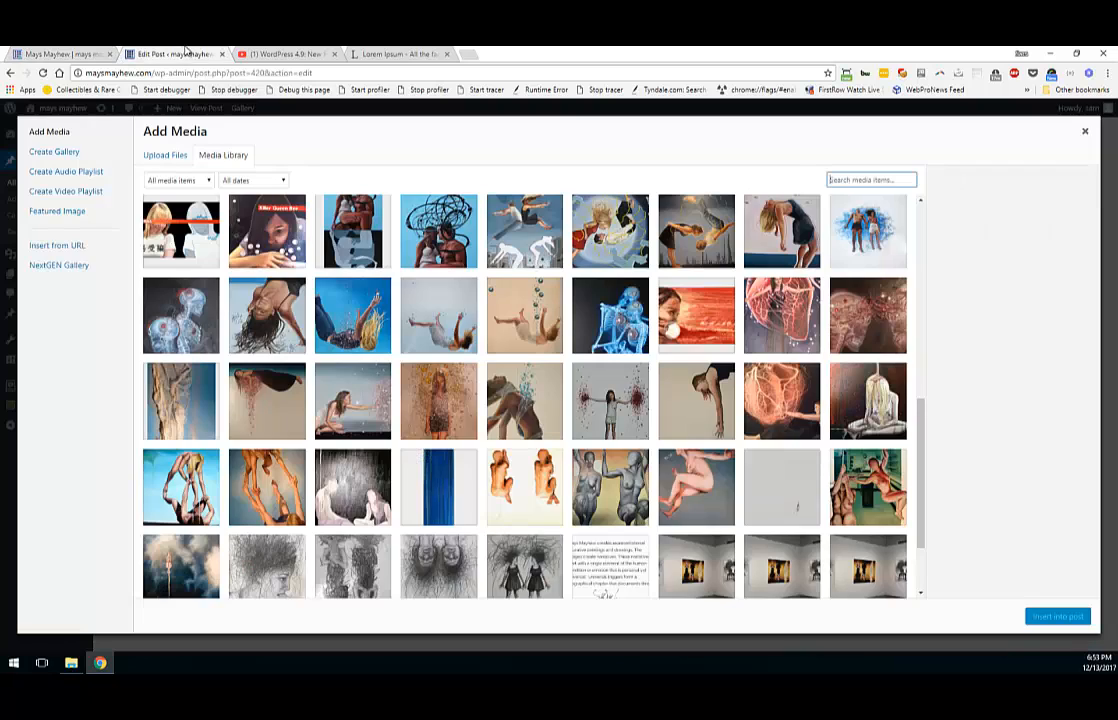
scroll(385, 368, down, 2)
scroll(385, 368, up, 10)
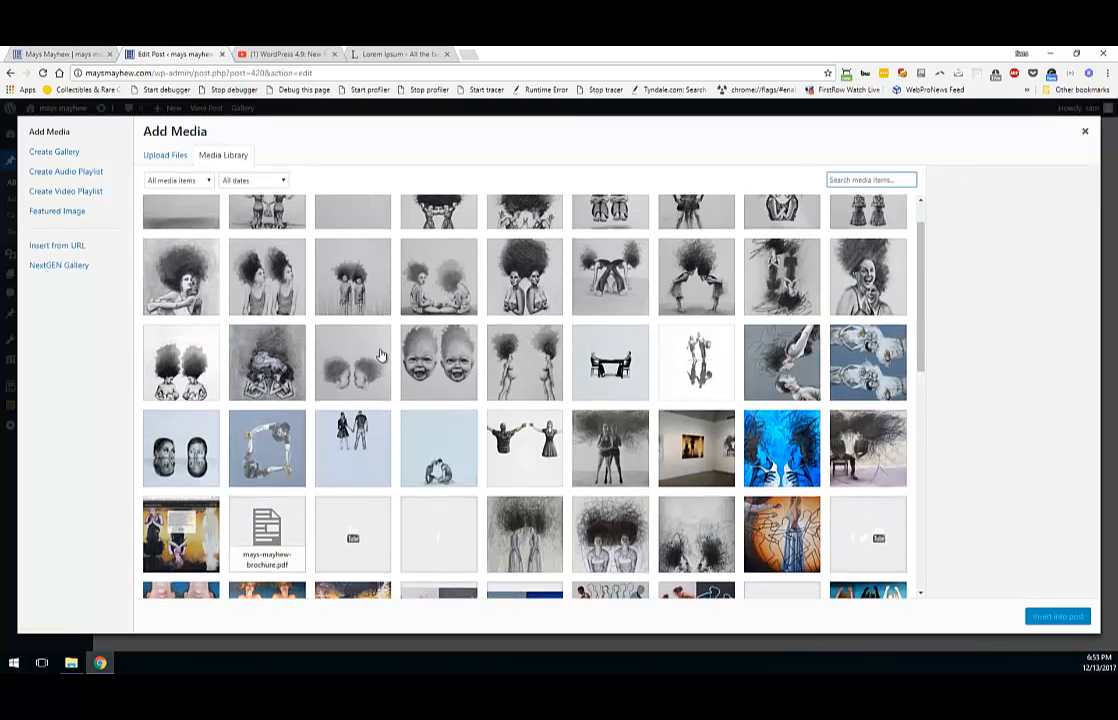
scroll(380, 355, up, 1)
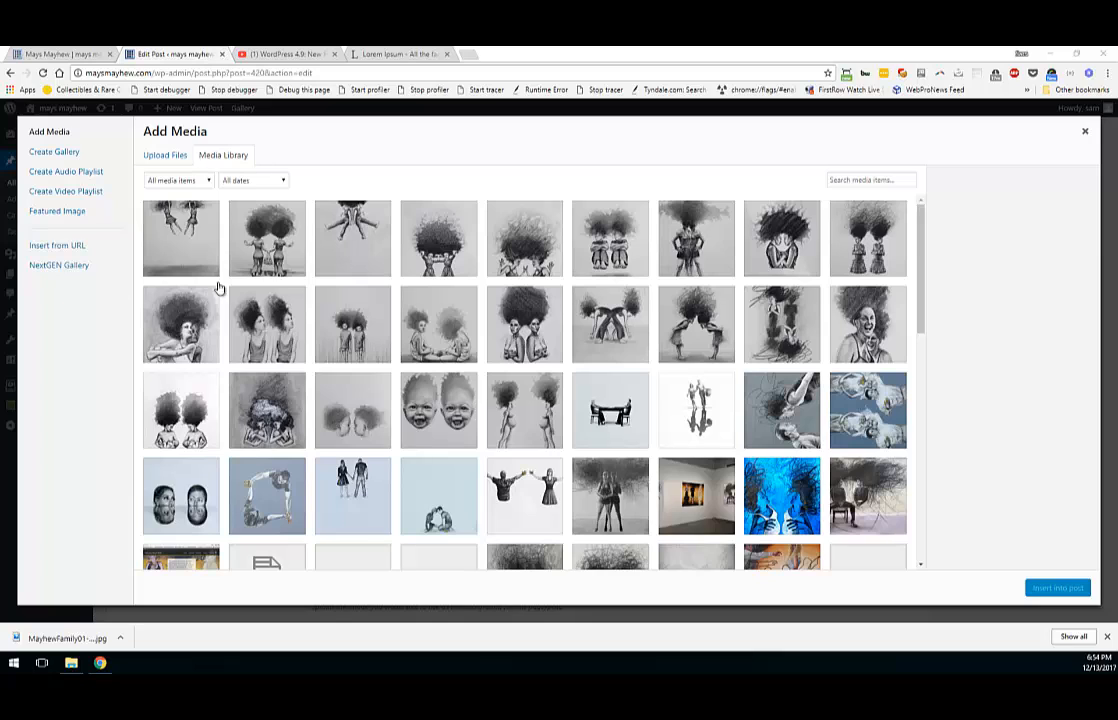
Step: Upload the downloaded family photo and insert it above the opening paragraph of the post
click(170, 156)
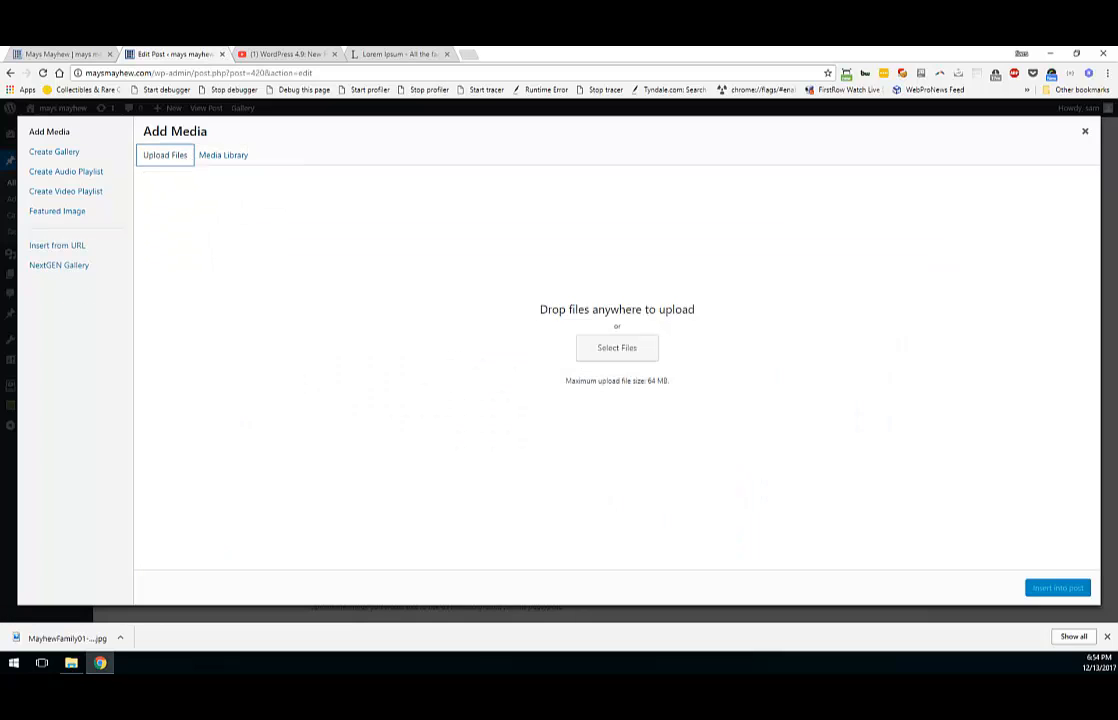
drag(60, 638, 599, 329)
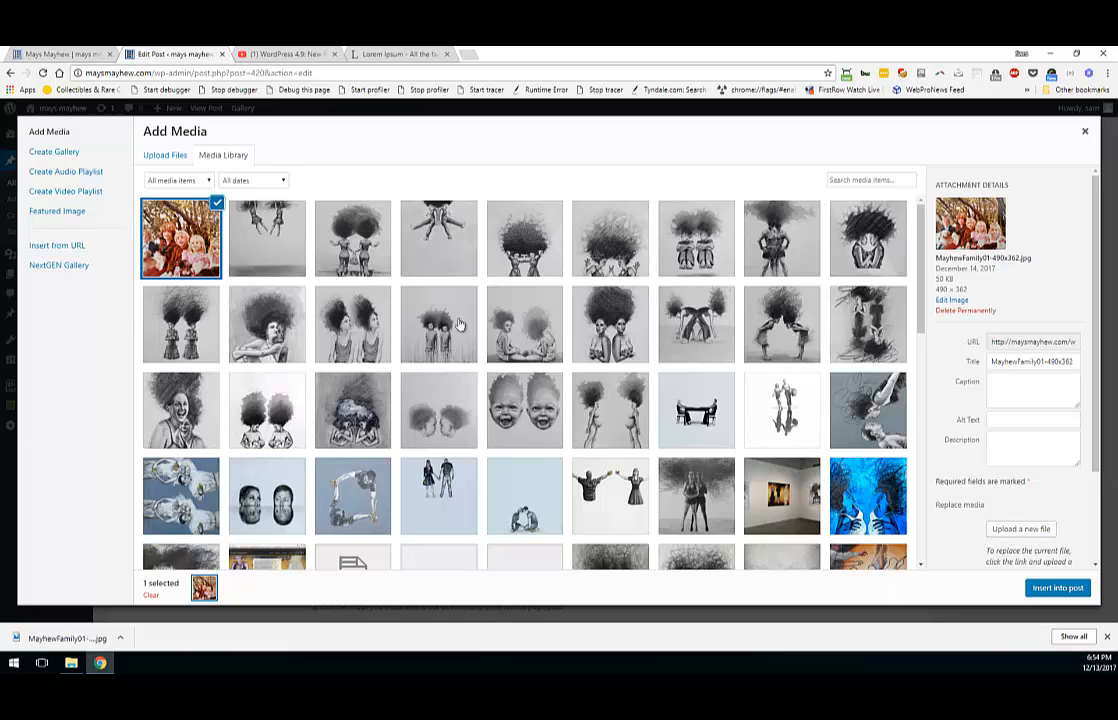
click(1056, 589)
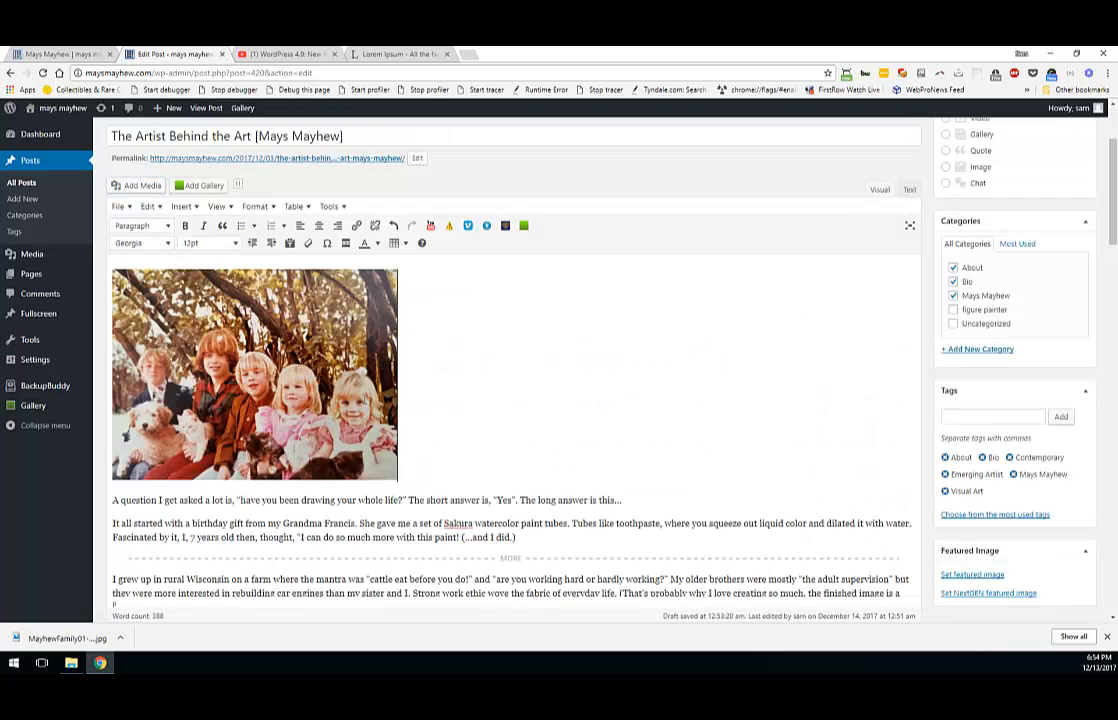
Step: Center the family photo at the start of the post and update the post
click(302, 358)
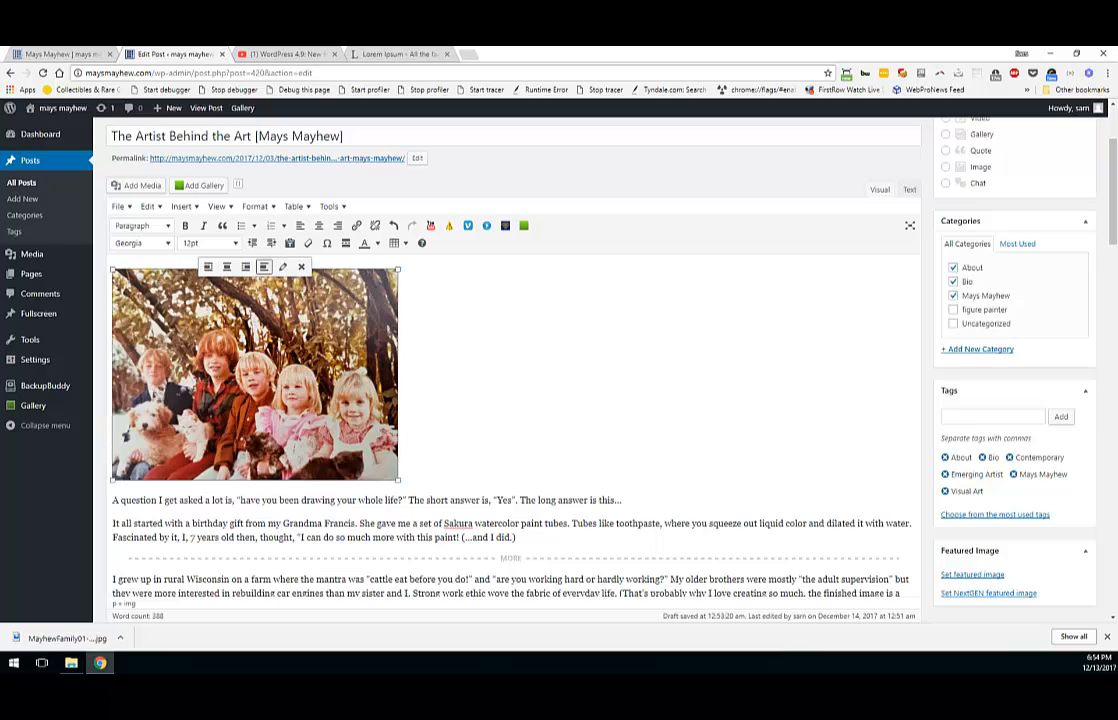
click(318, 225)
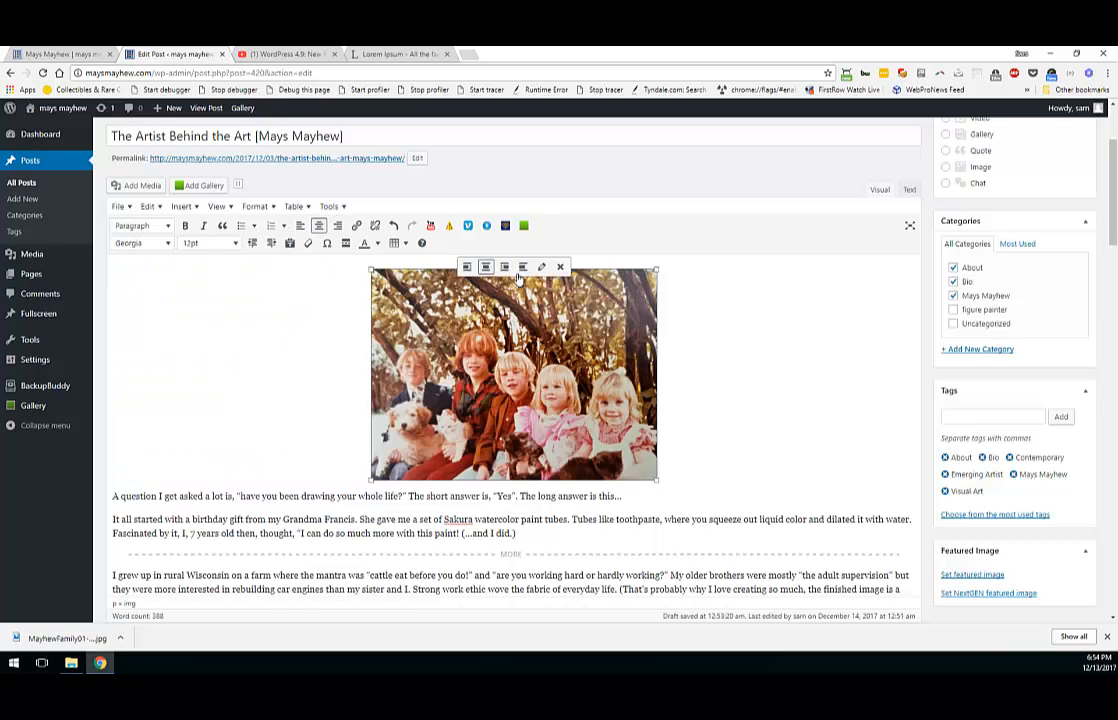
scroll(1035, 342, up, 3)
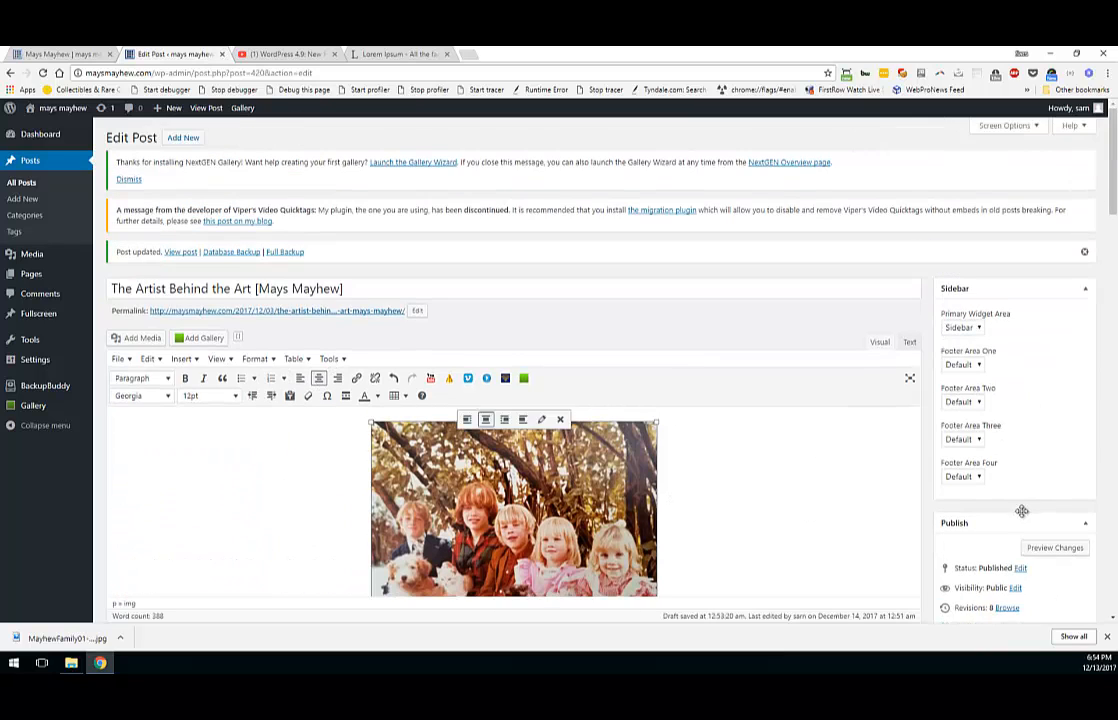
scroll(1022, 512, down, 2)
click(1062, 530)
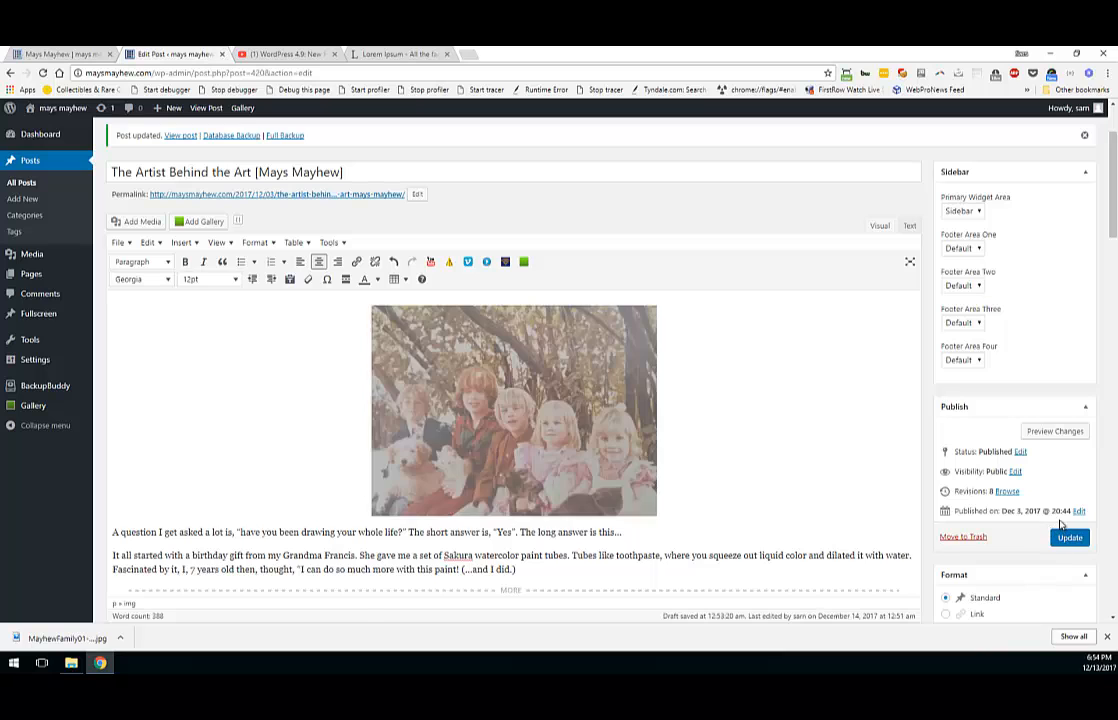
Step: Close the page inspector on the artist-named category archive and reload the page to check the post's excerpt
click(28, 56)
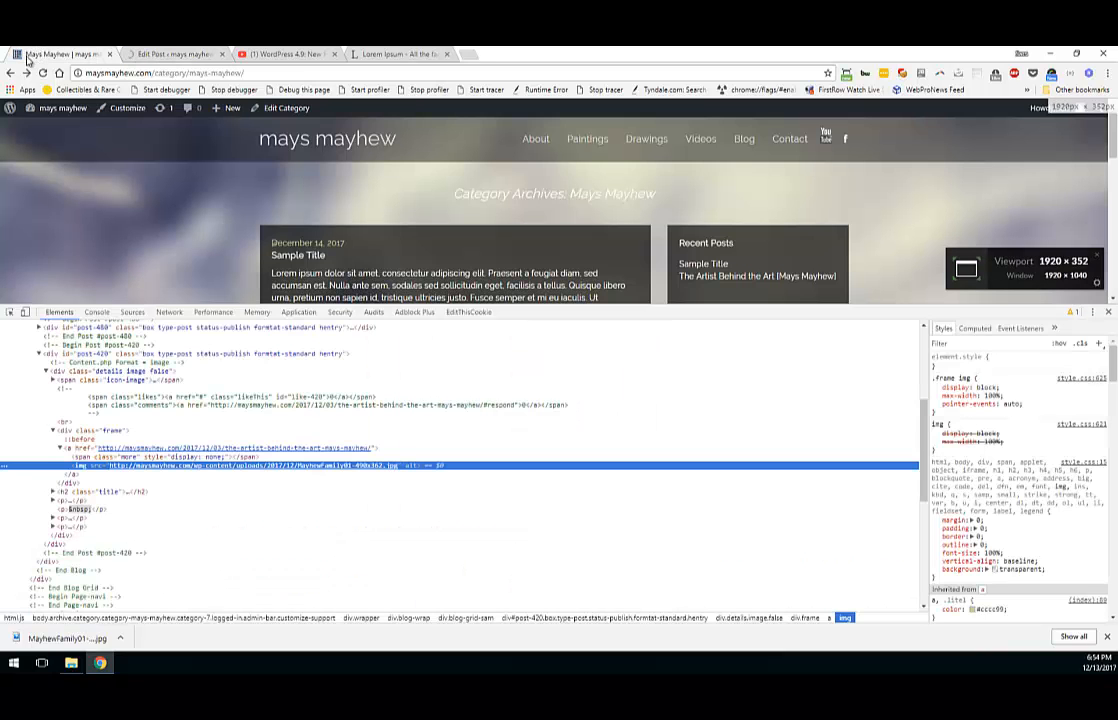
click(1108, 312)
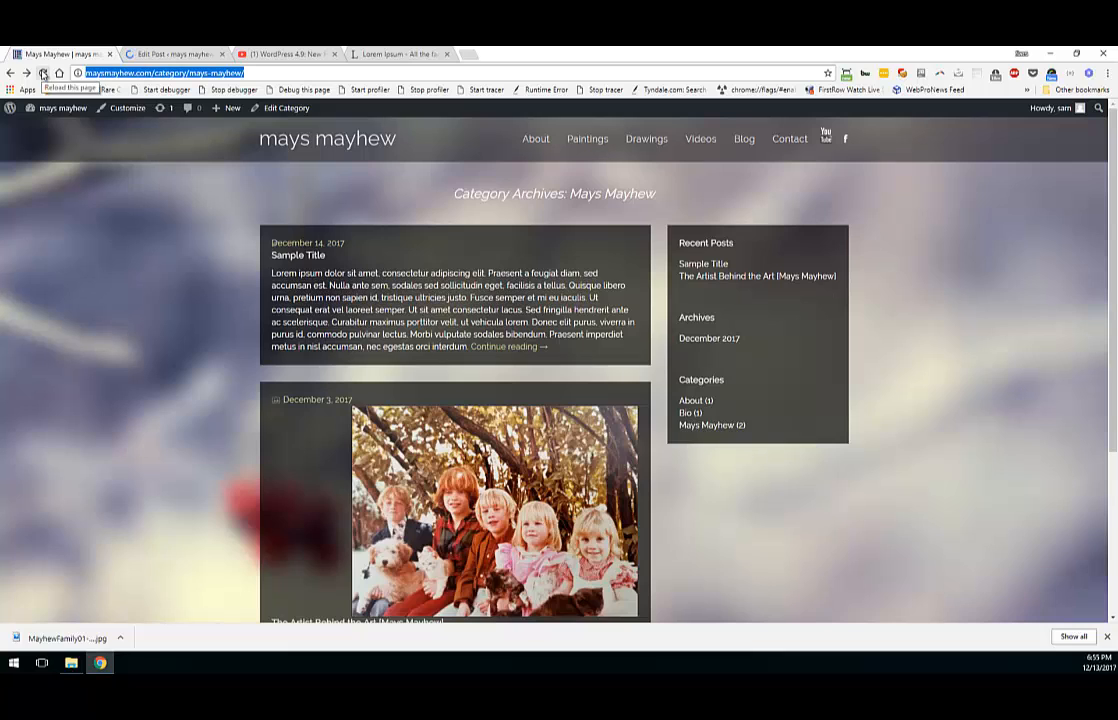
click(43, 74)
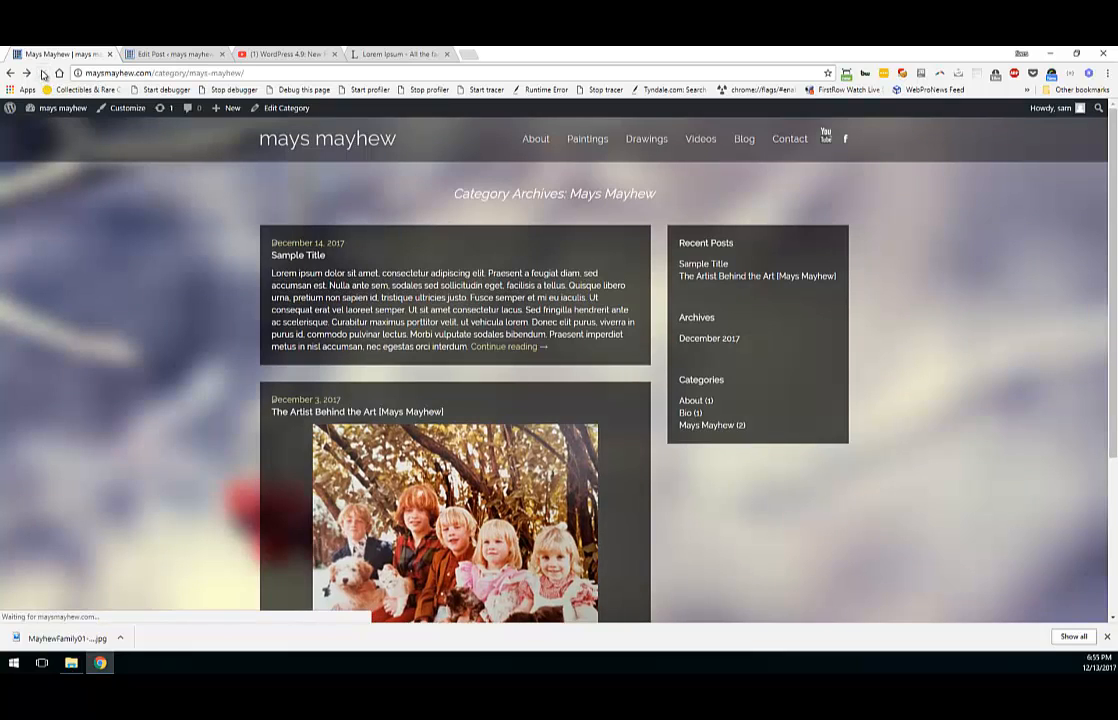
scroll(247, 243, down, 2)
scroll(247, 243, down, 2)
scroll(247, 243, up, 3)
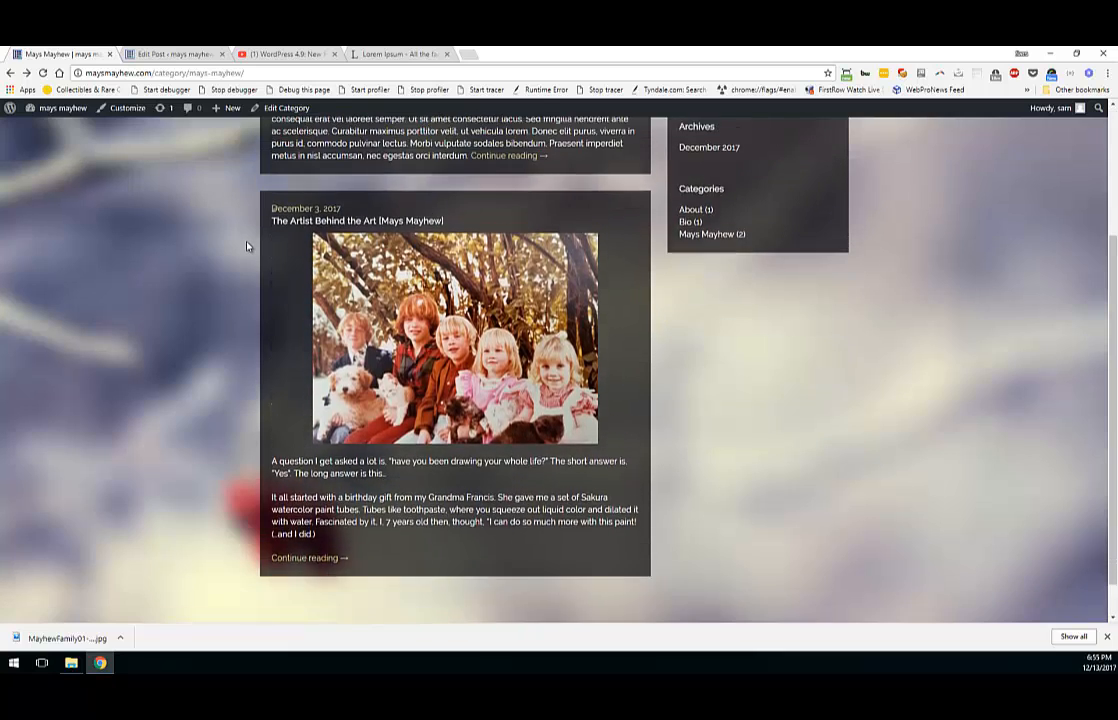
Step: Move the family photo directly below the Read More tag with left alignment and update the post
click(170, 54)
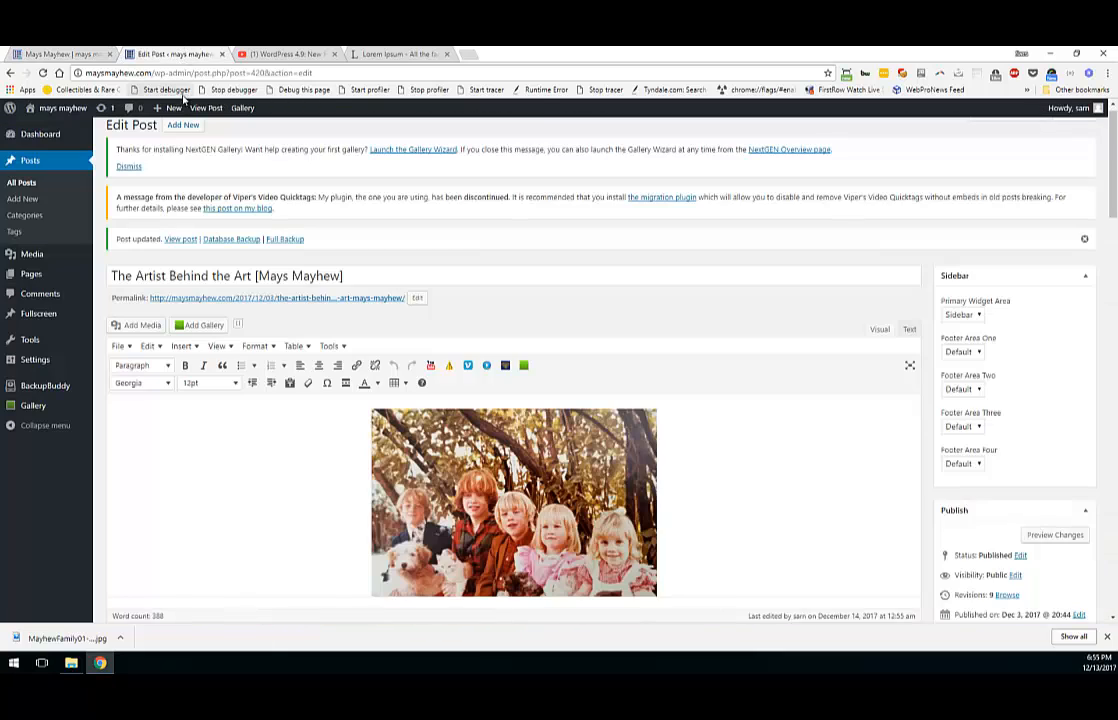
scroll(424, 406, down, 2)
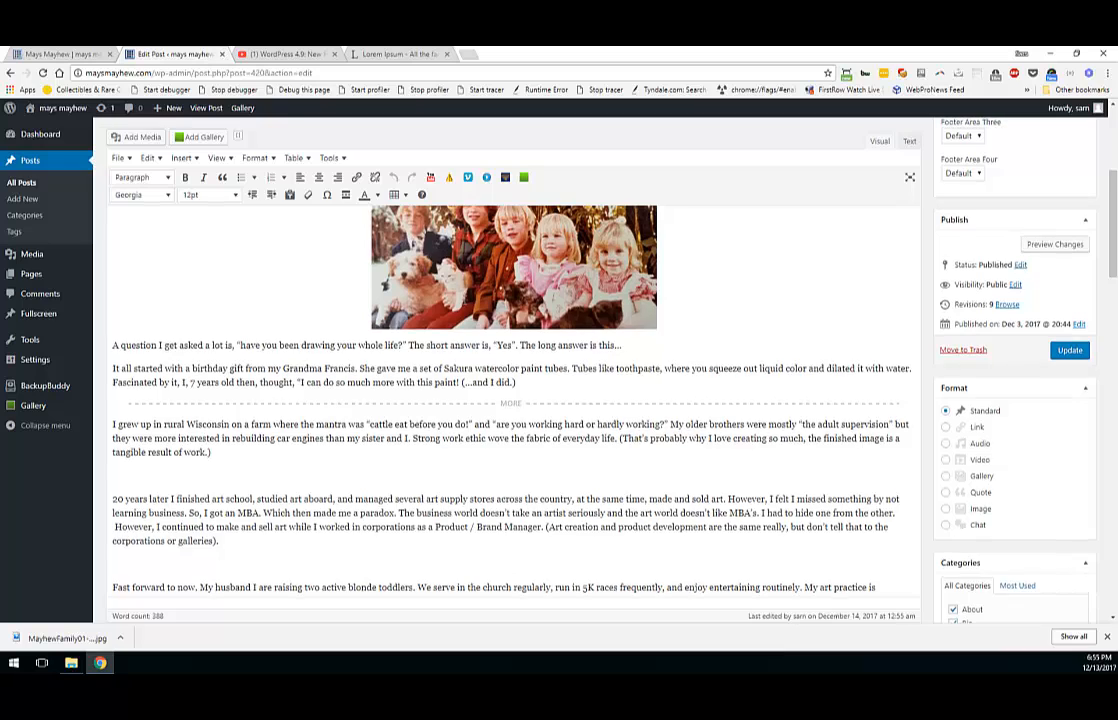
scroll(388, 220, up, 1)
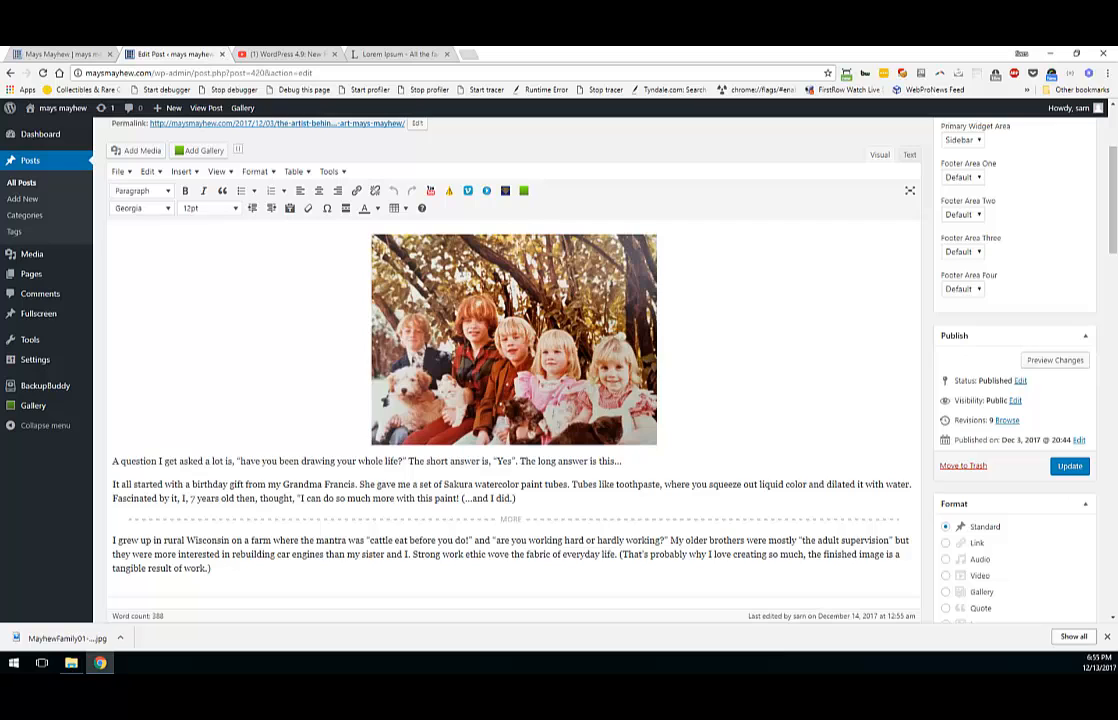
drag(395, 258, 112, 540)
click(507, 386)
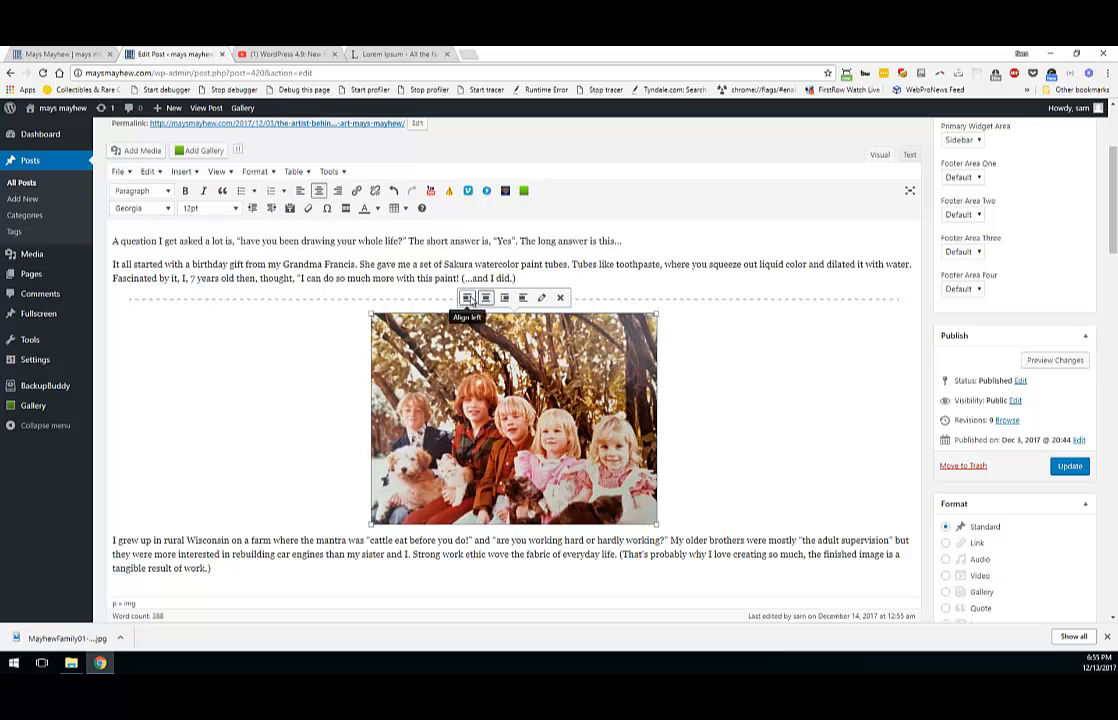
click(466, 297)
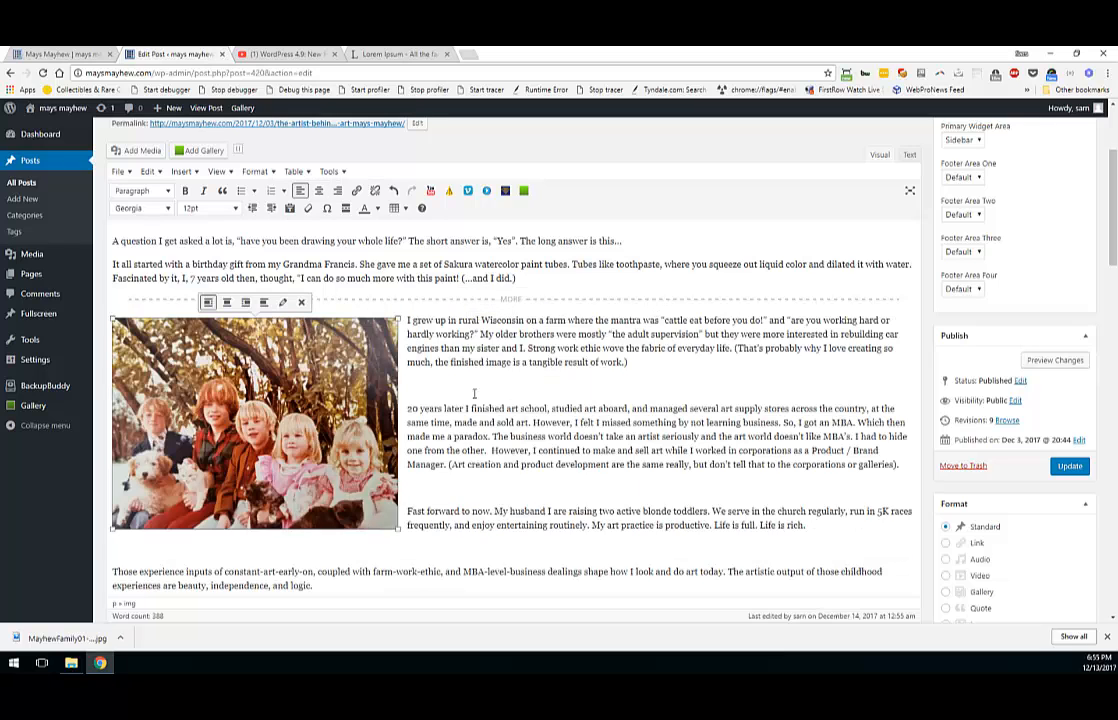
scroll(476, 468, down, 1)
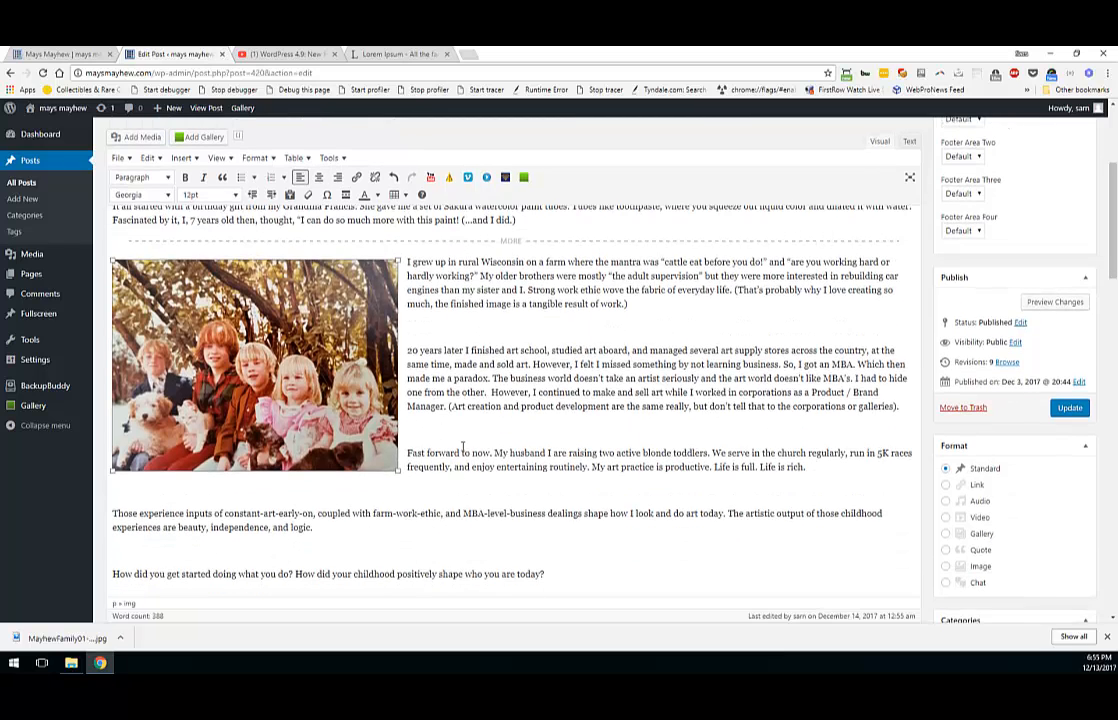
scroll(470, 440, up, 2)
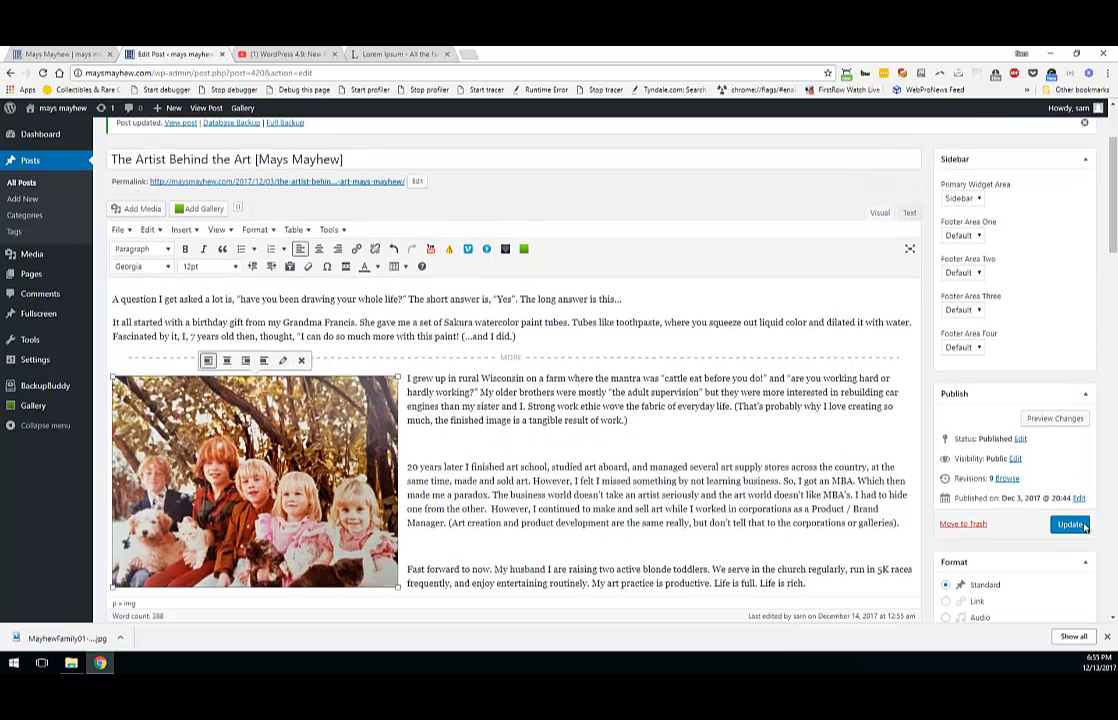
click(1075, 524)
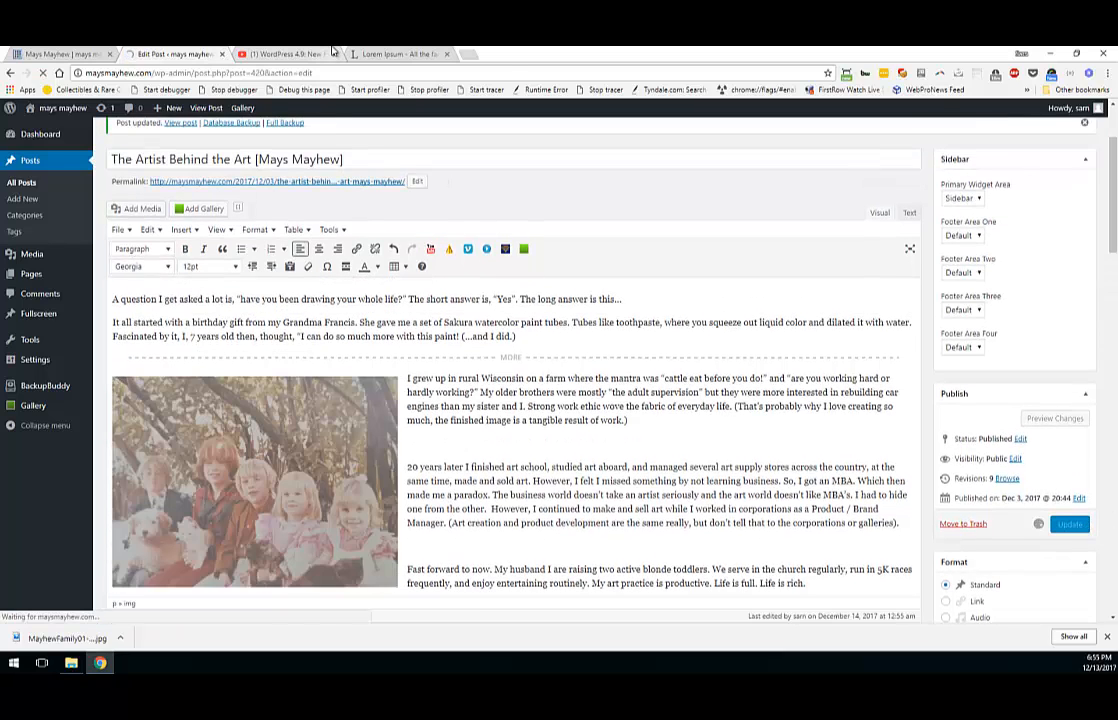
Step: Reload the category archive and view the full "The Artist Behind the Art" post from its Continue reading link
click(65, 56)
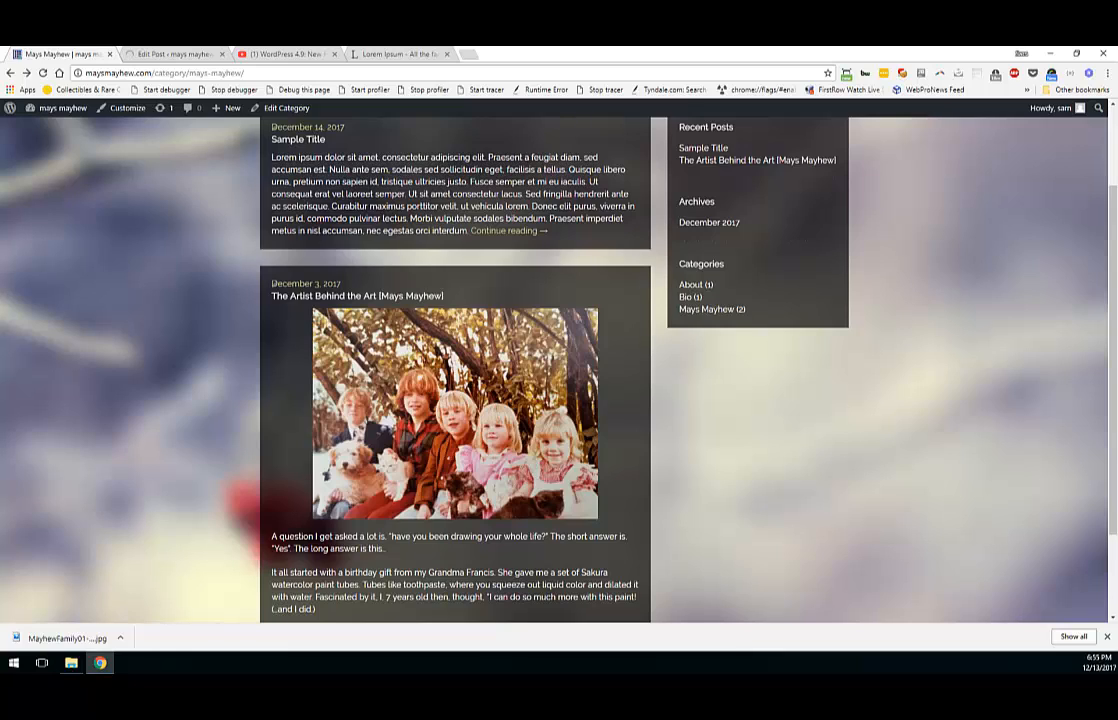
click(44, 73)
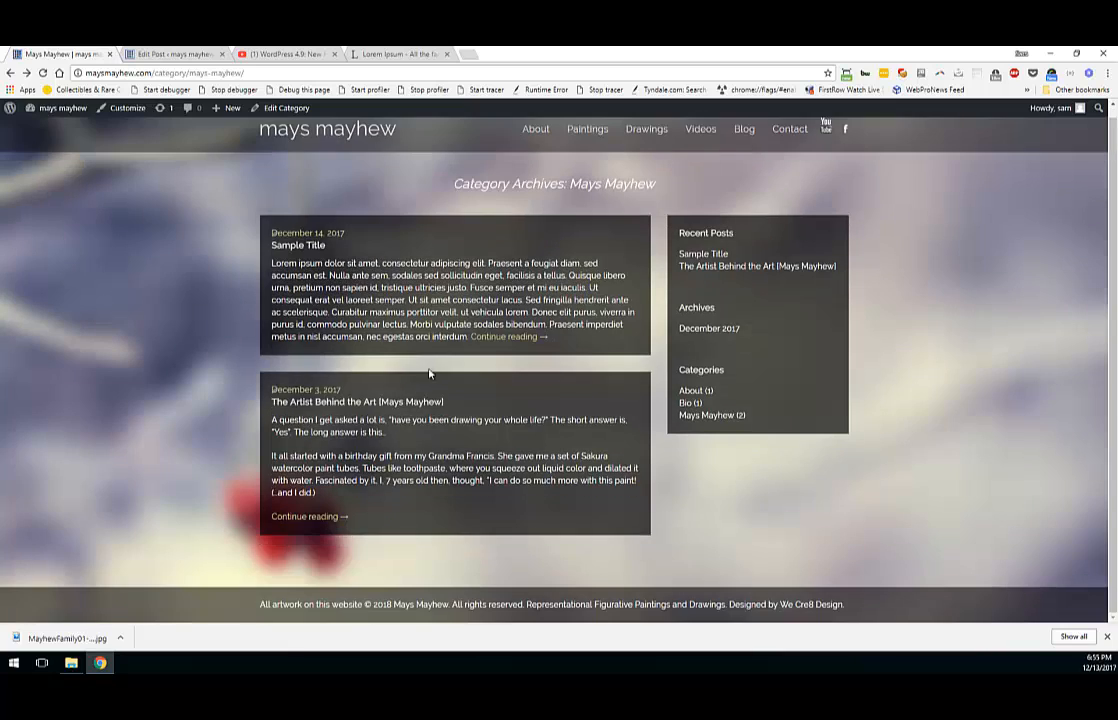
click(288, 517)
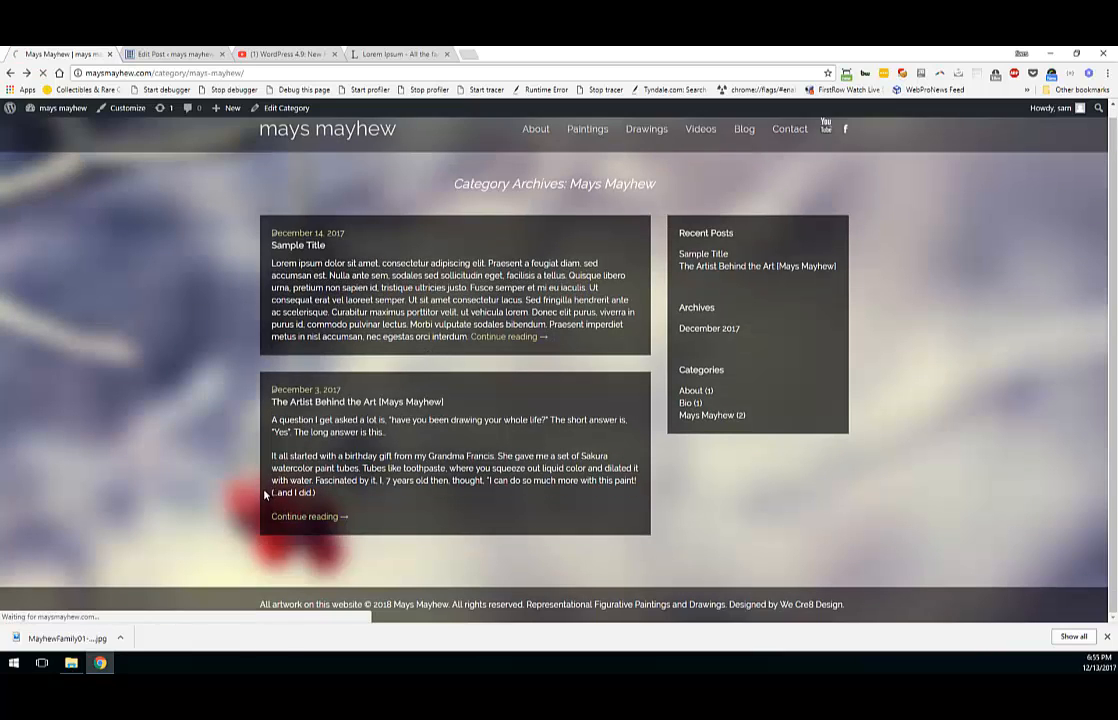
scroll(320, 437, up, 2)
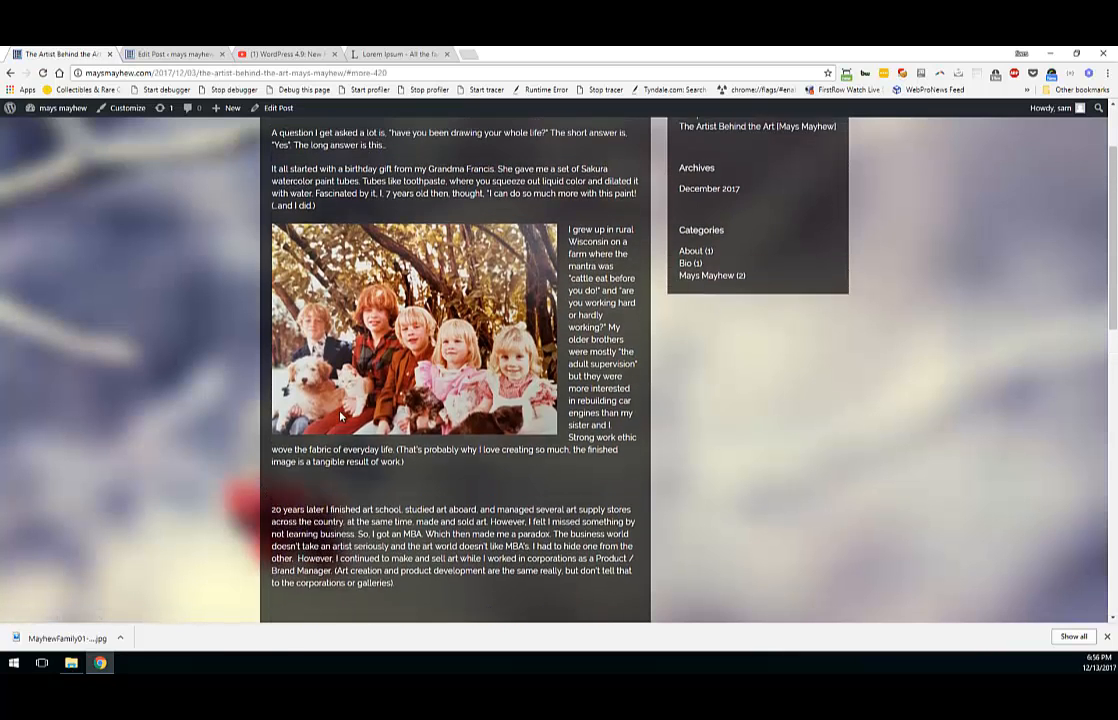
scroll(340, 417, up, 2)
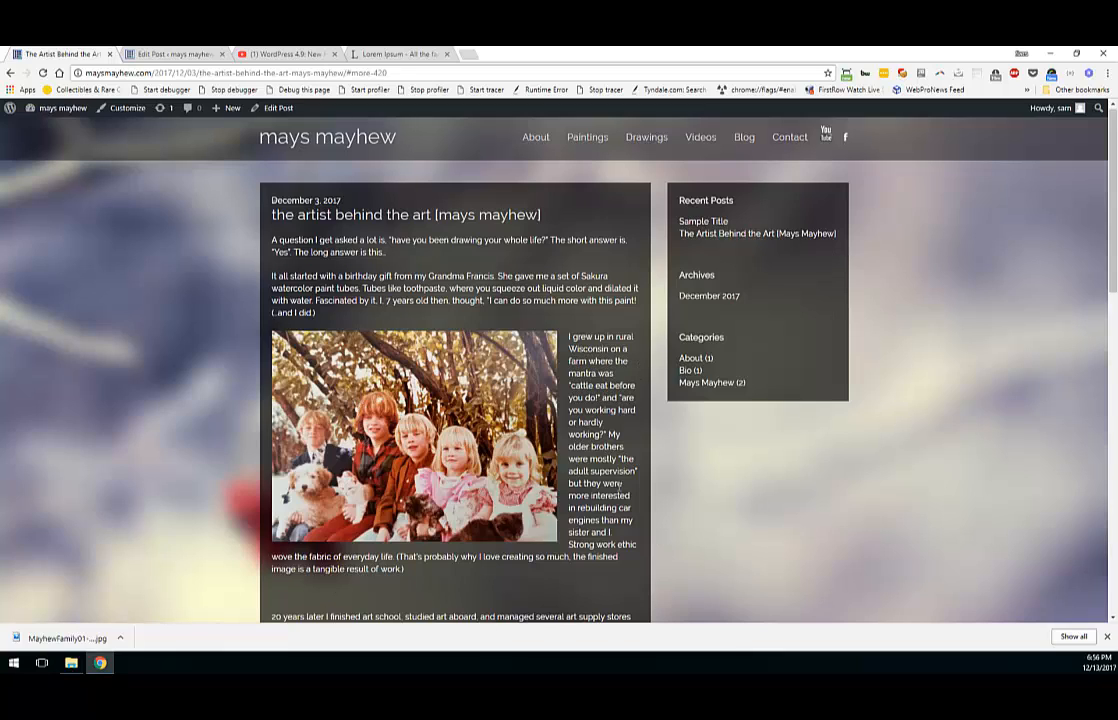
Step: Move the family photo back above the opening paragraph in the post editor and center it
click(190, 55)
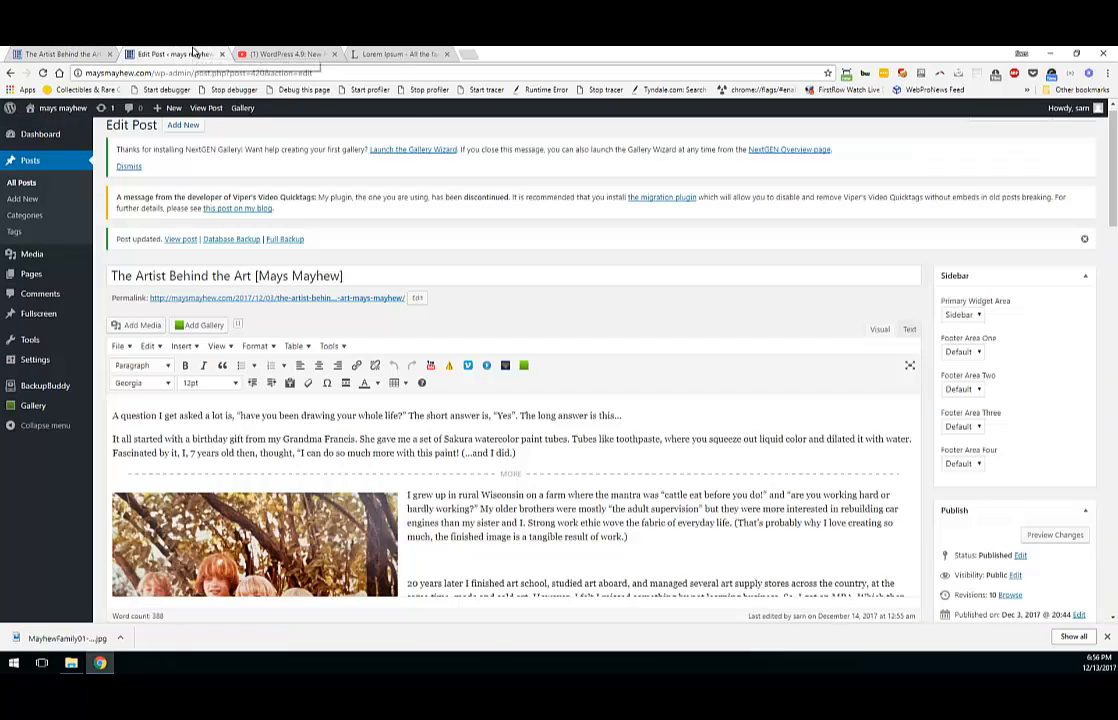
scroll(171, 432, down, 1)
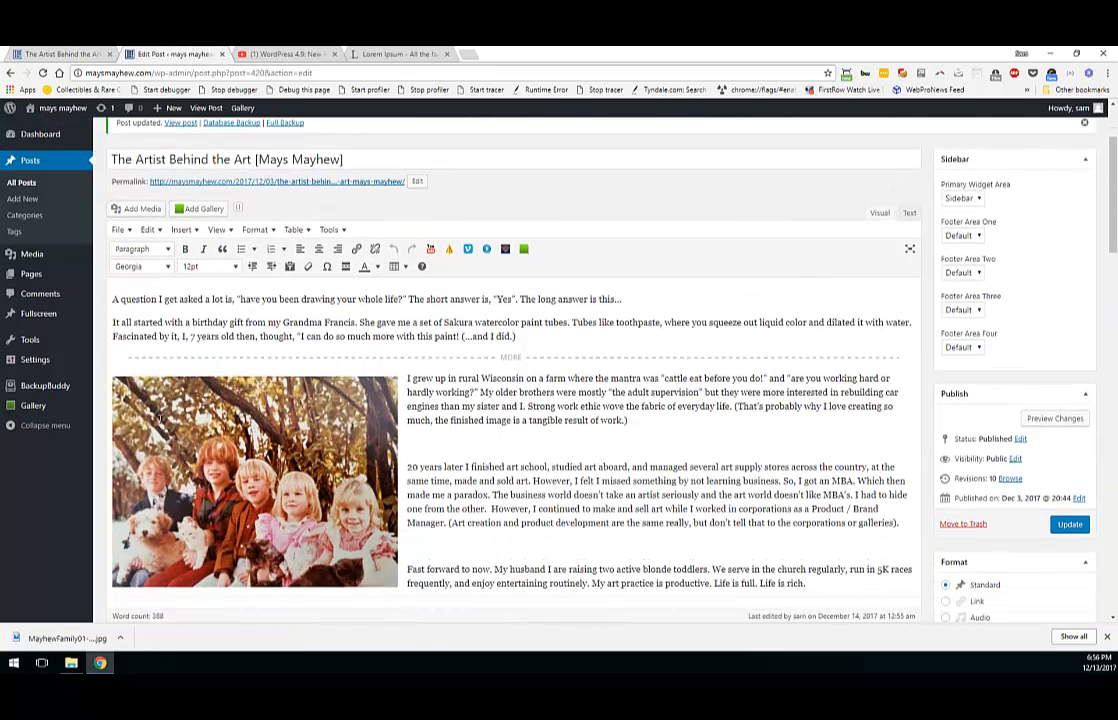
drag(158, 380, 112, 290)
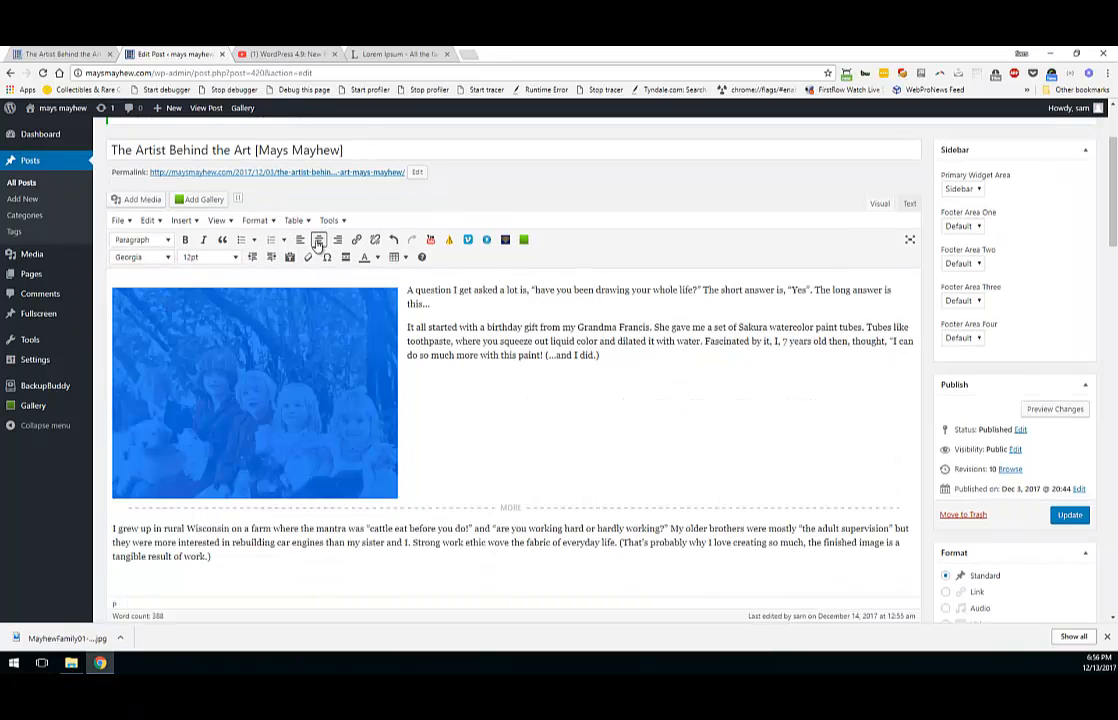
click(304, 340)
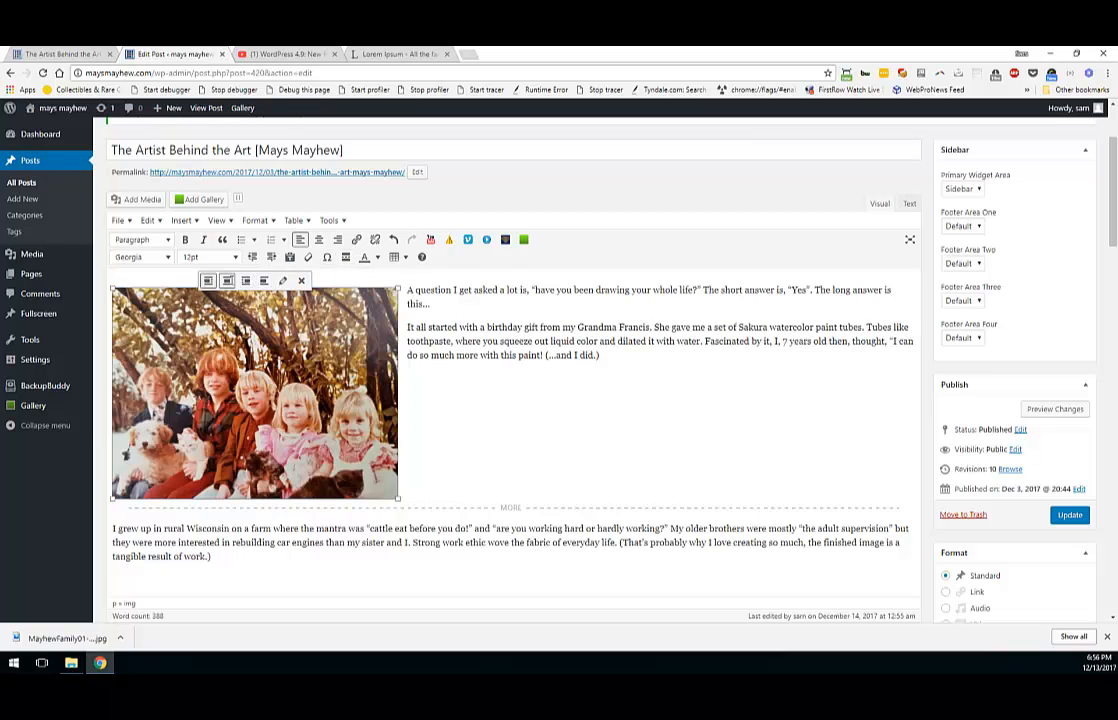
click(227, 281)
scroll(280, 388, down, 3)
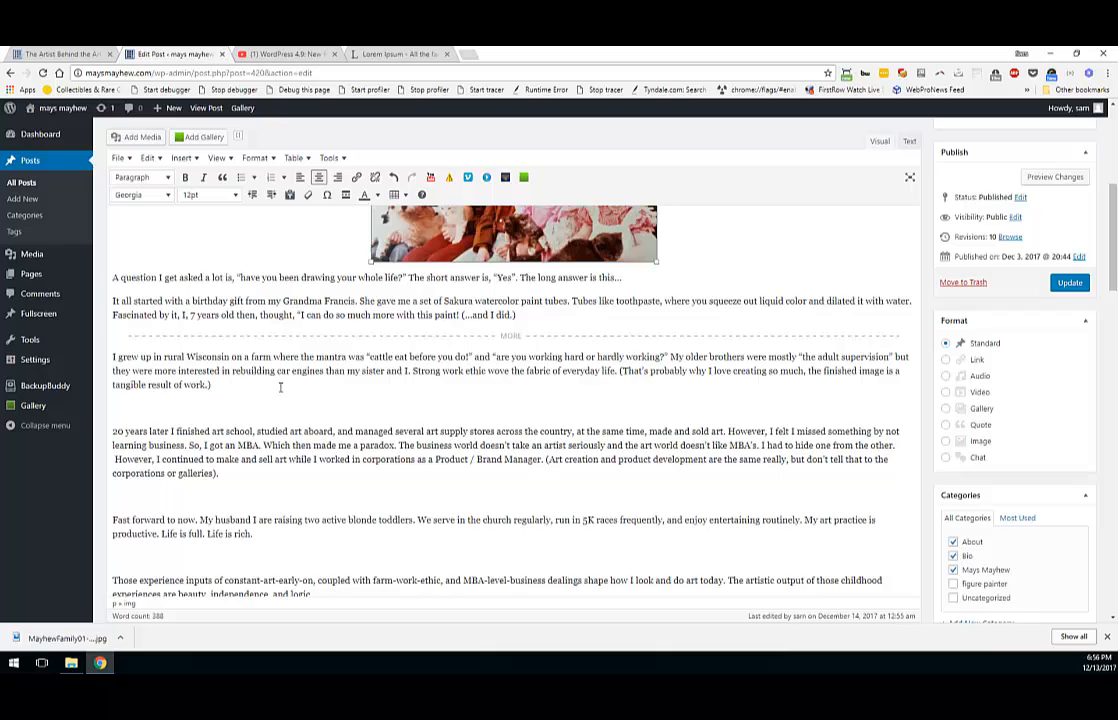
Step: Remove the empty lines between the body paragraphs from "I grew up in rural Wisconsin" down to the "How did you get started" question
click(145, 409)
key(Delete)
click(148, 466)
key(Delete)
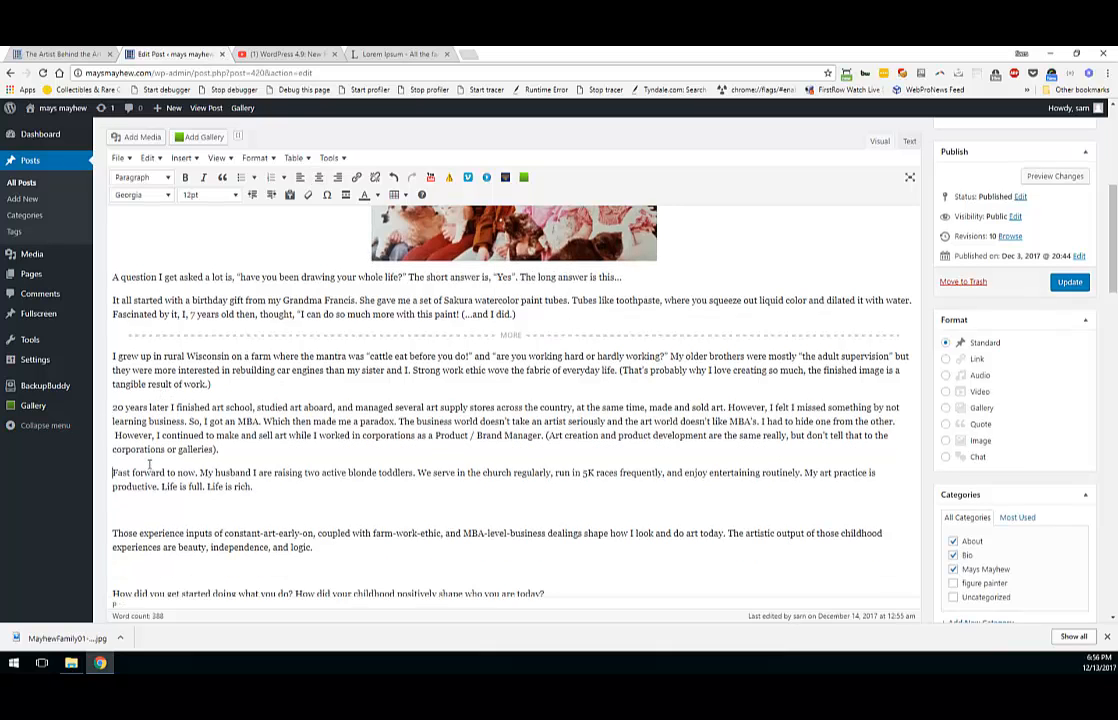
click(137, 507)
key(Delete)
scroll(143, 513, down, 2)
click(132, 434)
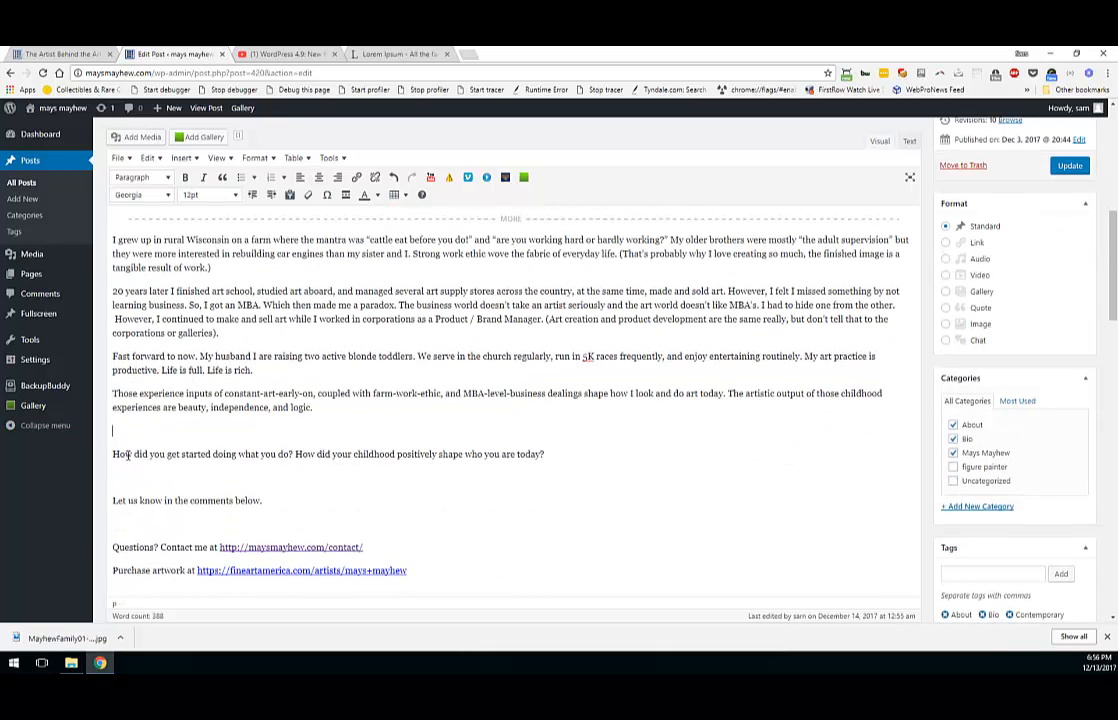
key(Delete)
Step: Remove the empty lines between the closing lines, from the "How did you get started" question down to "Thank you!"
click(127, 458)
key(Delete)
click(125, 479)
key(Delete)
scroll(130, 481, down, 1)
scroll(130, 482, down, 3)
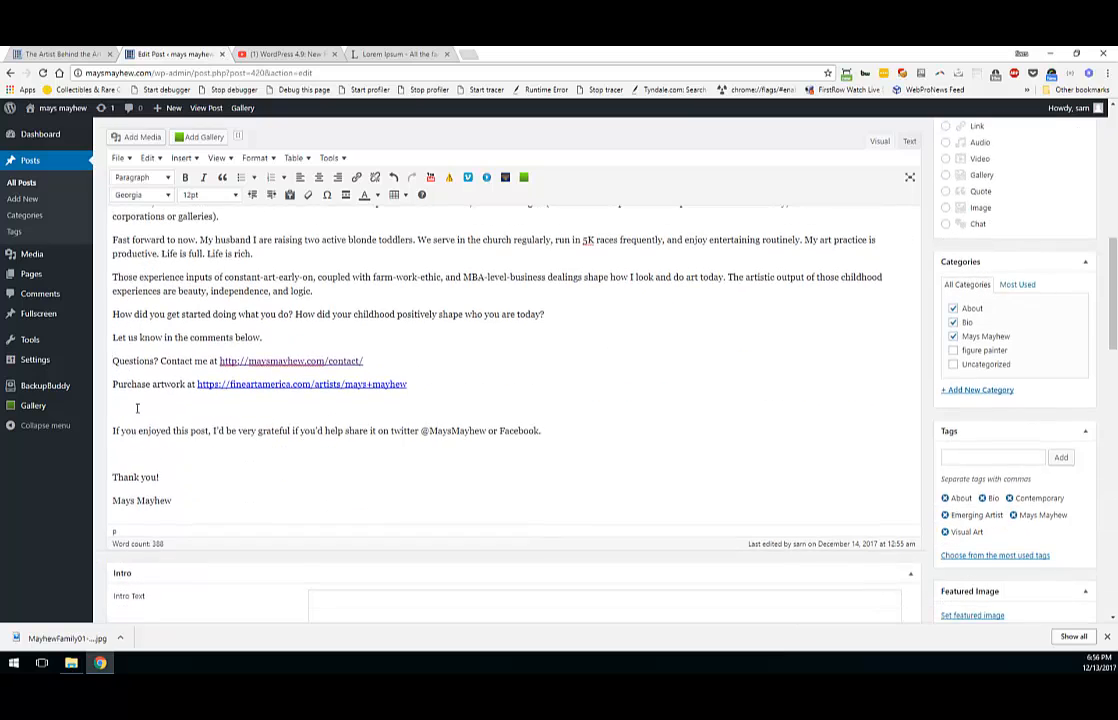
click(137, 407)
key(Delete)
click(130, 430)
key(Delete)
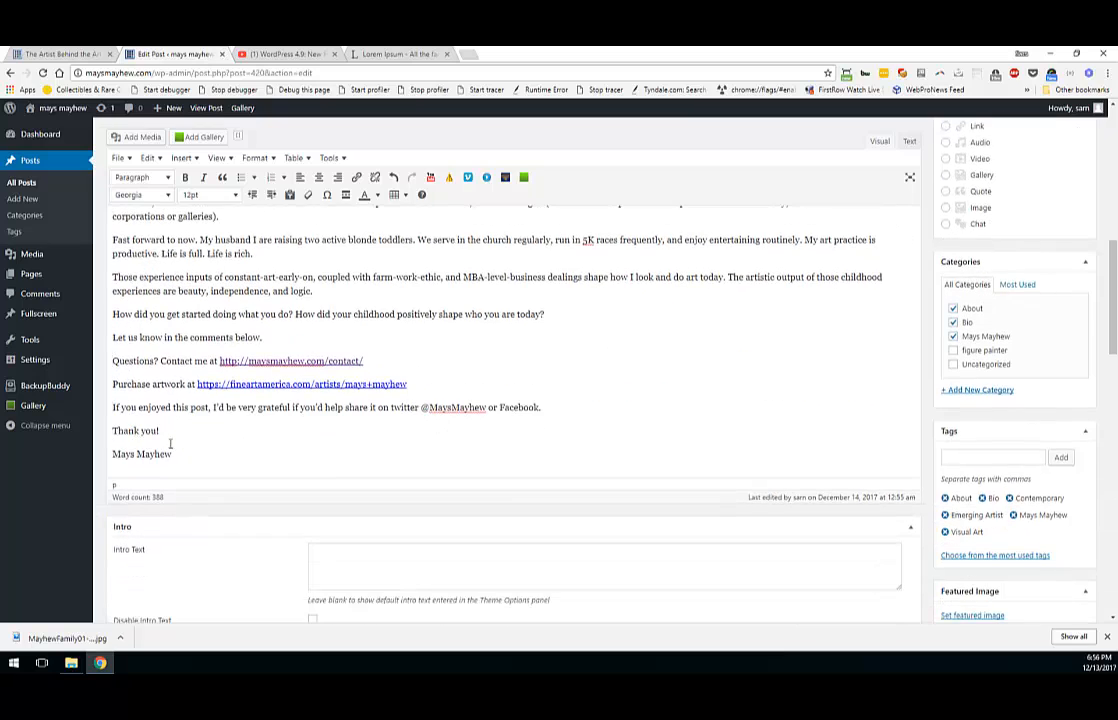
Step: Place the artist's signature directly under "Thank you!" with a single line break and update the post
click(112, 454)
key(BackSpace)
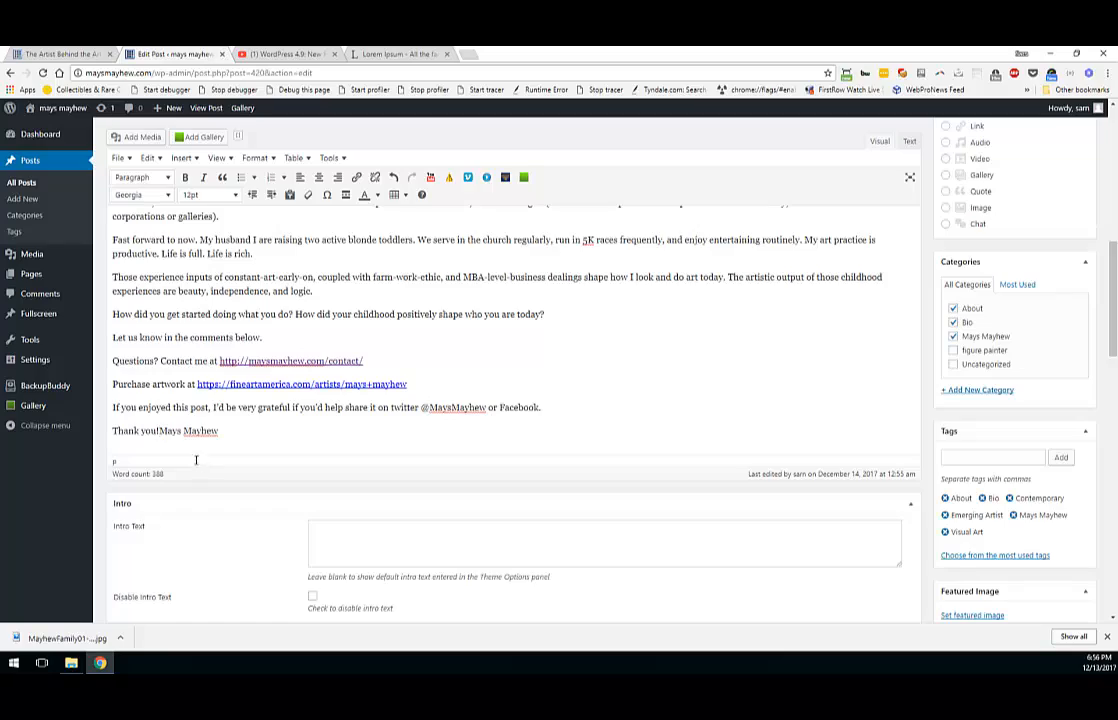
key(shift+Return)
scroll(751, 282, up, 3)
scroll(753, 282, up, 2)
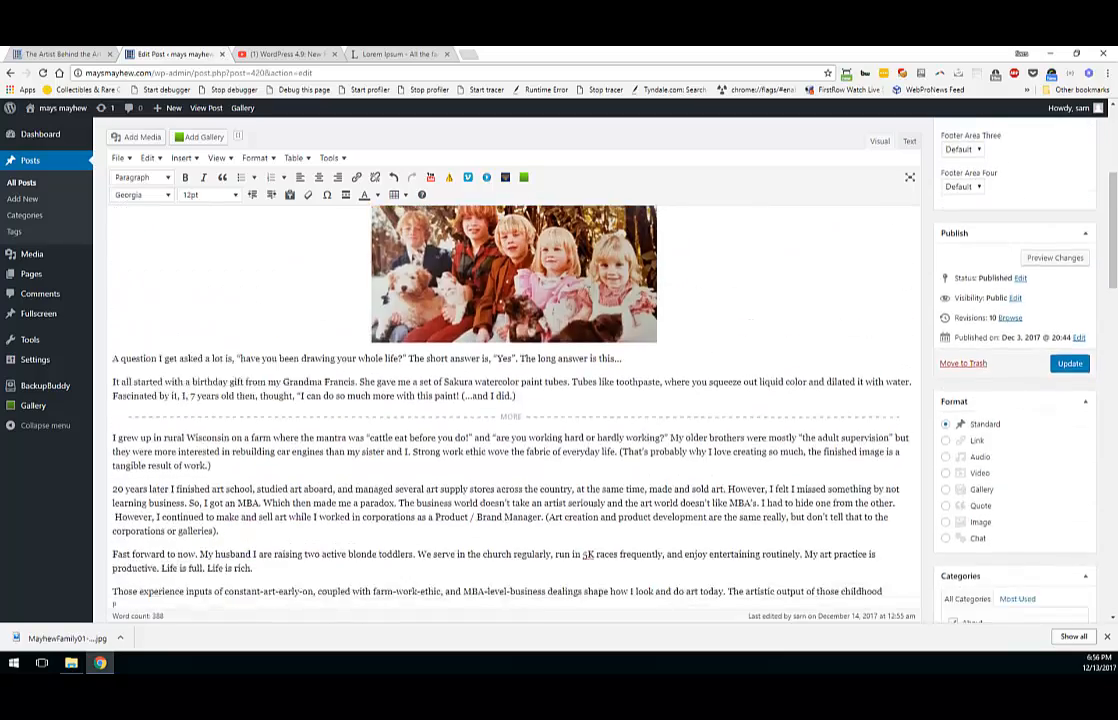
scroll(514, 302, down, 7)
scroll(530, 292, up, 5)
scroll(557, 268, up, 3)
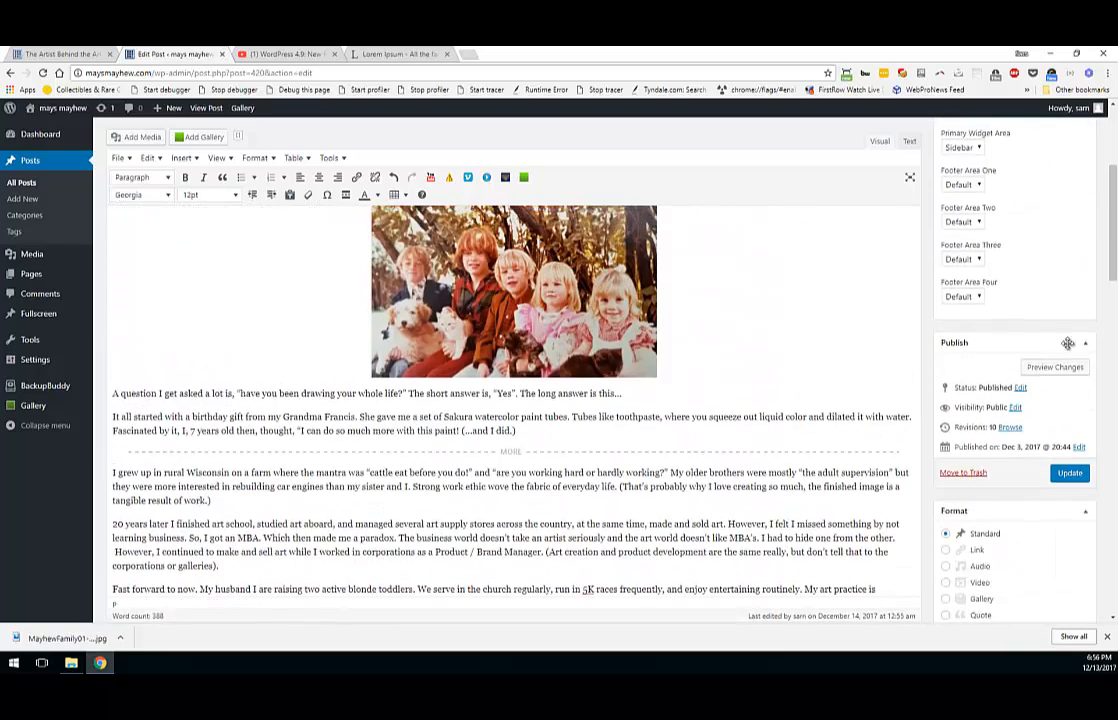
click(1068, 472)
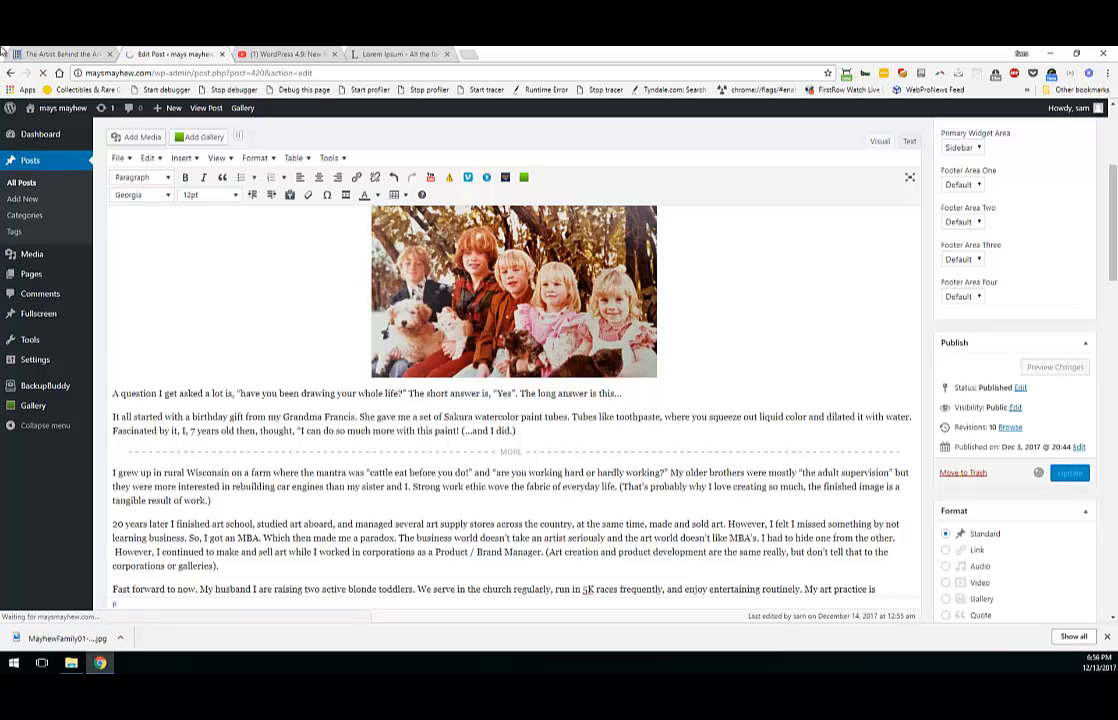
Step: Return from the published post to its category archive and check the post's excerpt with the centered photo
click(76, 52)
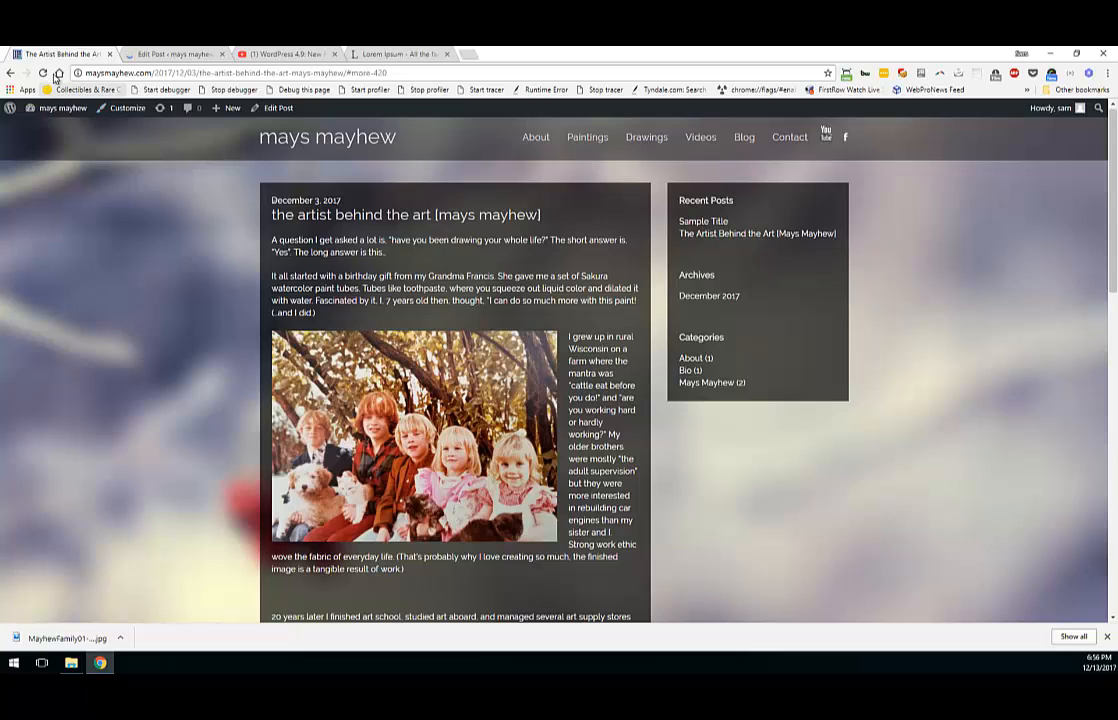
scroll(185, 228, down, 2)
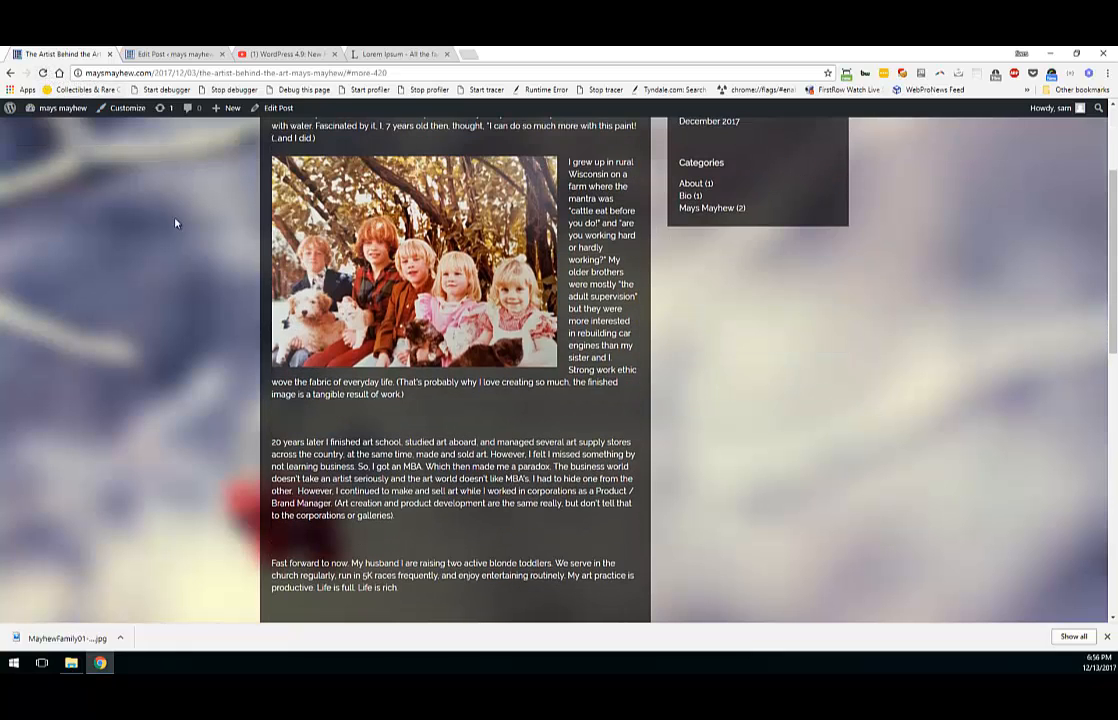
key(alt+Left)
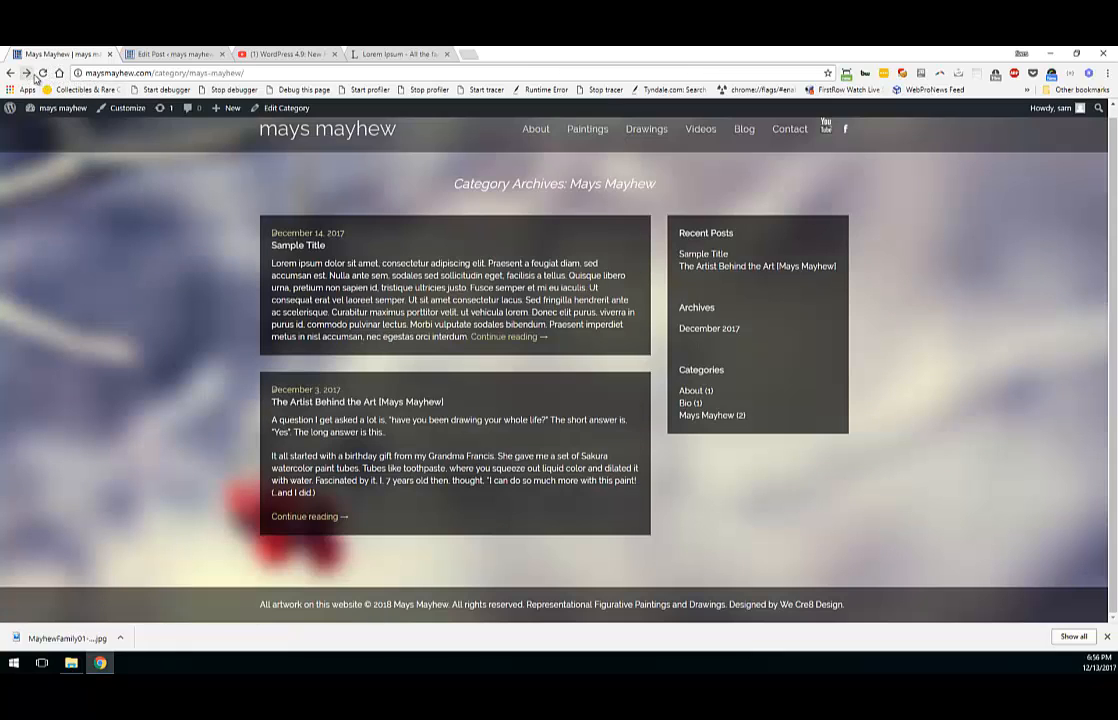
click(27, 73)
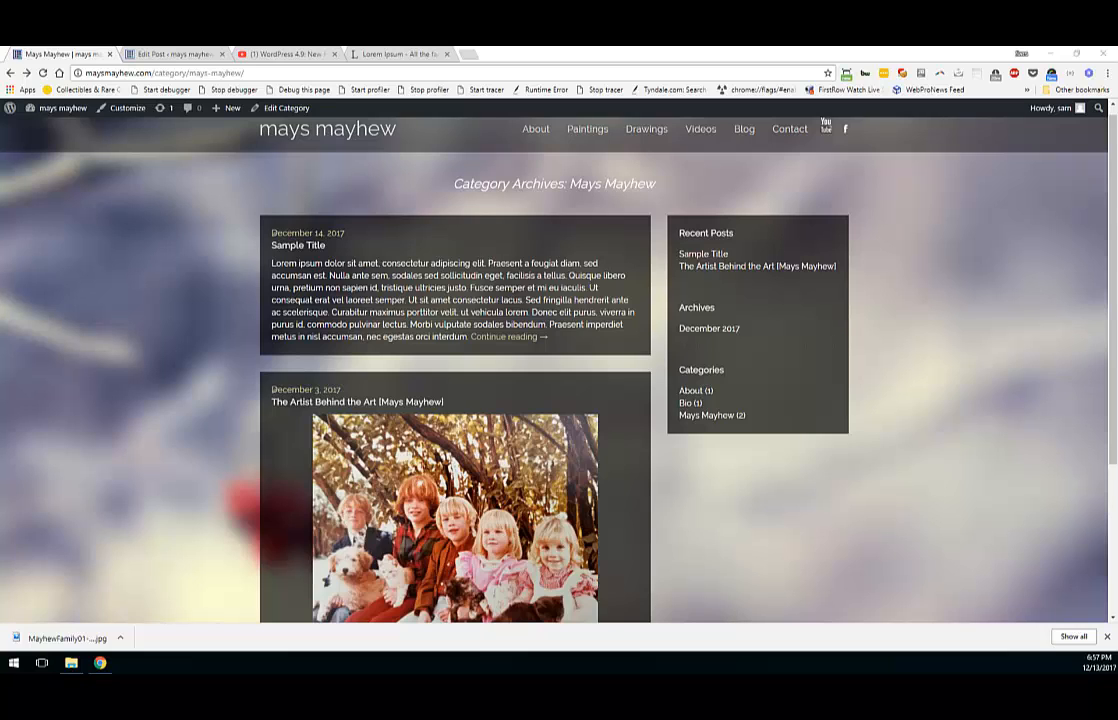
Step: Open the "Sample Title" post for editing from the list of all posts
click(136, 51)
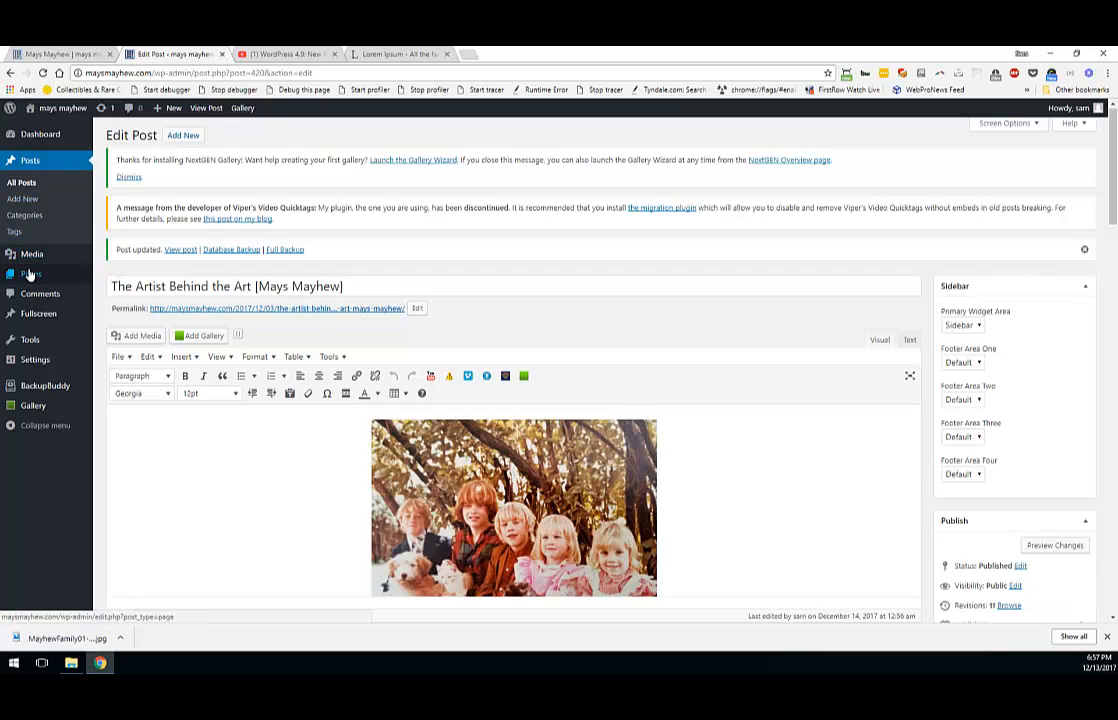
mouse_move(29, 280)
click(22, 184)
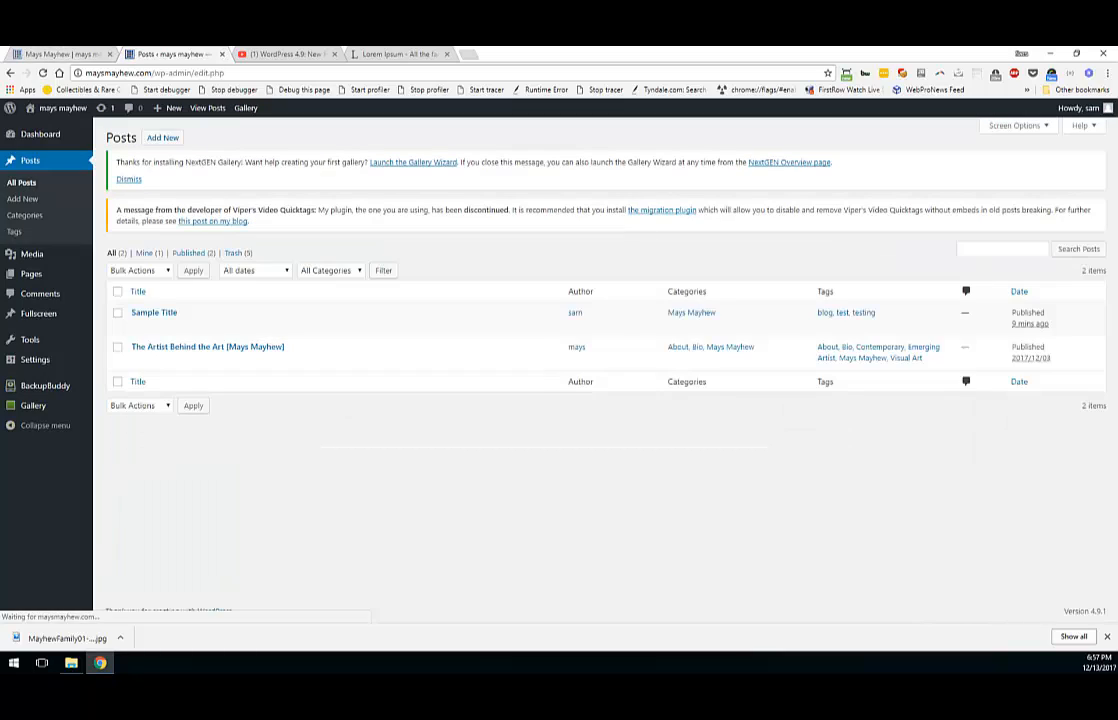
click(139, 326)
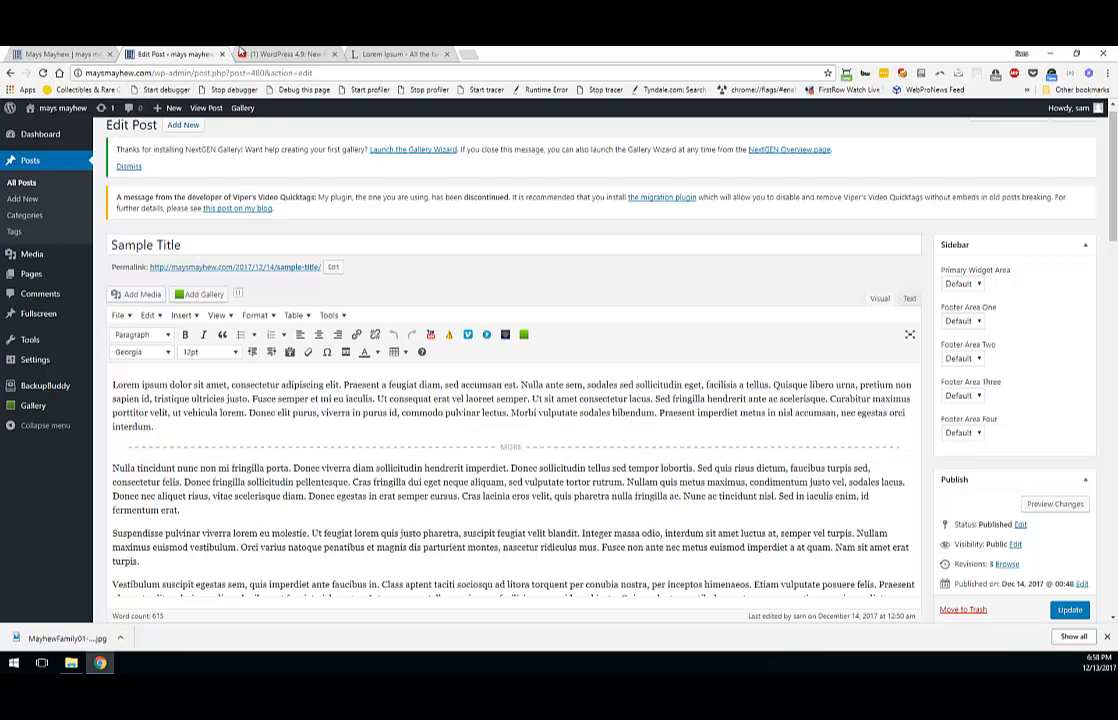
Step: Switch to YouTube and copy the URL of the "WordPress 4.9: New Features Highlight Reel" video
click(238, 50)
click(230, 74)
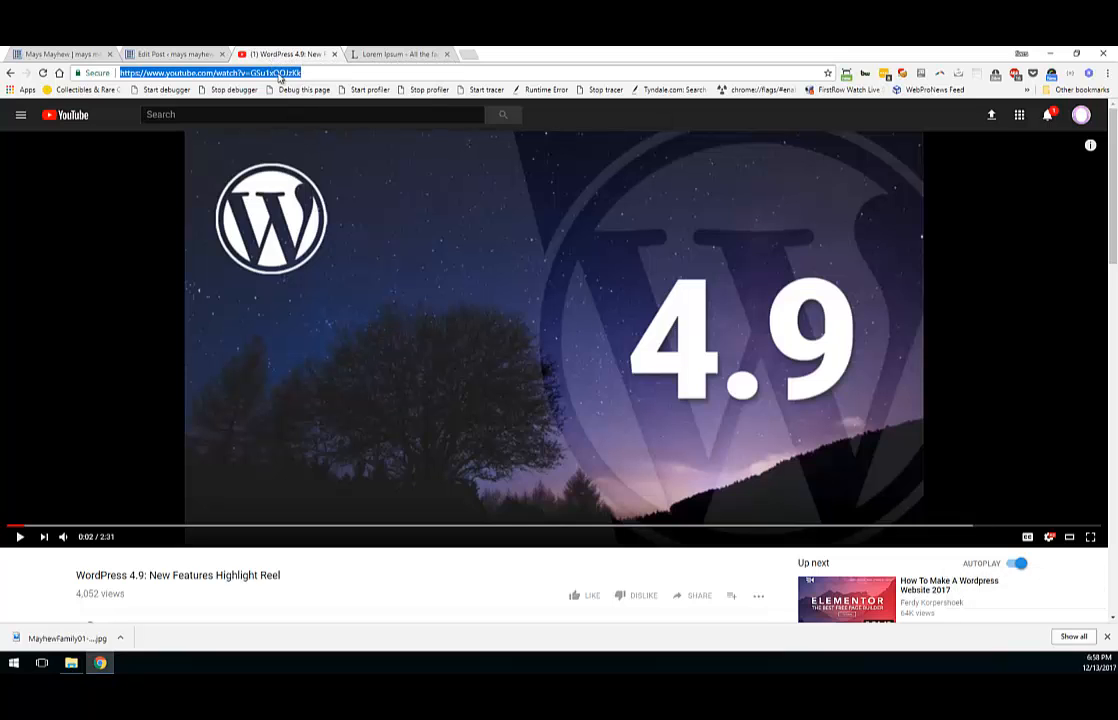
click(146, 54)
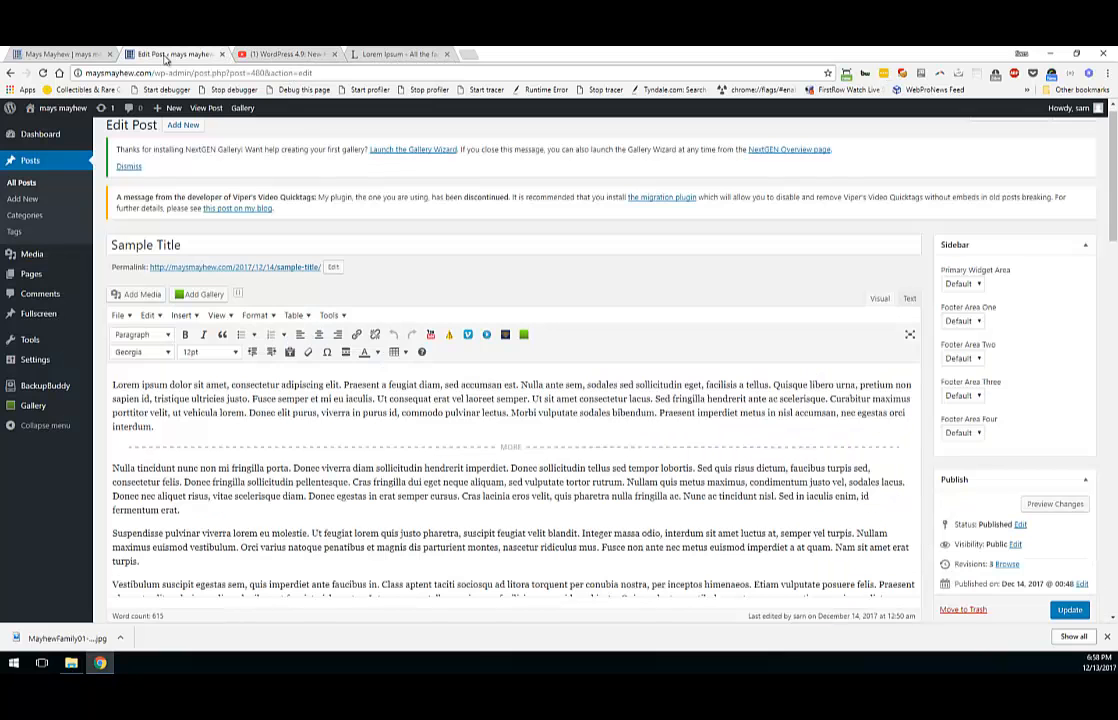
click(252, 55)
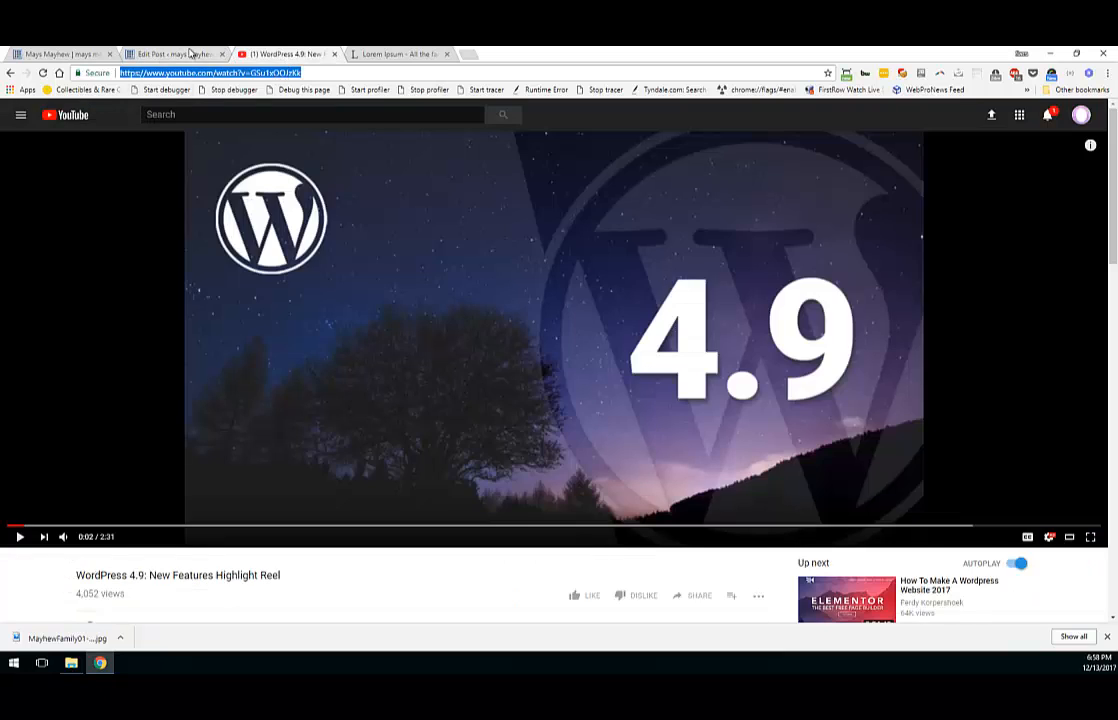
Step: Embed the copied YouTube video on its own line below the "Suspendisse pulvinar" paragraph of the "Sample Title" post
click(167, 53)
scroll(186, 315, down, 5)
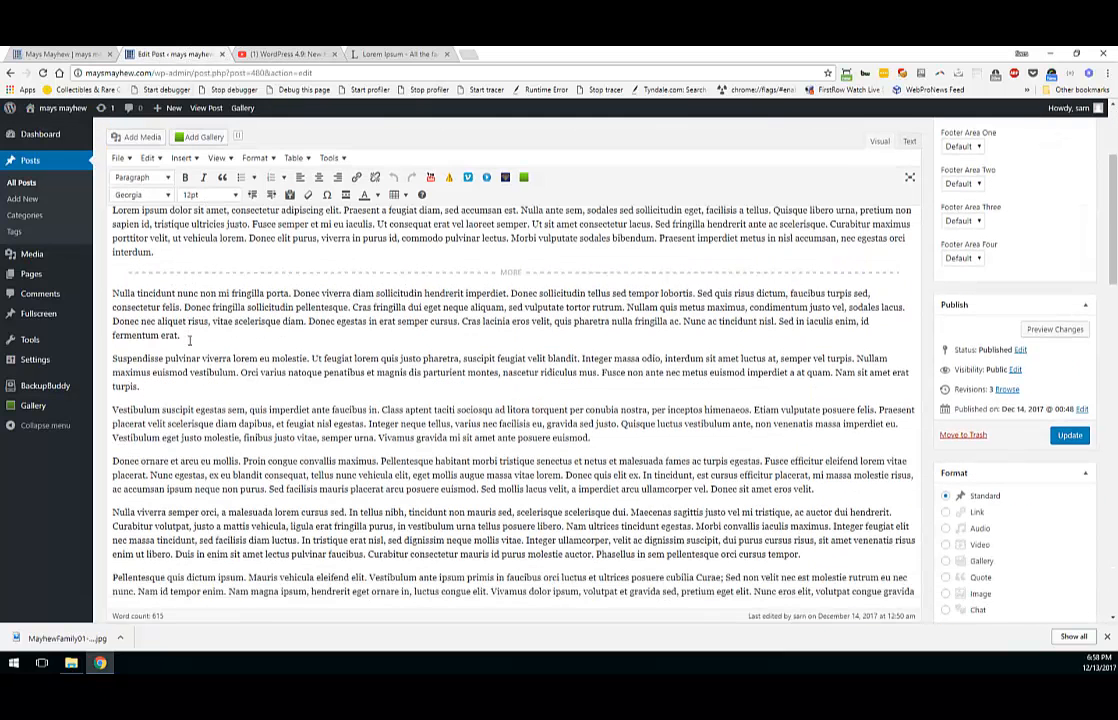
click(205, 333)
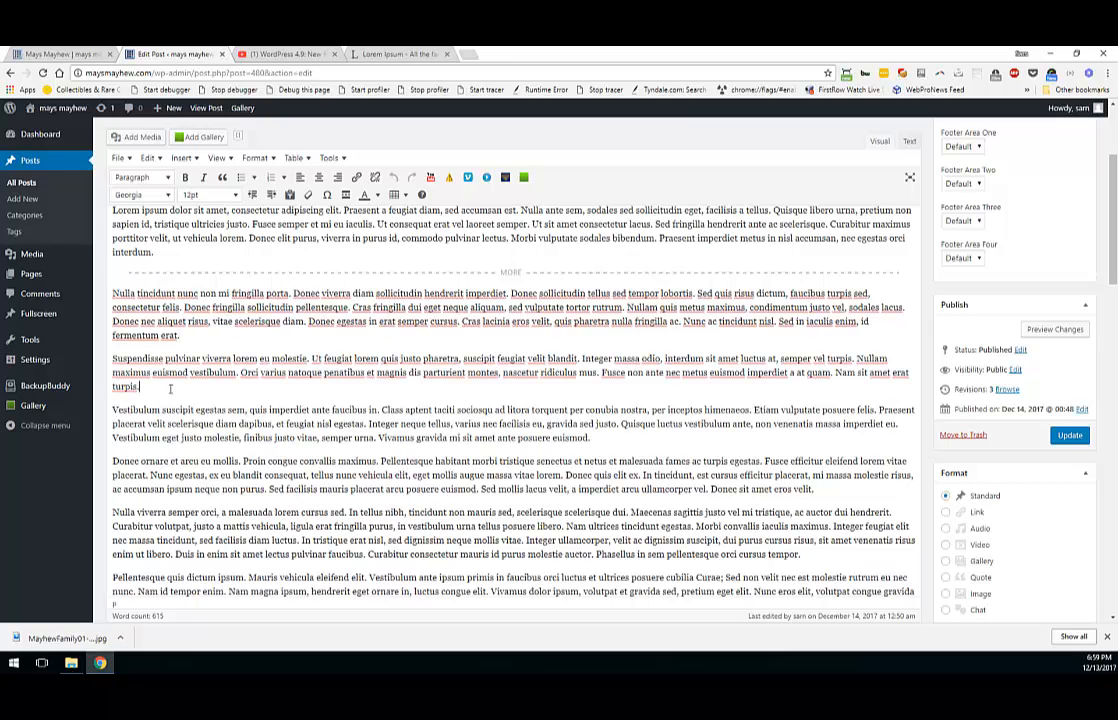
key(Return)
text(https://www.youtube.com/watch?v=GSu1xOOJzKk)
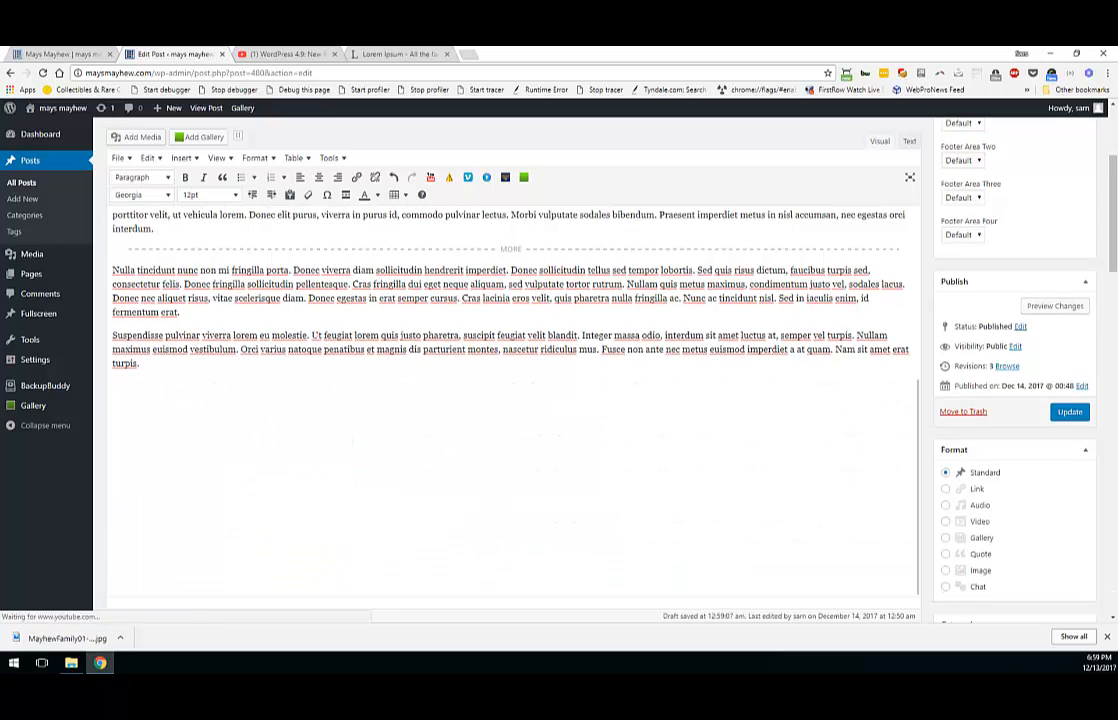
scroll(330, 385, down, 2)
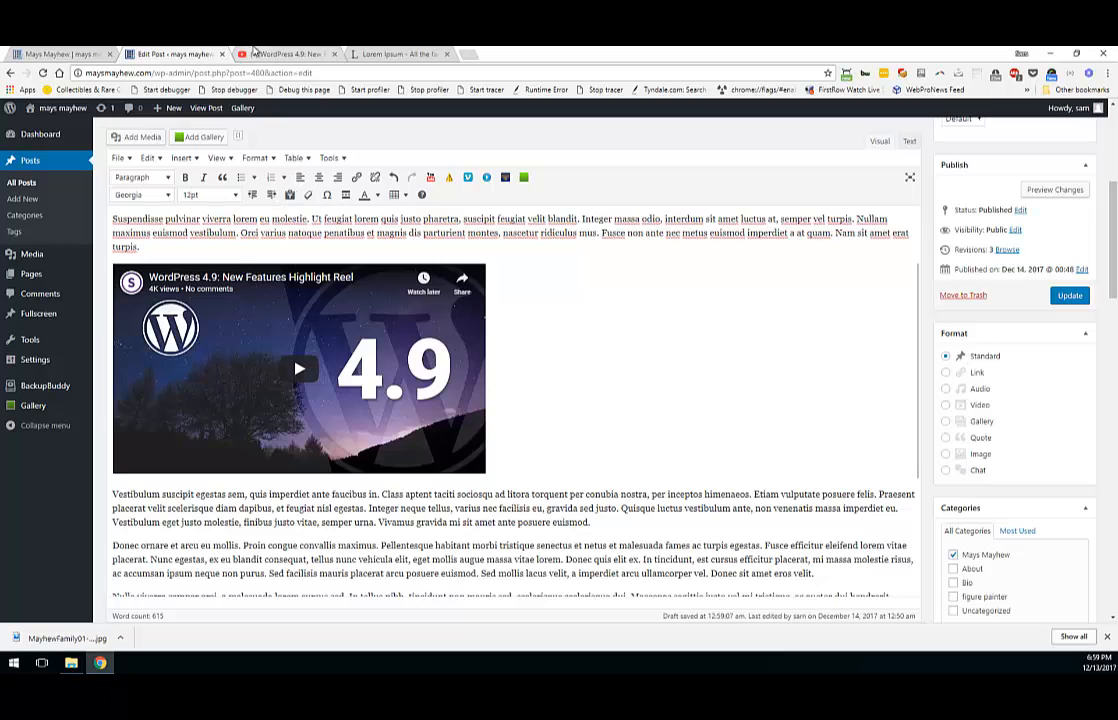
Step: Open the suggested "WordPress 4.9 ... a developers UPGRADE?" video on YouTube, pause it and copy its URL
click(265, 54)
scroll(676, 511, down, 2)
scroll(676, 511, down, 3)
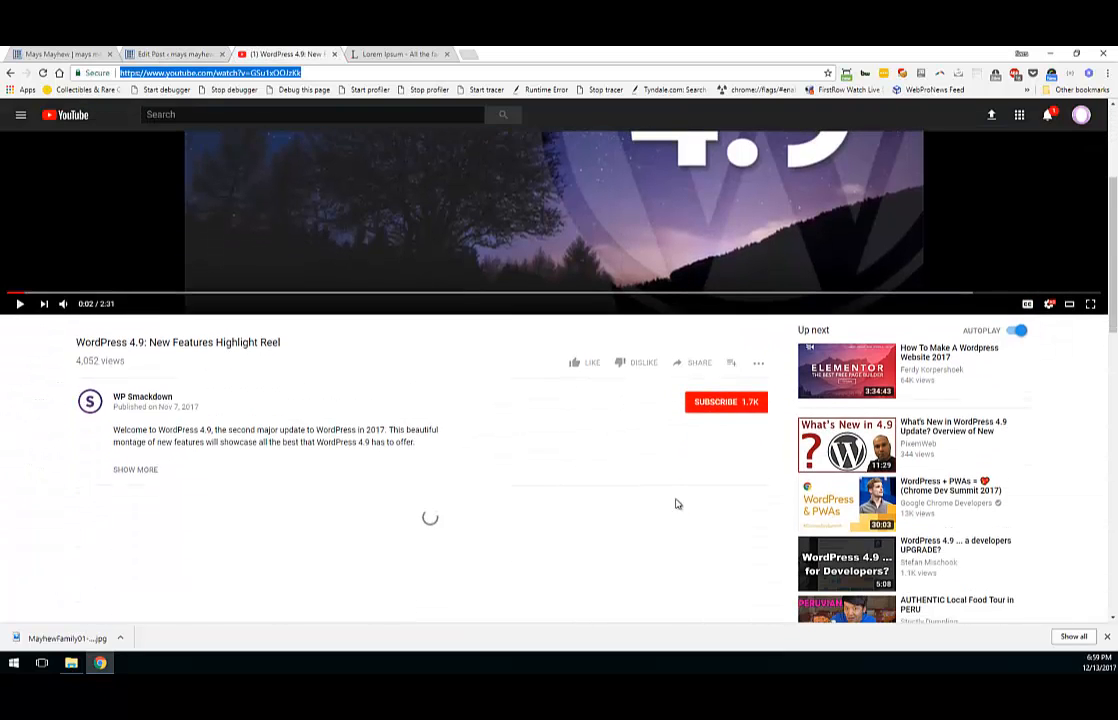
click(846, 392)
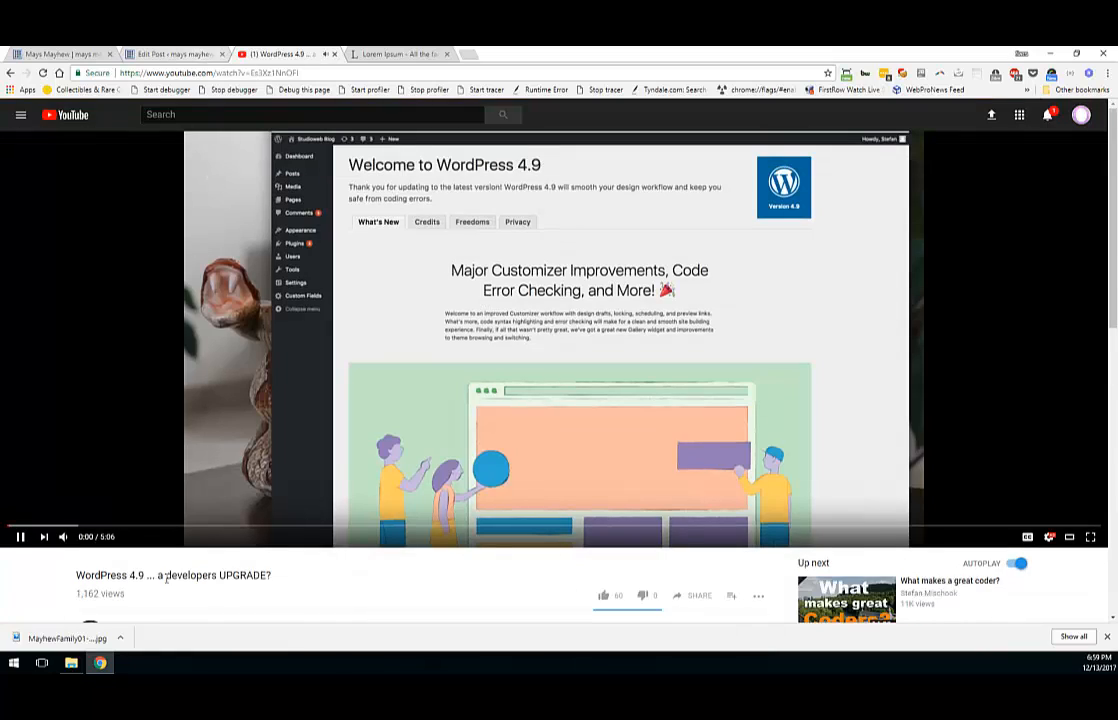
click(20, 538)
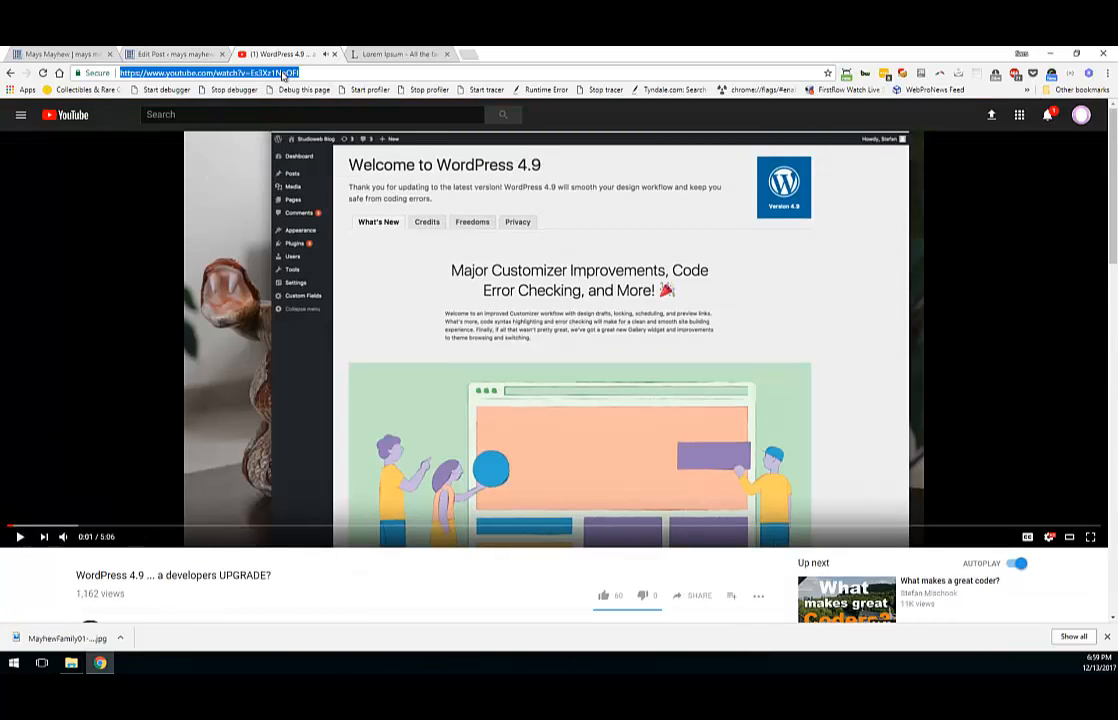
Step: Embed the developers UPGRADE video below the "Vestibulum suscipit" paragraph of the "Sample Title" post and update the post
click(150, 52)
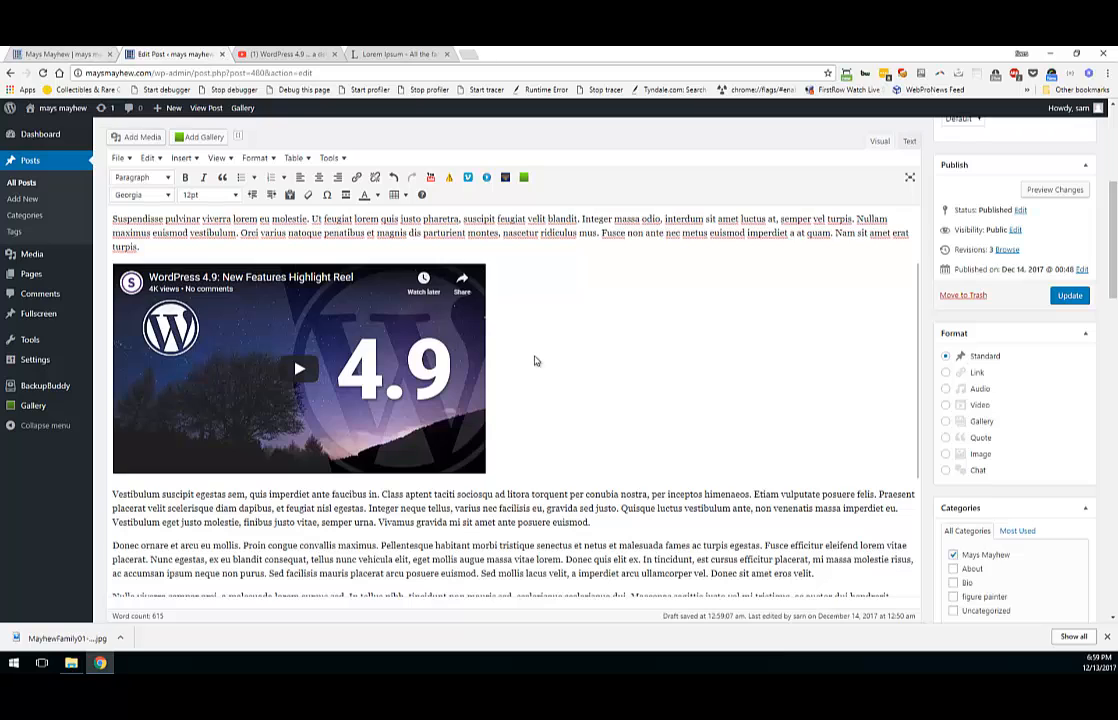
scroll(534, 362, down, 1)
click(630, 405)
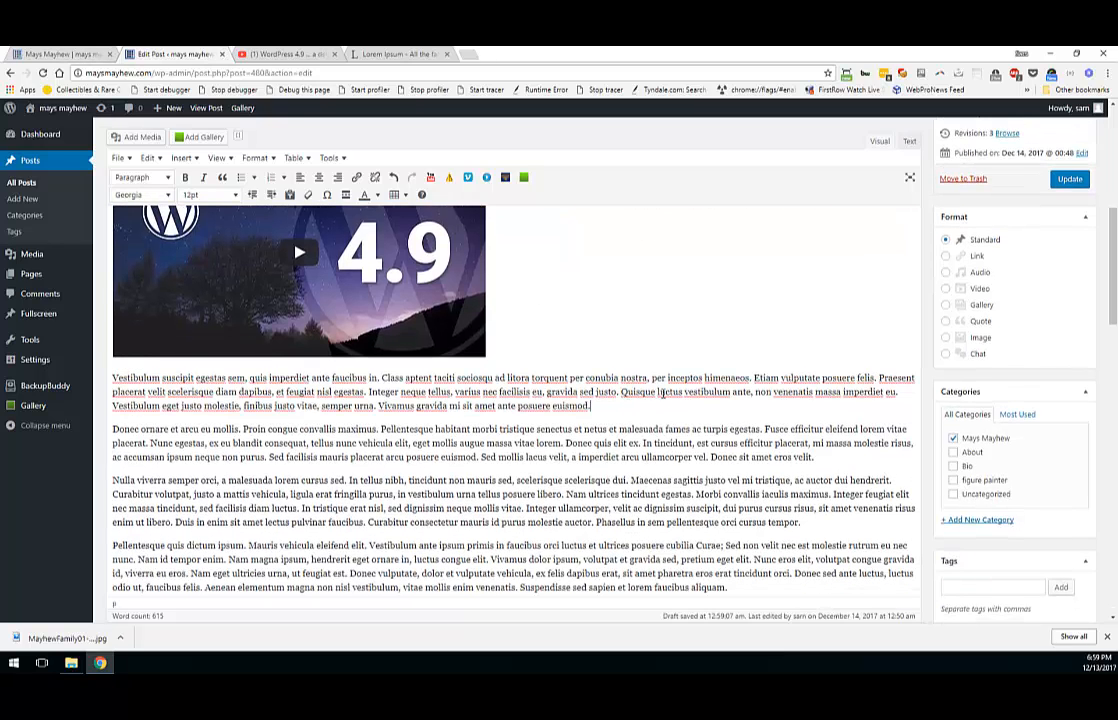
key(Return)
text(https://www.youtube.com/watch?v=Ez3Xz1NnOFI)
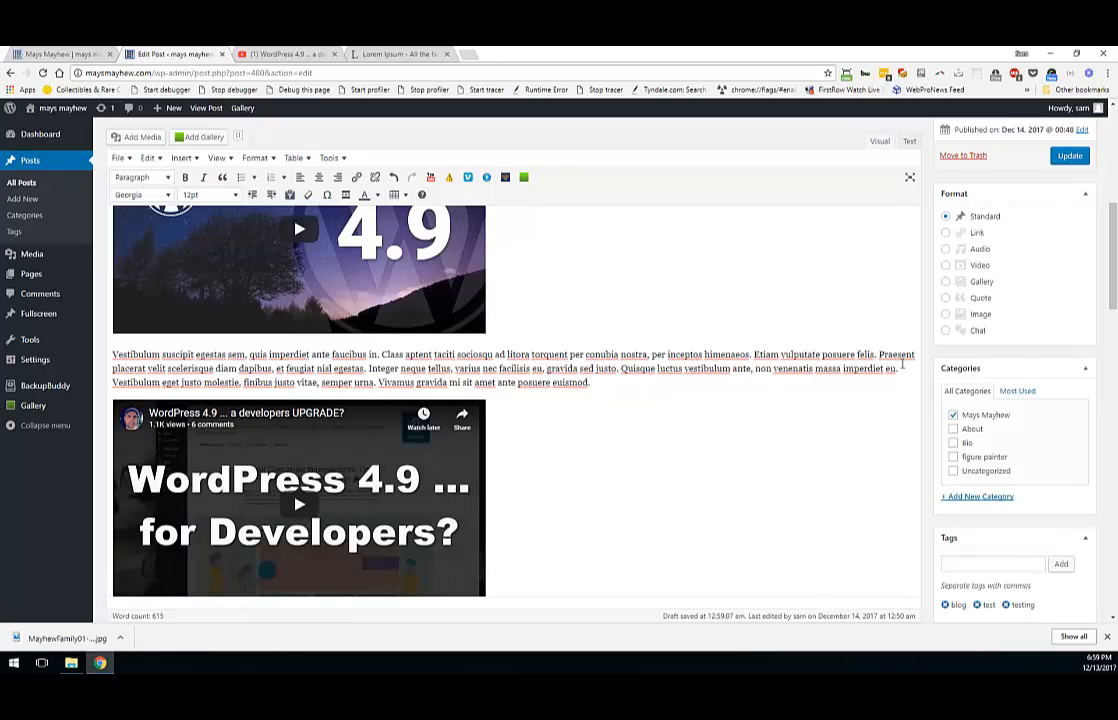
click(1066, 157)
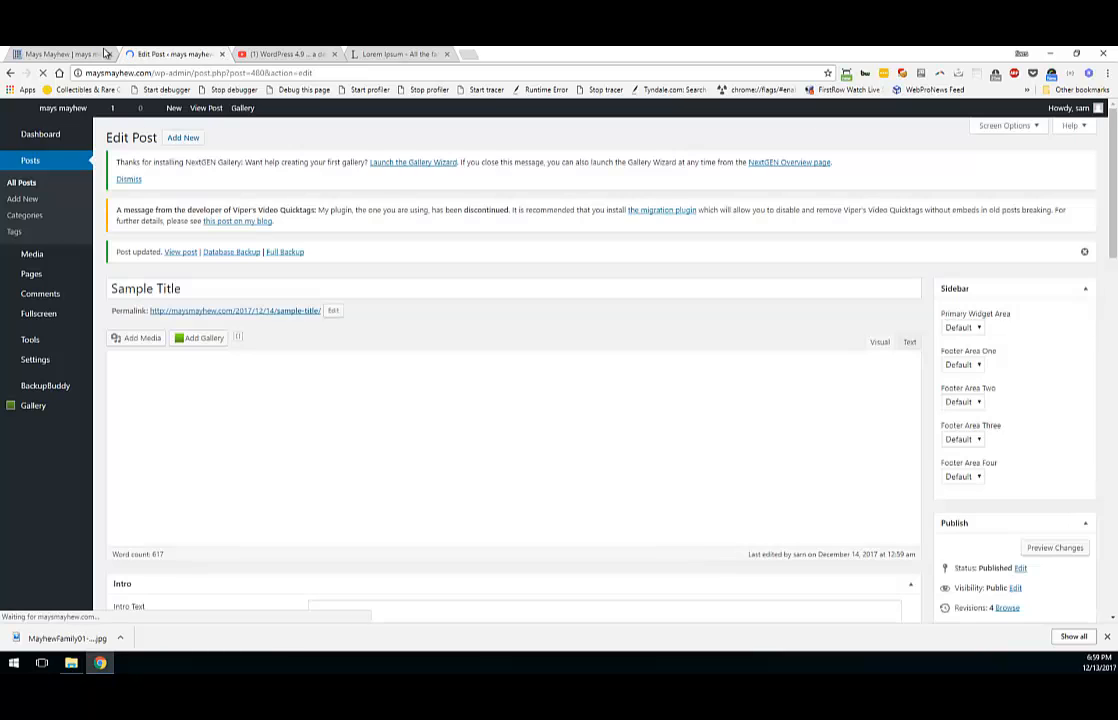
Step: Review the spacing and photo placement in the full "The Artist Behind the Art" post and return to the category archive
click(97, 53)
scroll(334, 343, down, 2)
scroll(334, 342, down, 1)
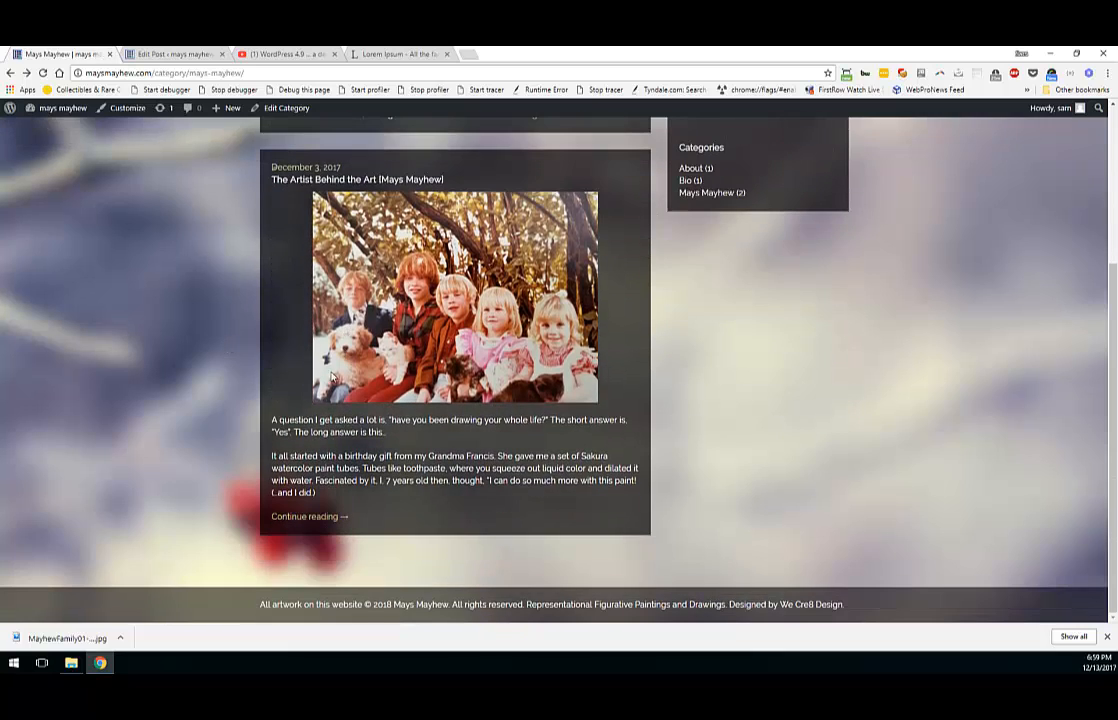
click(305, 518)
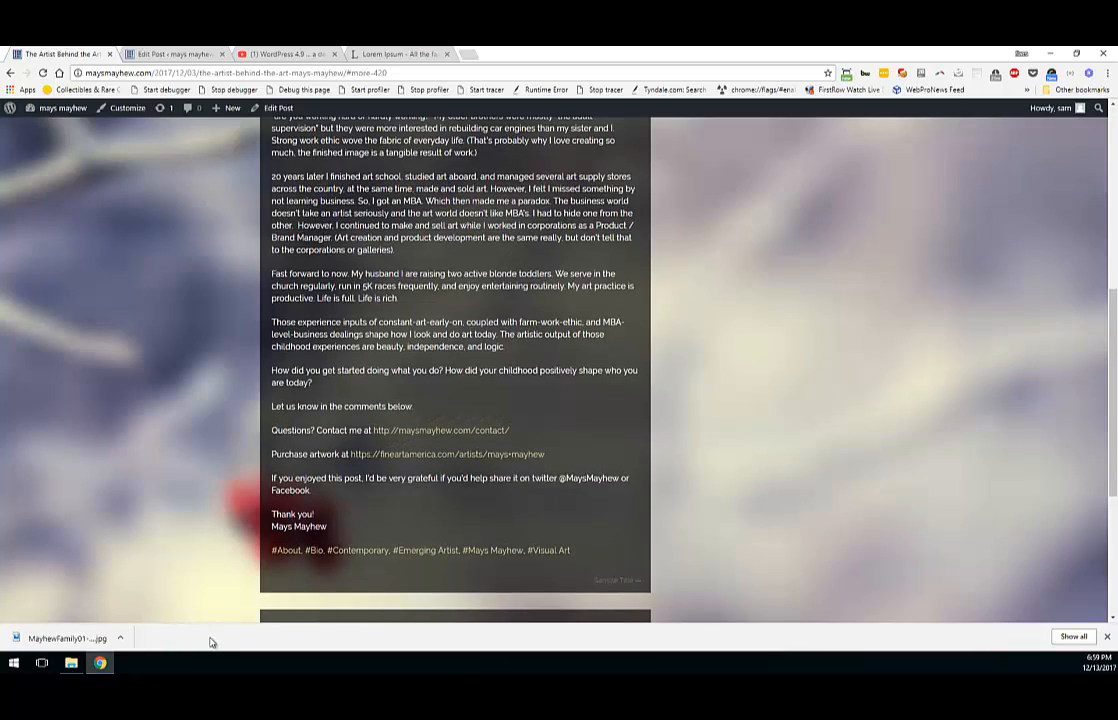
scroll(278, 535, up, 6)
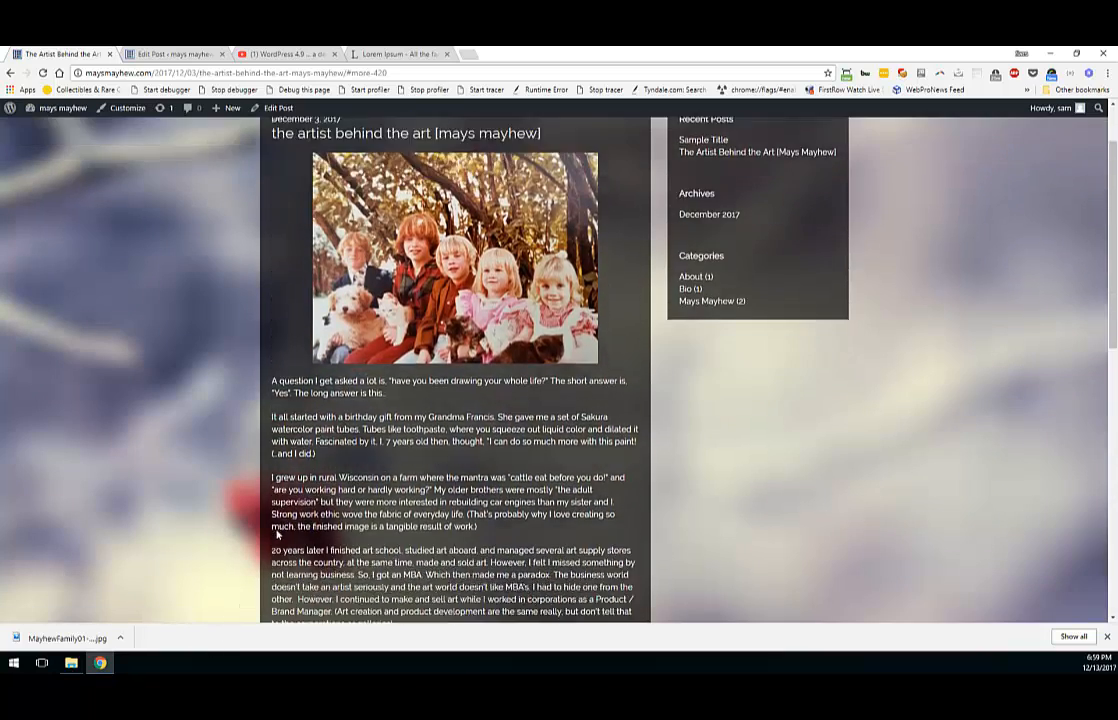
scroll(278, 535, down, 3)
click(45, 73)
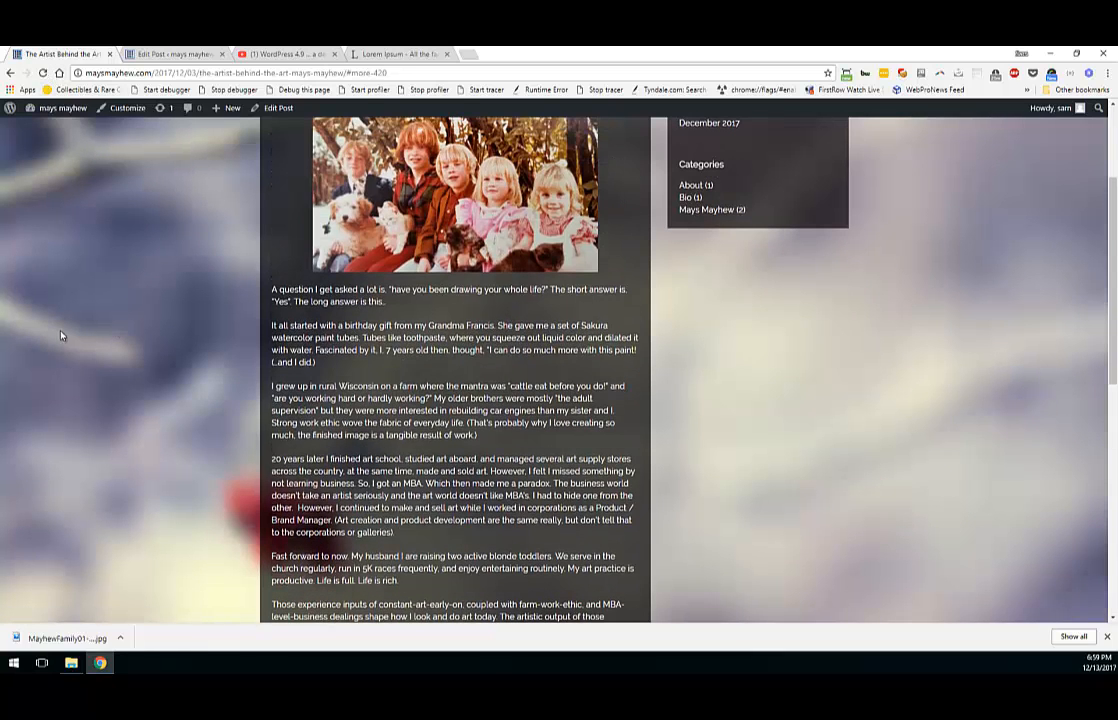
scroll(41, 293, up, 2)
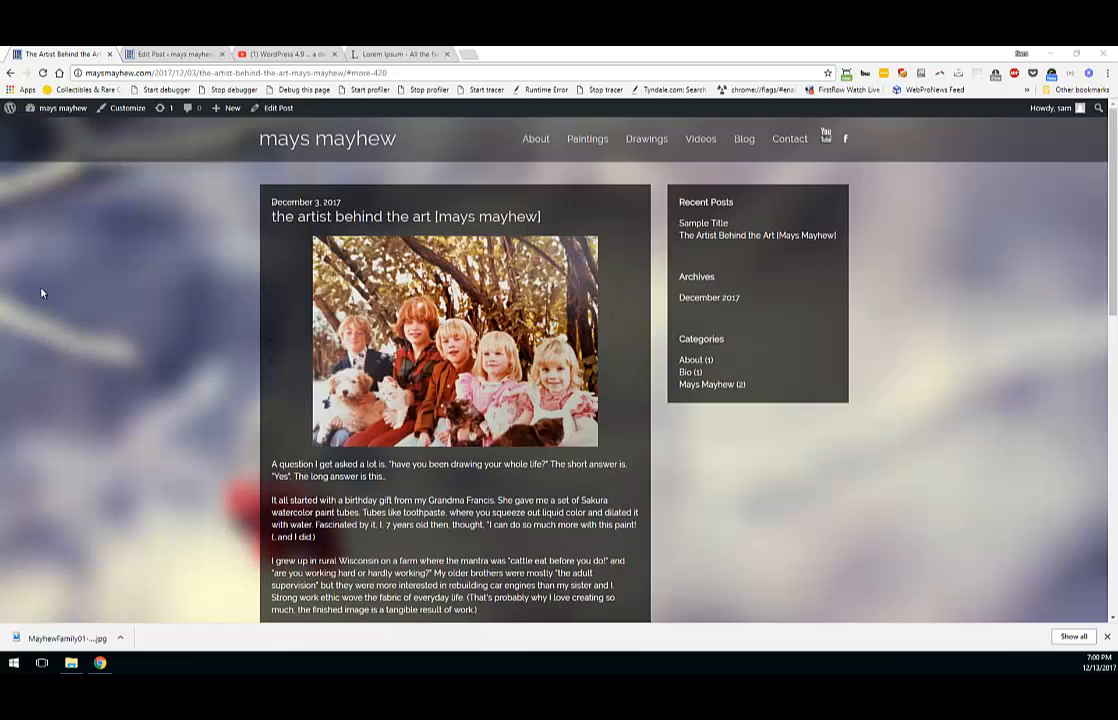
click(244, 247)
key(alt+Left)
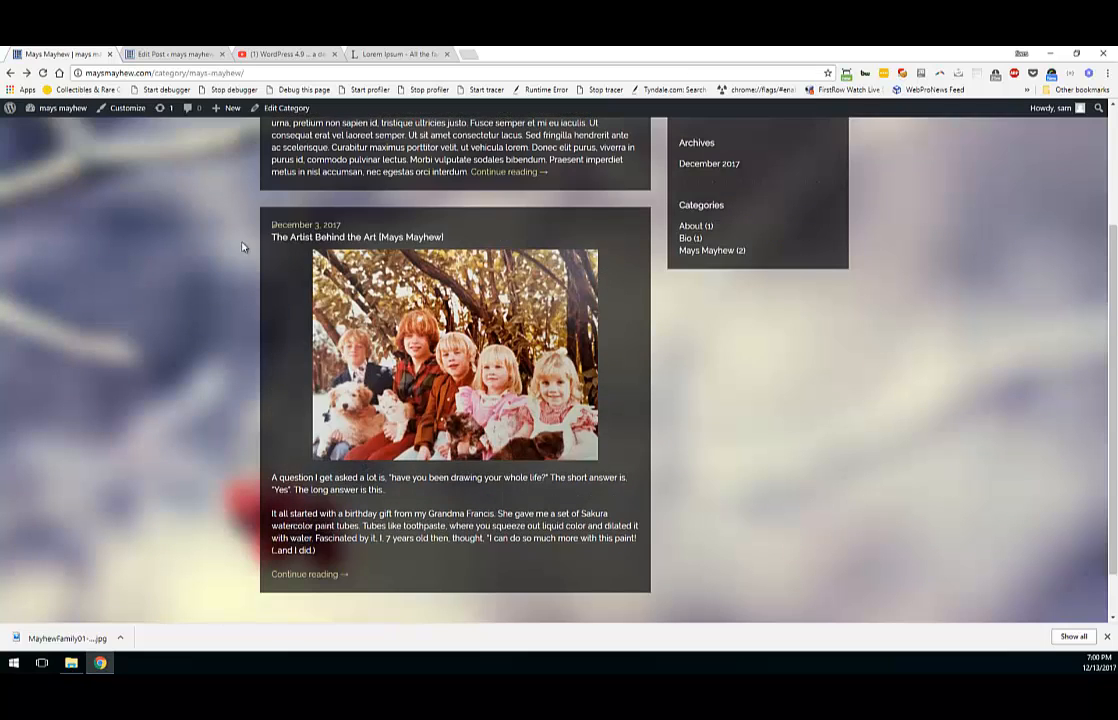
Step: Open the full "Sample Title" post from the category archive and check how both embedded videos display
scroll(244, 248, up, 2)
click(484, 346)
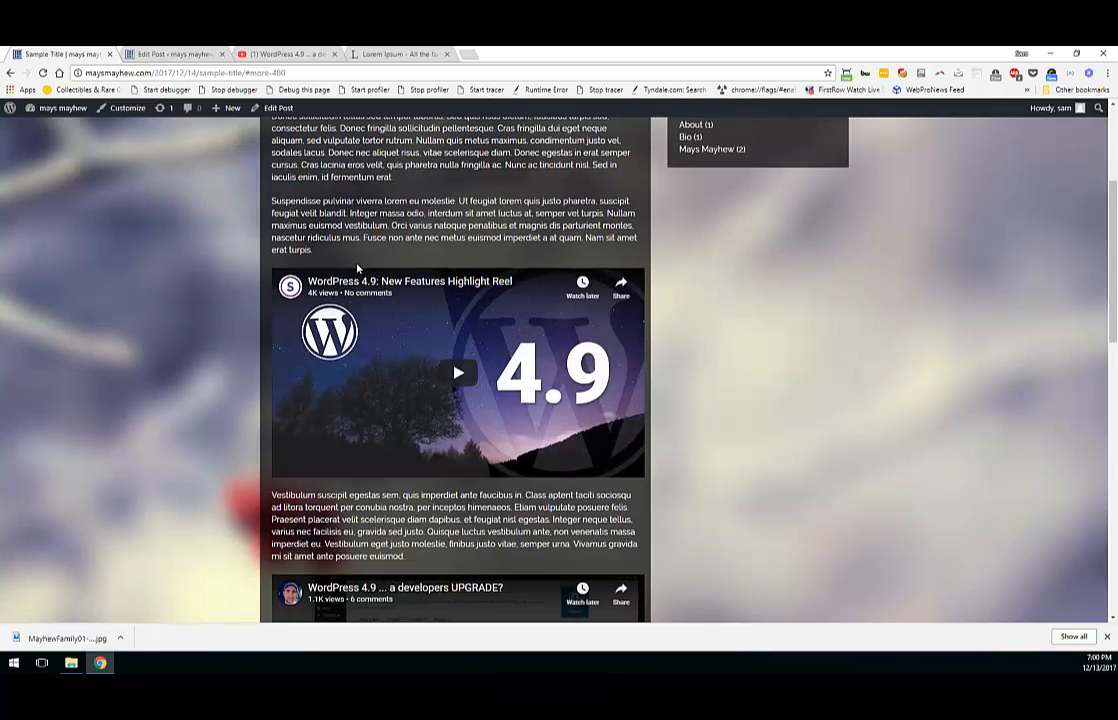
scroll(250, 232, down, 5)
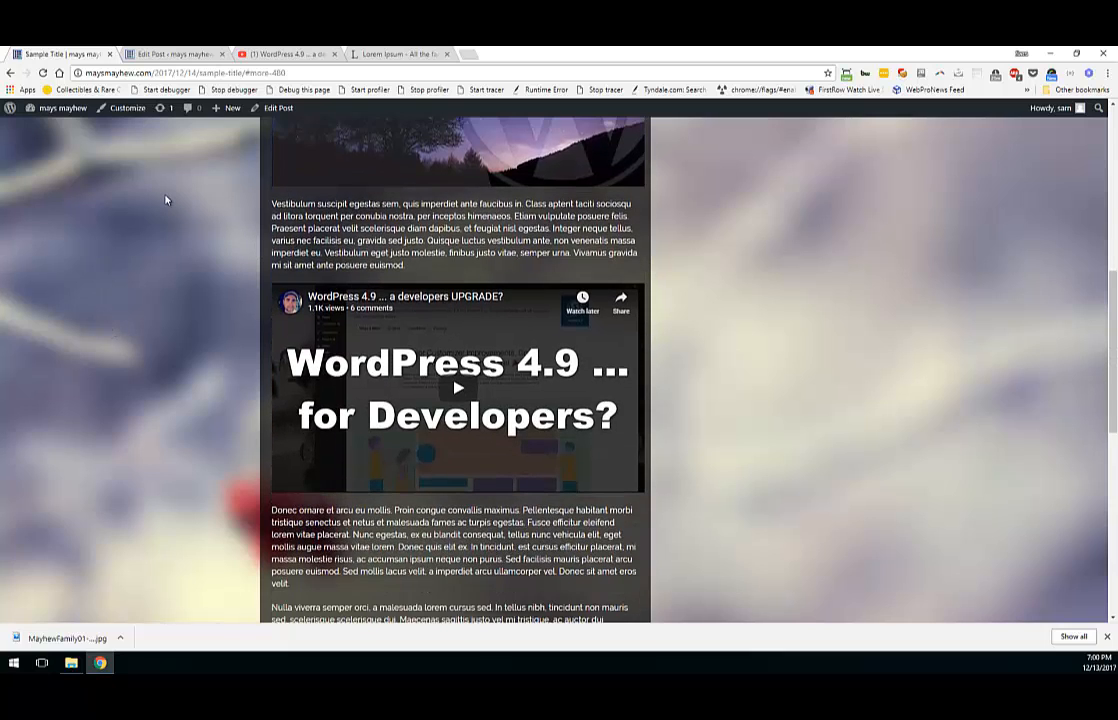
Step: Remove the developers UPGRADE video from the "Sample Title" post in the editor, leaving an empty line below the "Vestibulum suscipit" paragraph
click(128, 52)
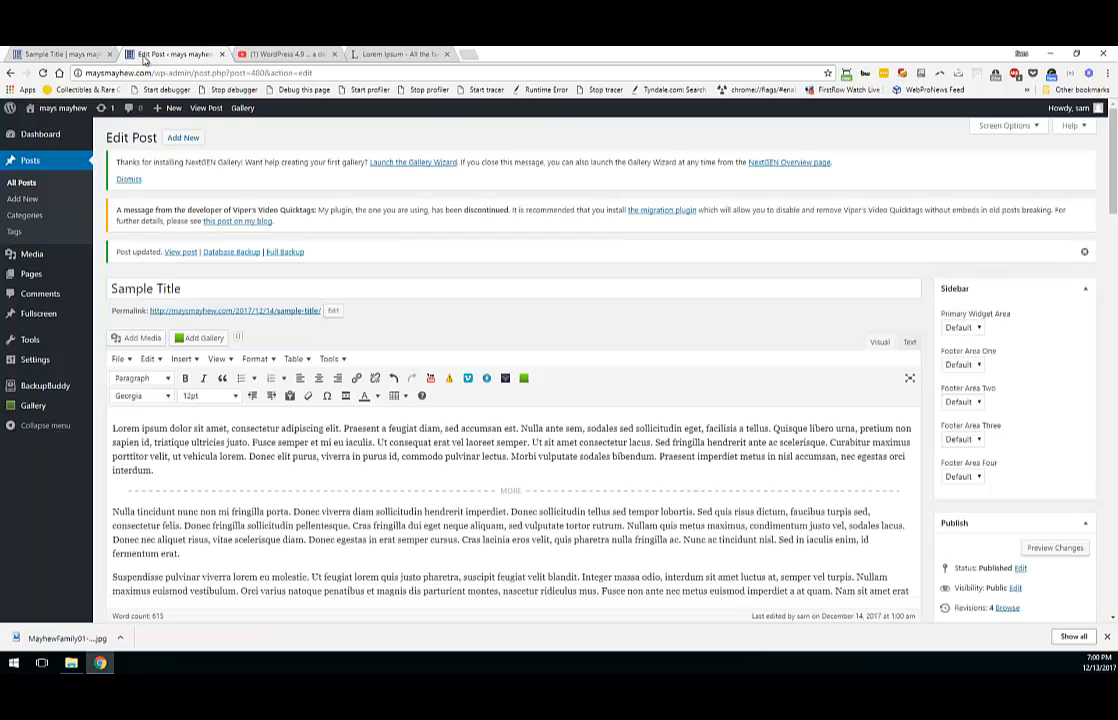
scroll(140, 376, down, 10)
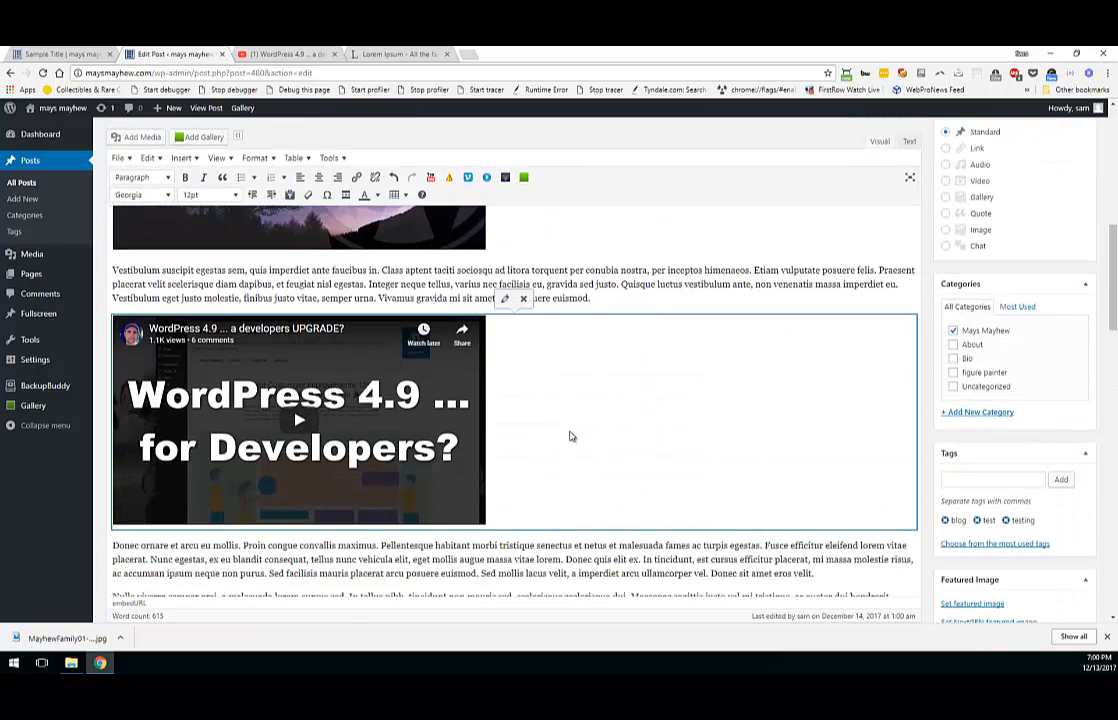
key(BackSpace)
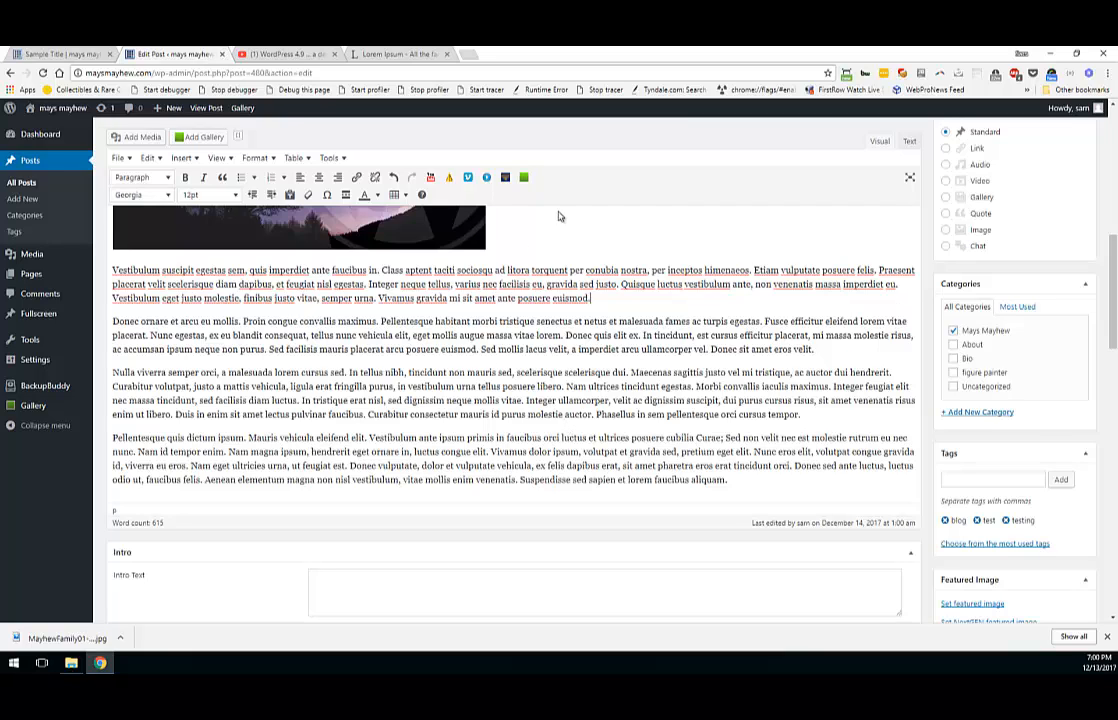
key(Return)
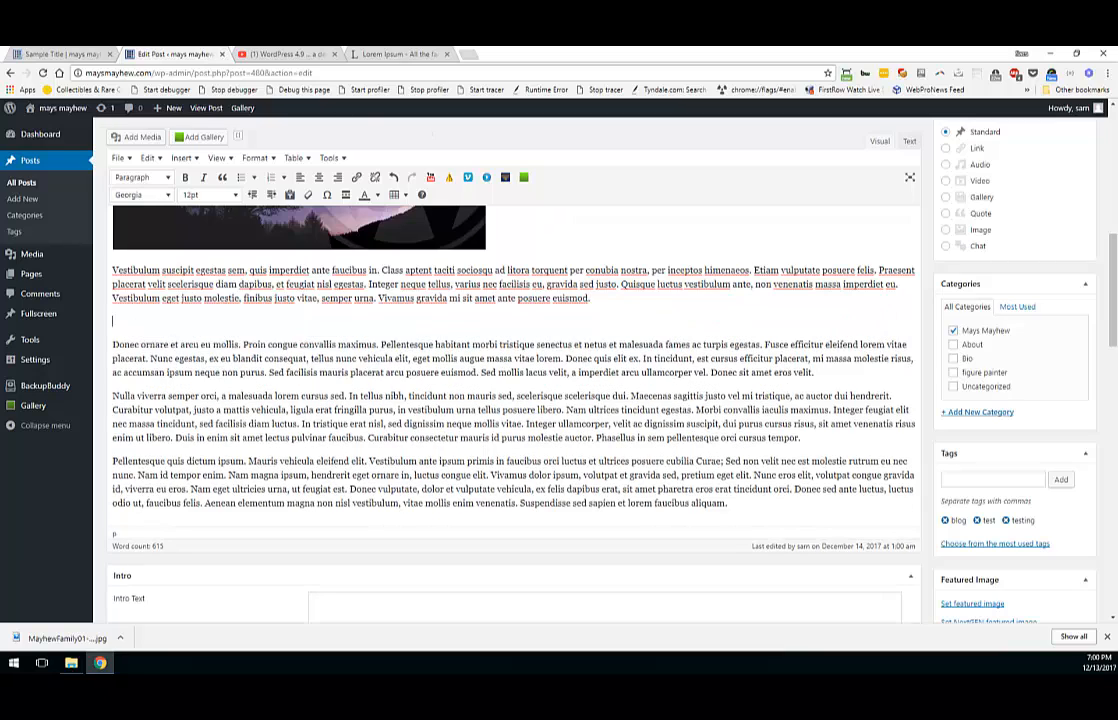
Step: Insert the image 2015.21TwinToesGraphiteOnPaper4x6in1.jpg from the media library at the empty line
click(140, 136)
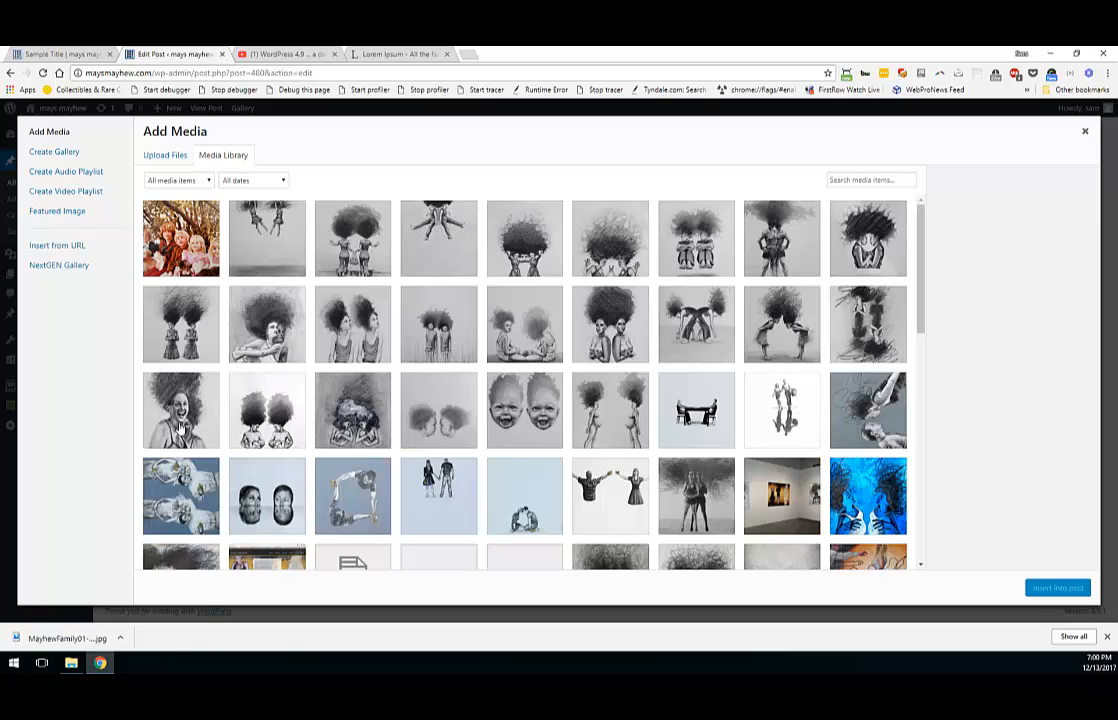
scroll(480, 398, down, 3)
scroll(419, 389, up, 3)
click(690, 225)
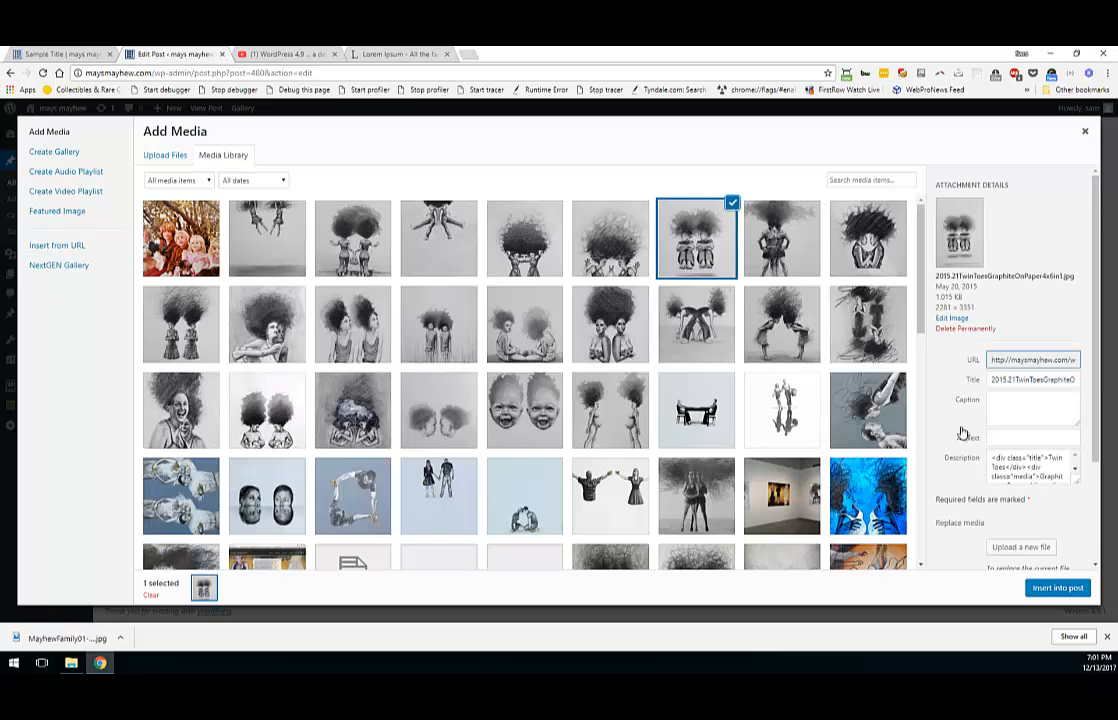
click(1057, 588)
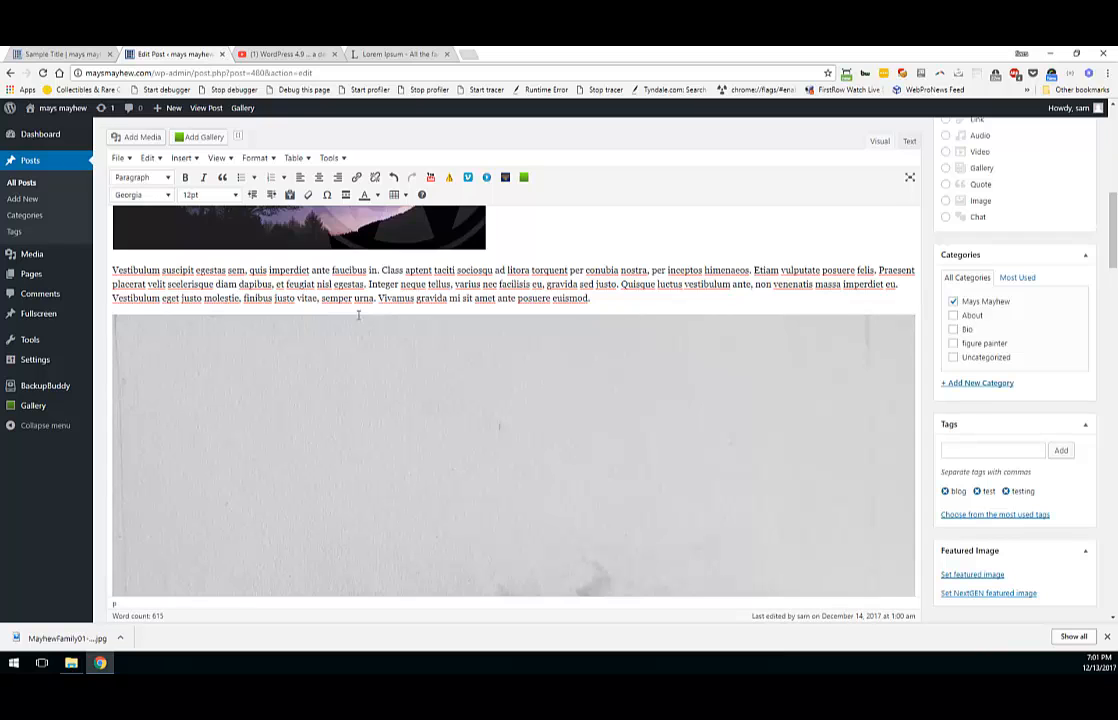
Step: Look over the inserted Twin Toes image and set its display size to Medium – 204 × 300
scroll(370, 257, down, 3)
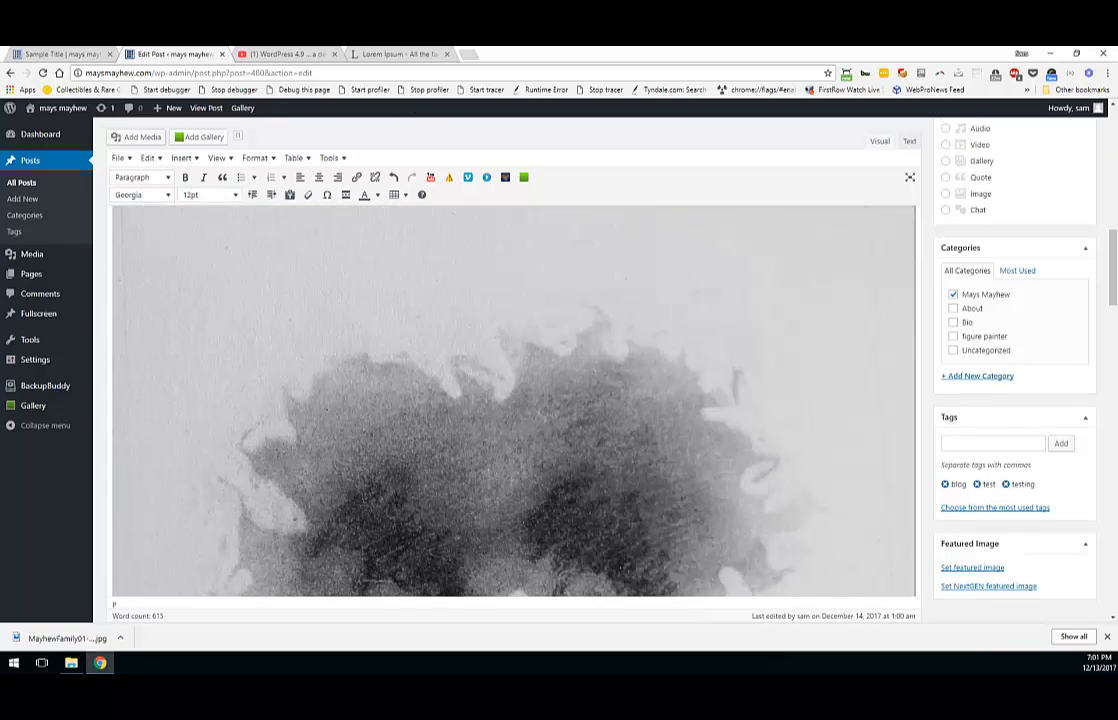
scroll(510, 400, down, 5)
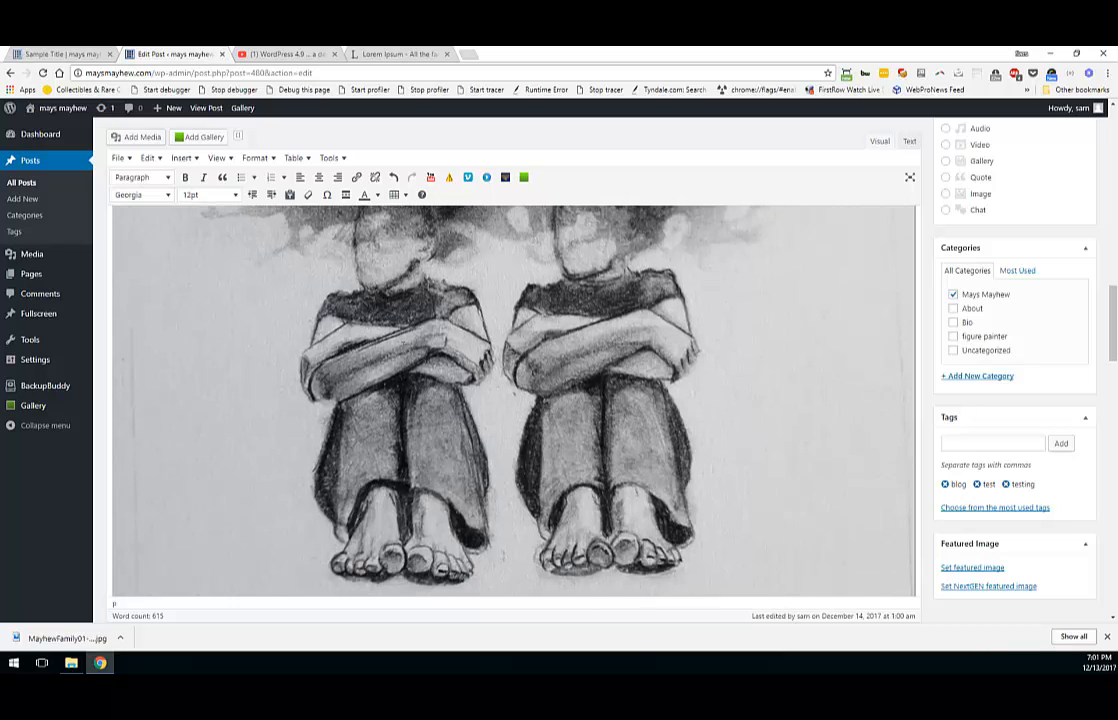
scroll(513, 400, down, 5)
scroll(513, 400, up, 4)
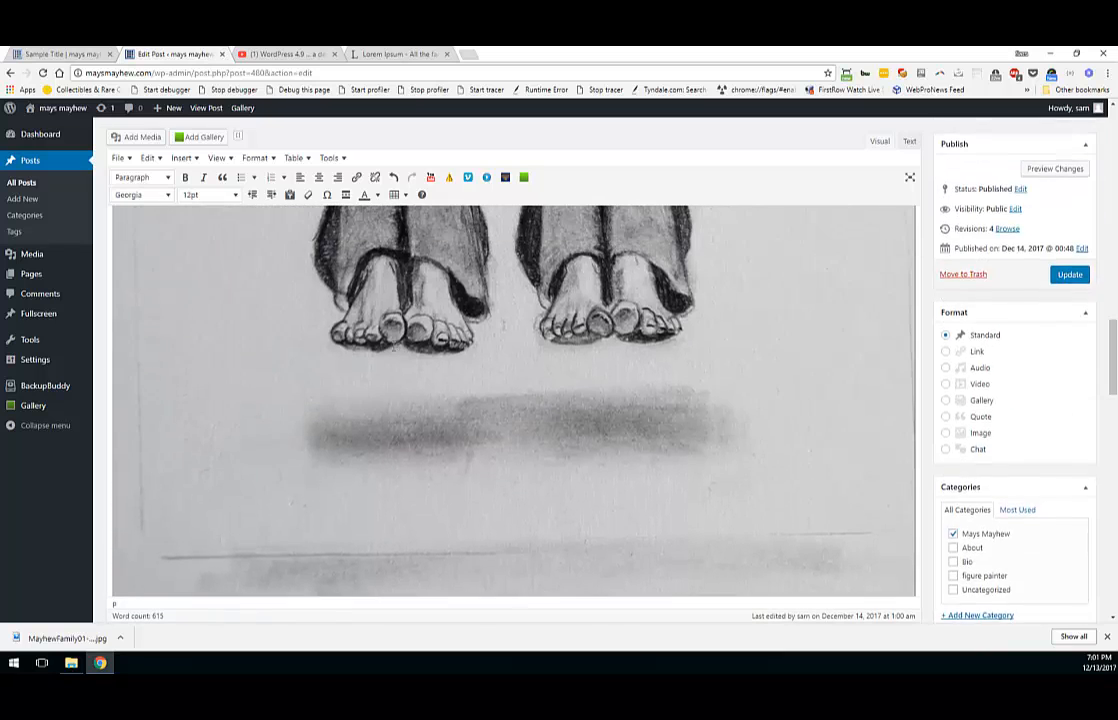
scroll(390, 337, up, 2)
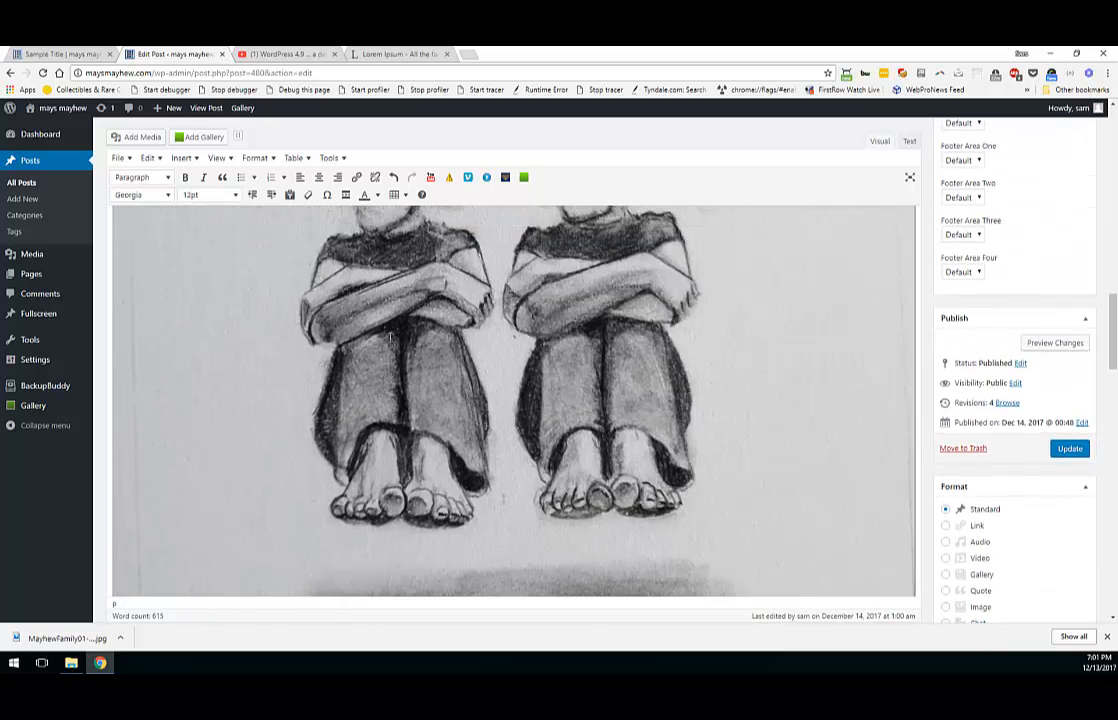
click(401, 356)
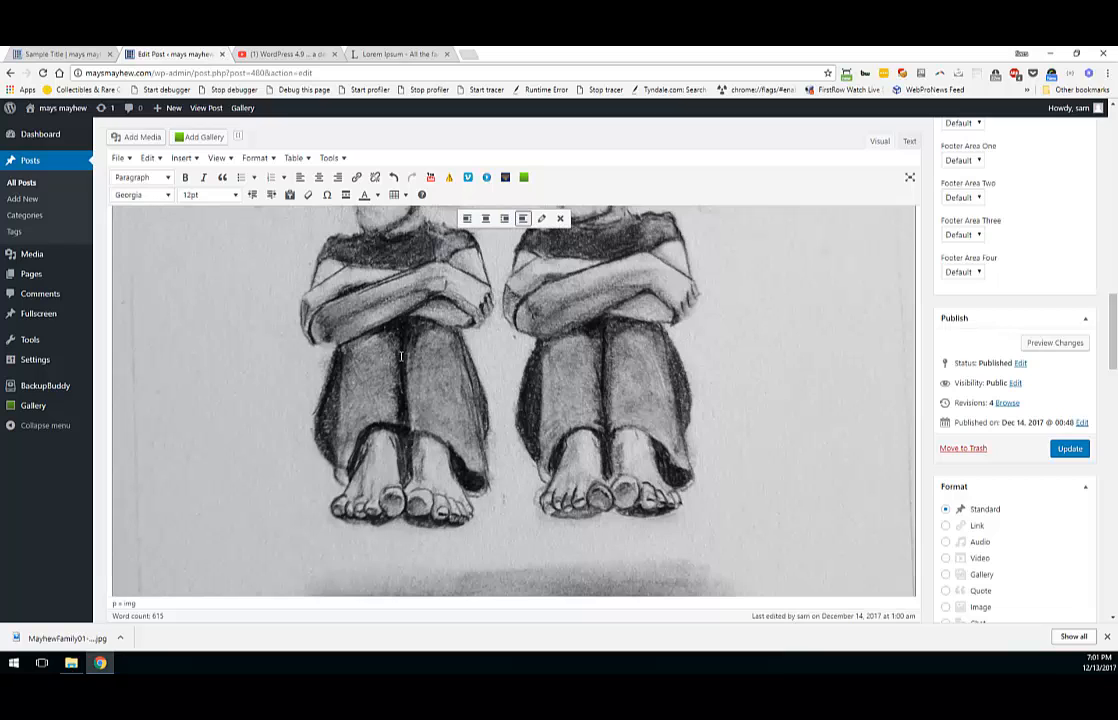
click(541, 219)
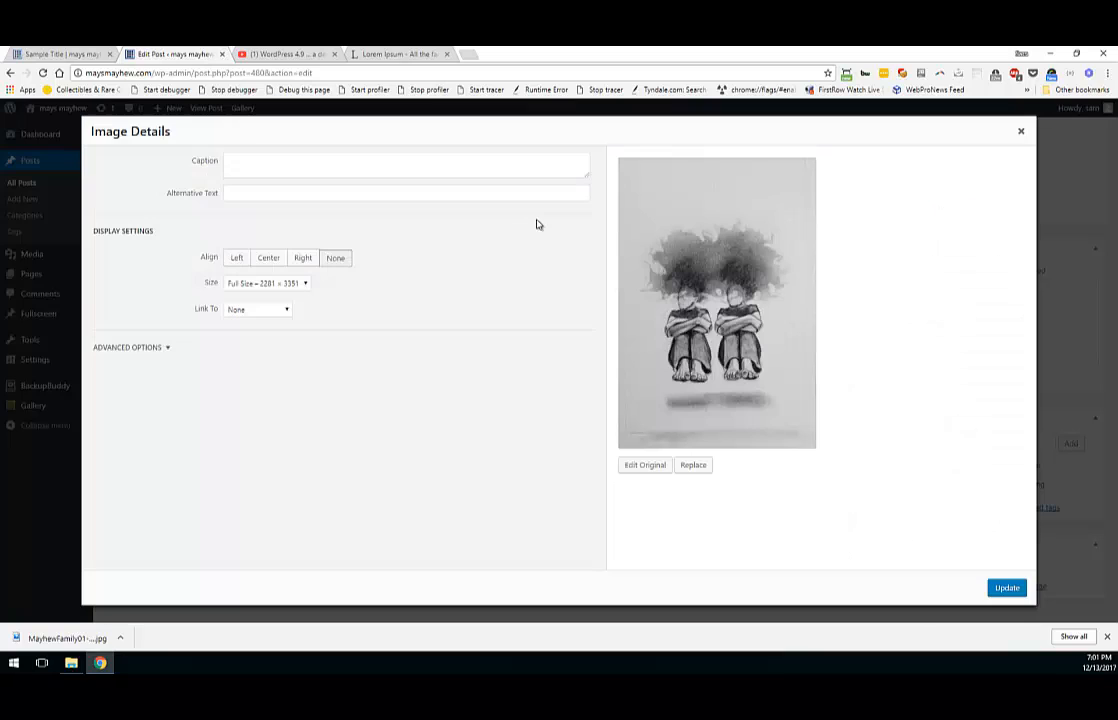
click(253, 285)
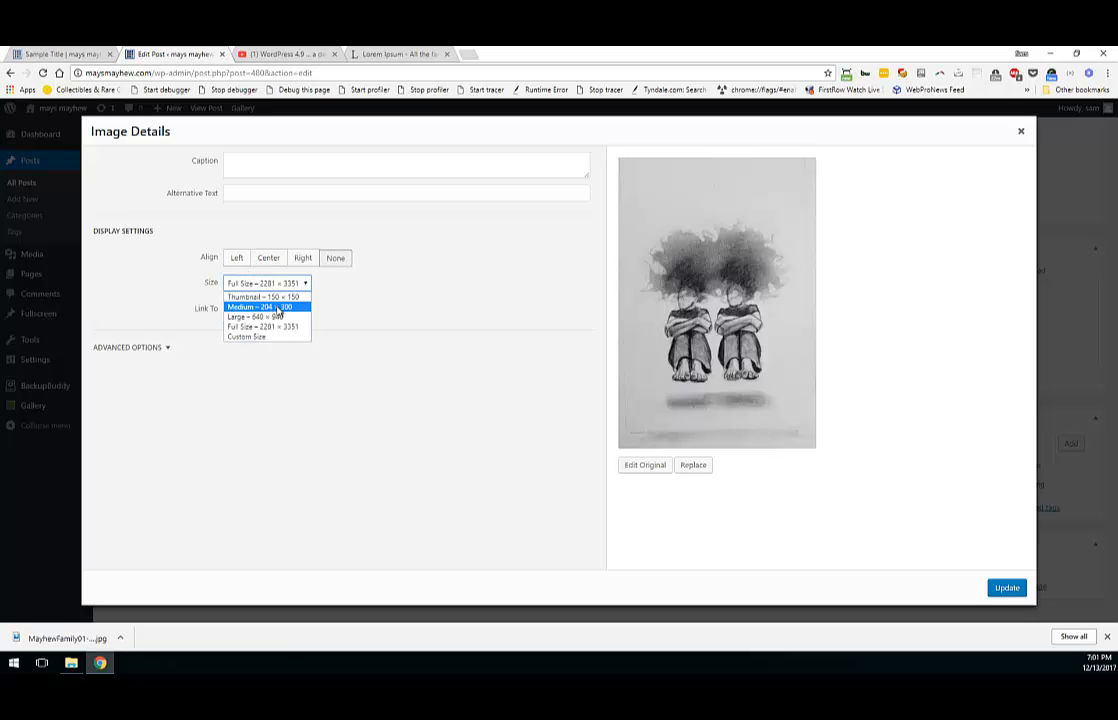
click(278, 307)
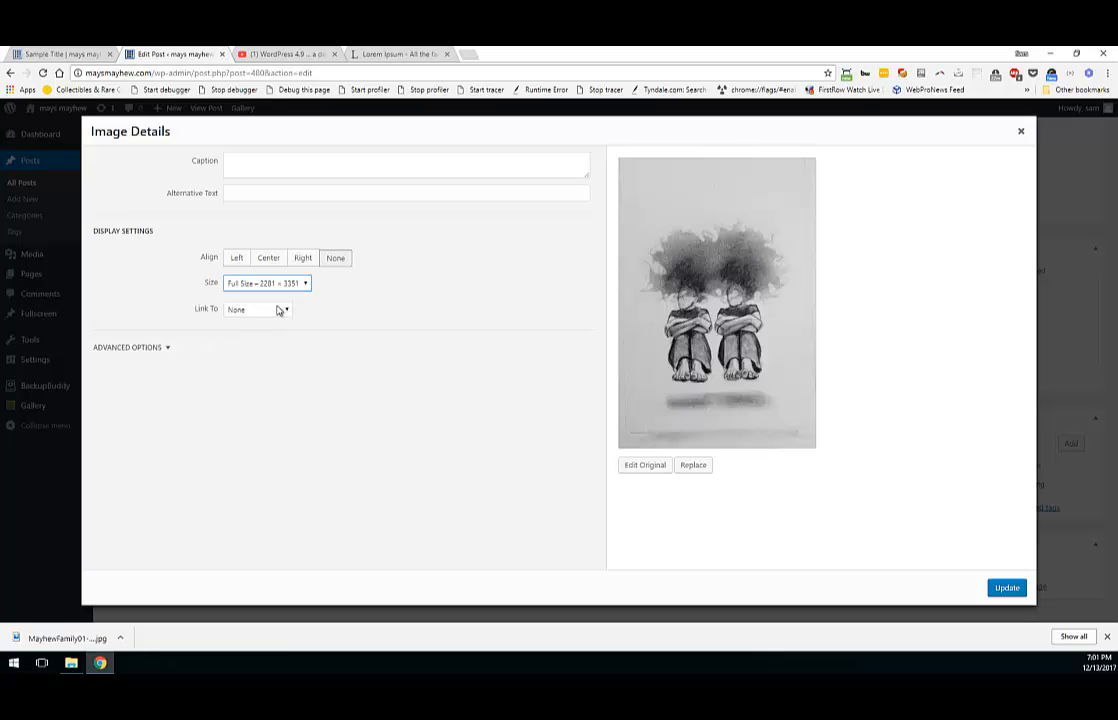
click(1007, 588)
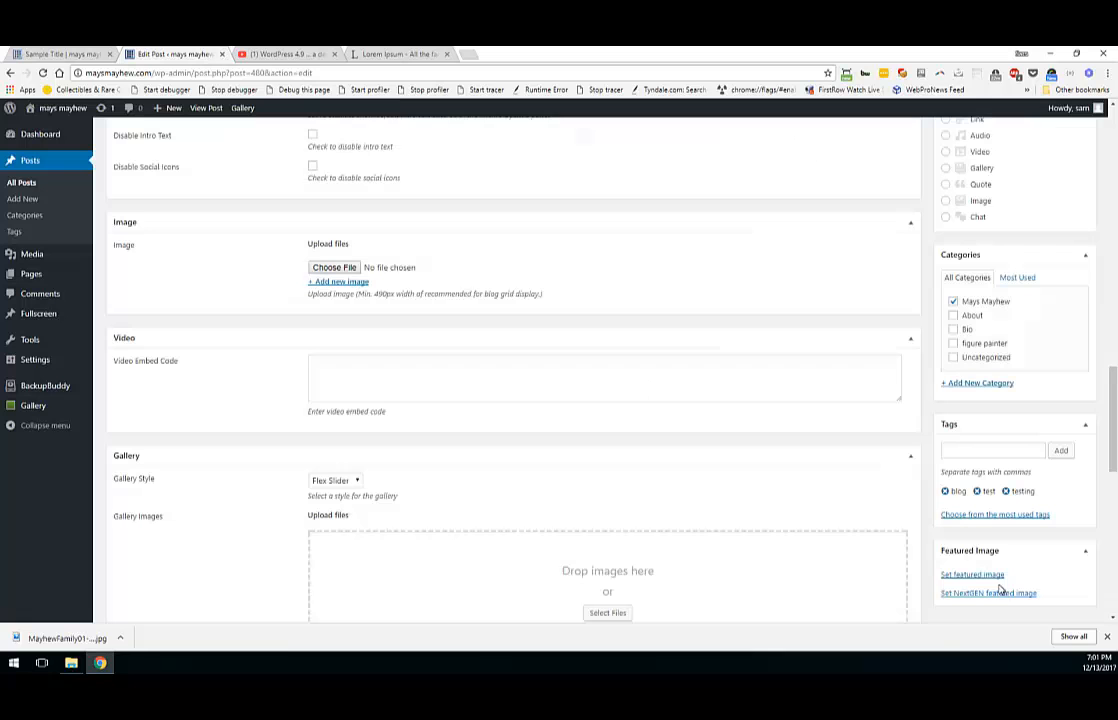
Step: Set the Twin Toes image's display size to Large – 640 × 940 and update the post
scroll(576, 352, up, 5)
scroll(576, 346, up, 3)
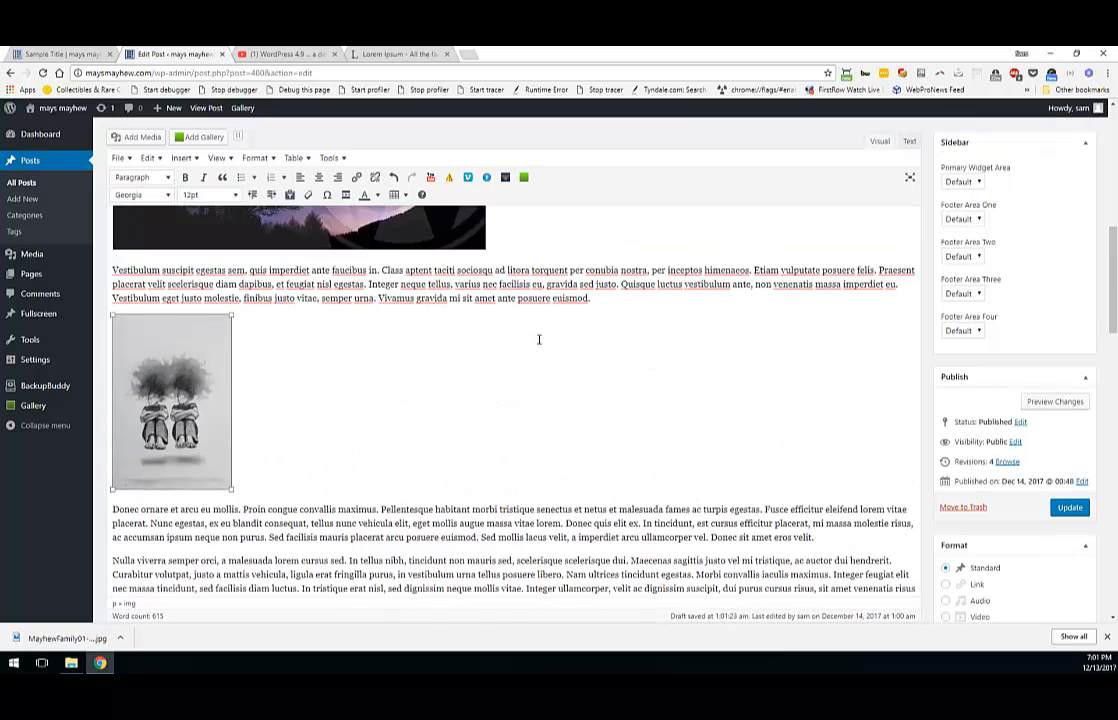
click(199, 299)
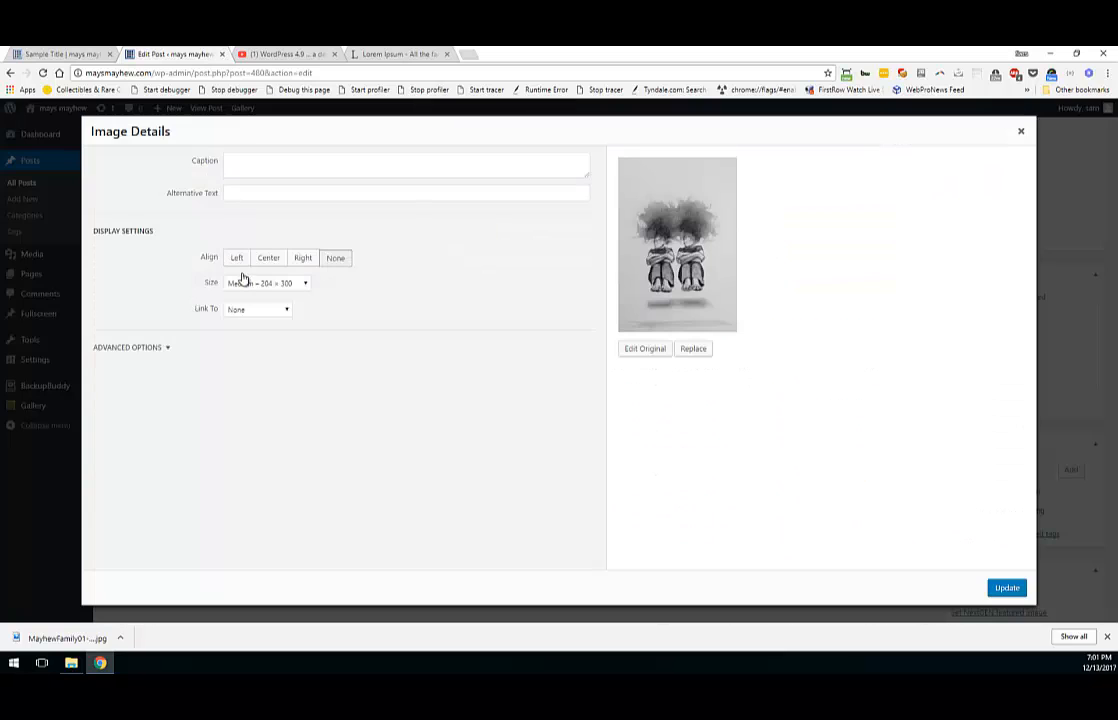
click(258, 284)
click(240, 316)
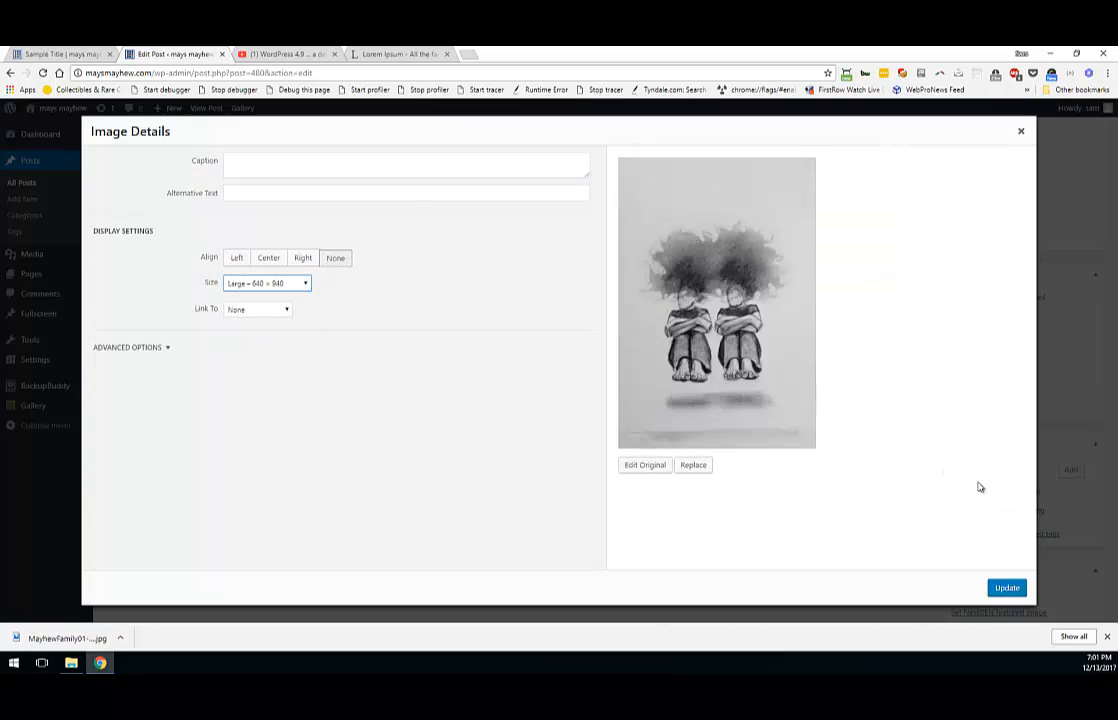
click(1007, 589)
scroll(538, 405, down, 4)
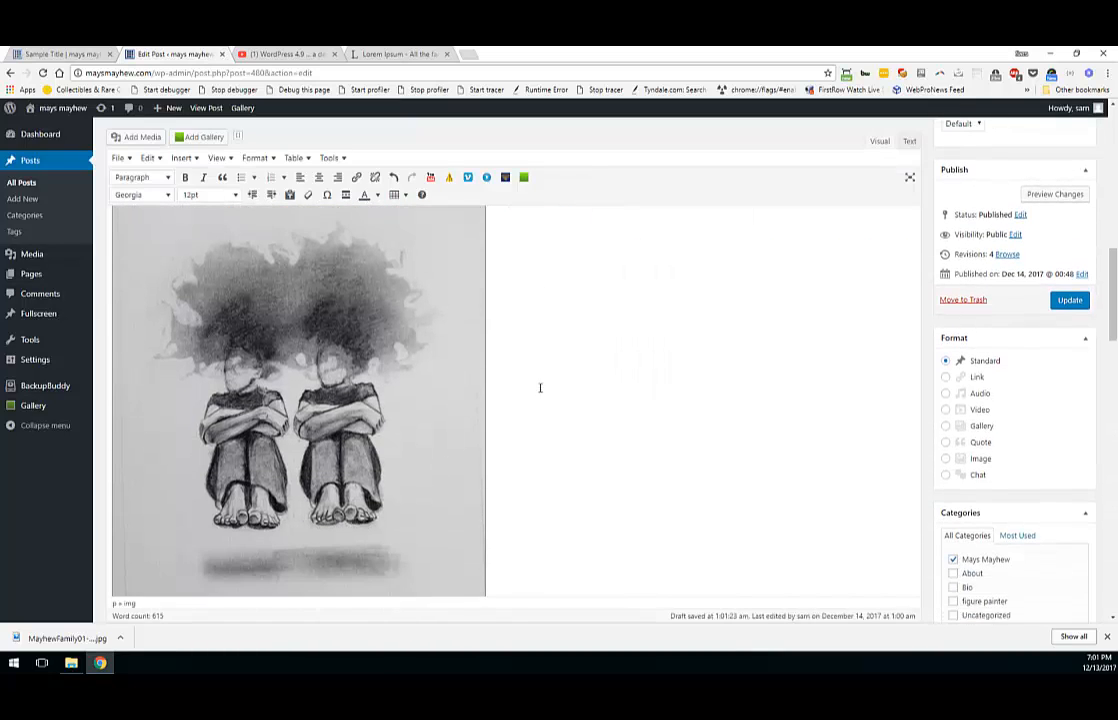
click(1063, 276)
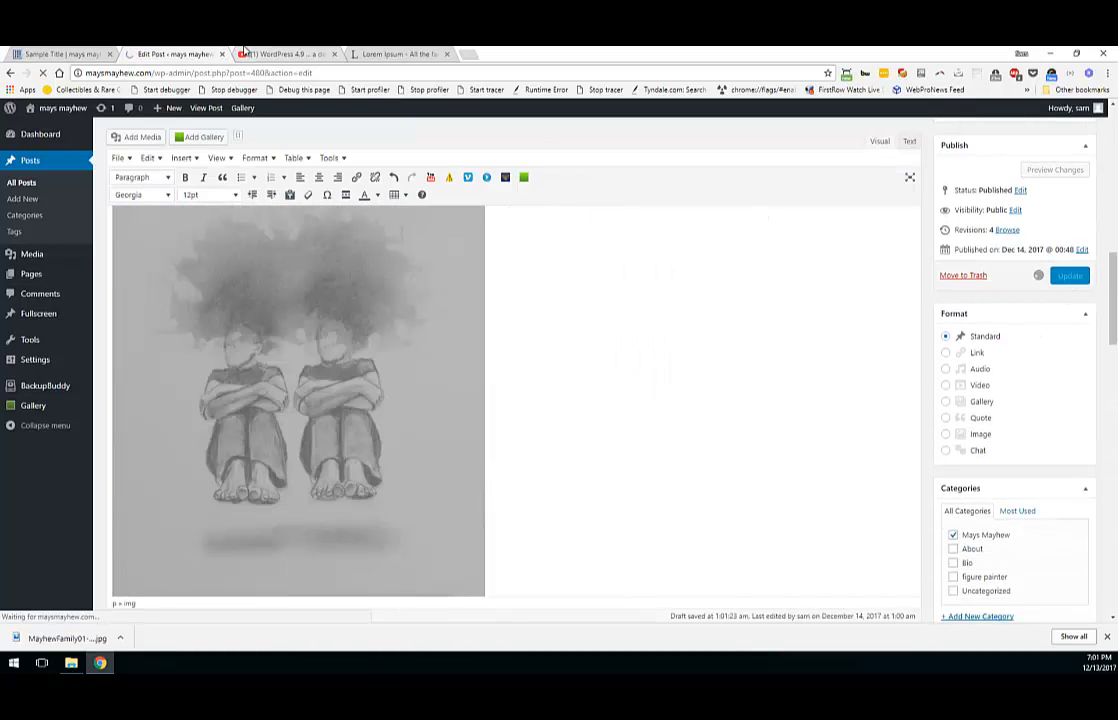
Step: Reload the published "Sample Title" post and check how the Twin Toes image fits between the paragraphs
click(40, 52)
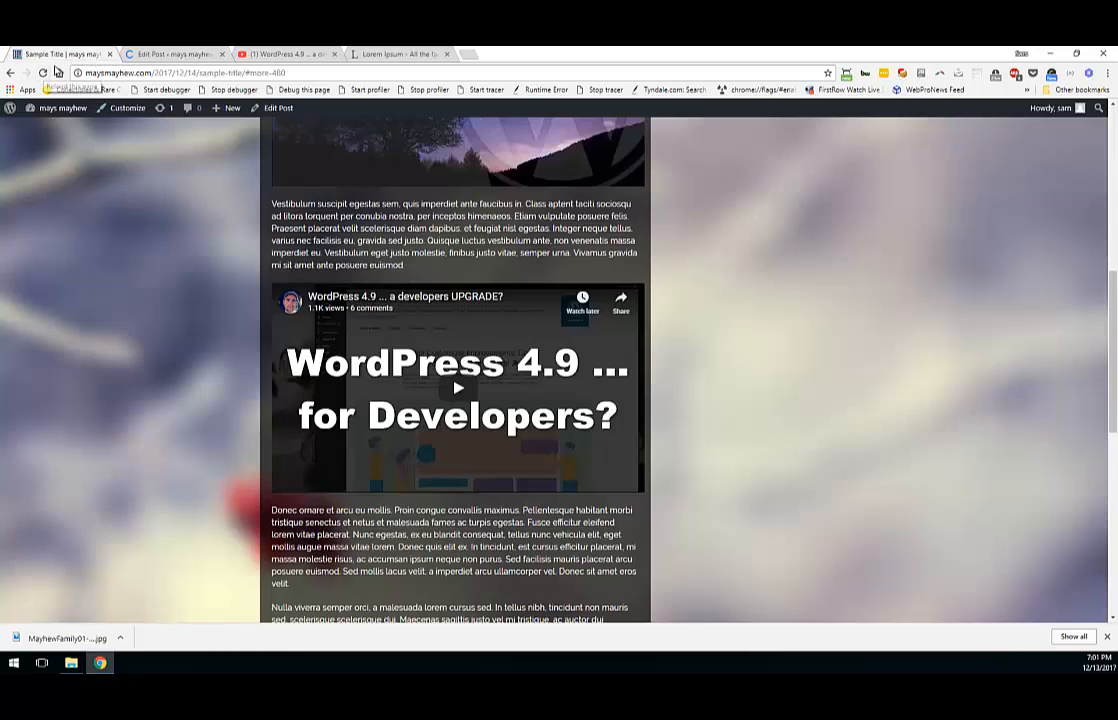
click(43, 73)
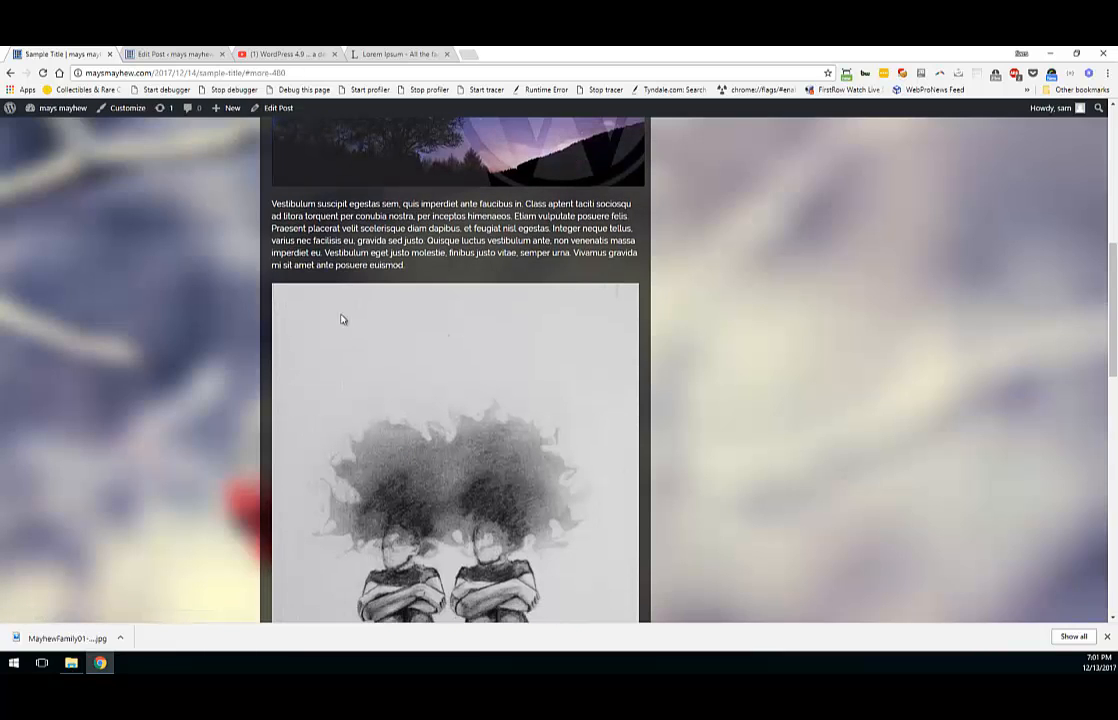
scroll(388, 306, down, 5)
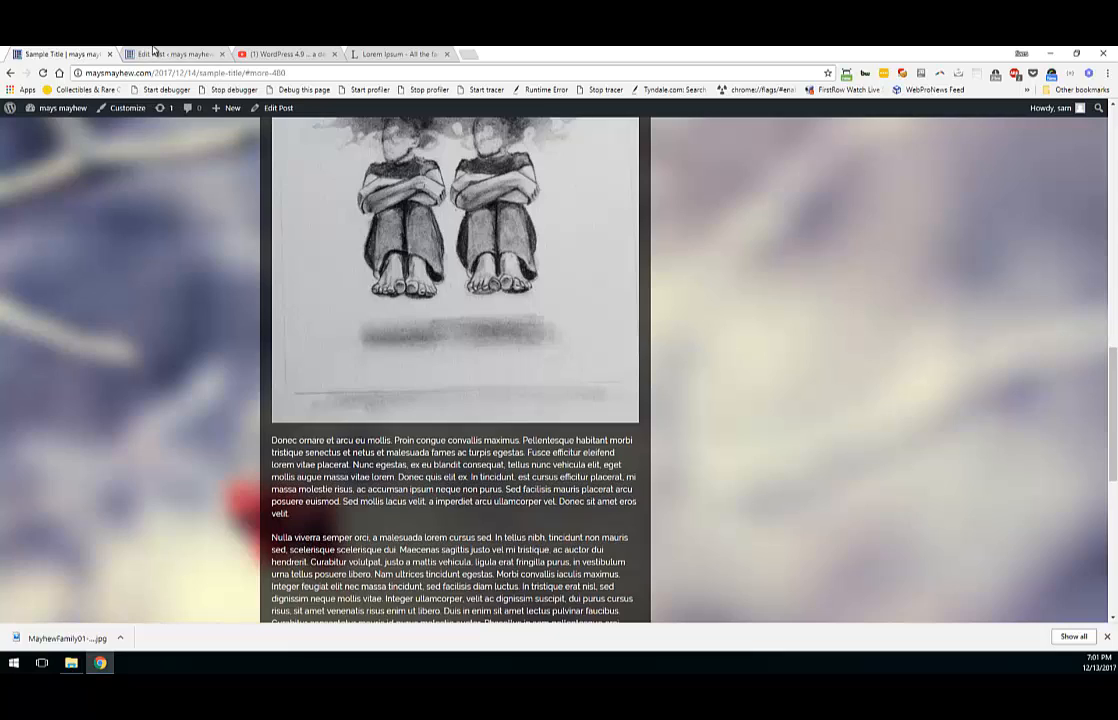
Step: Add an empty line below the "Donec ornare" paragraph in the "Sample Title" post editor
click(154, 51)
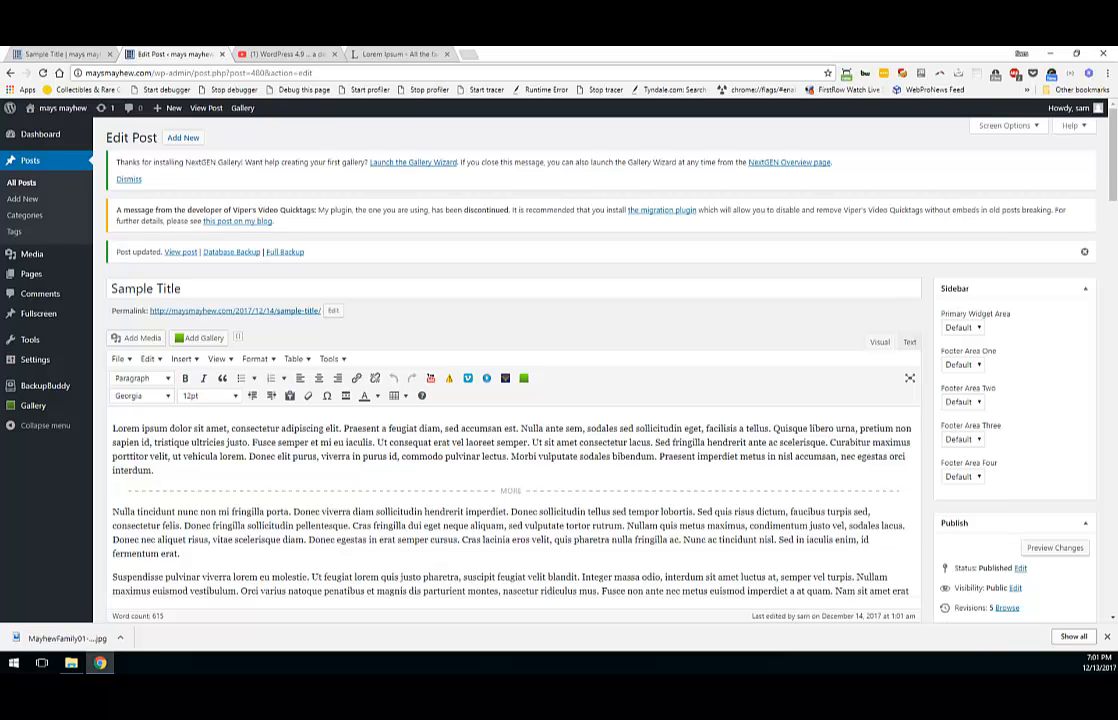
scroll(300, 480, down, 10)
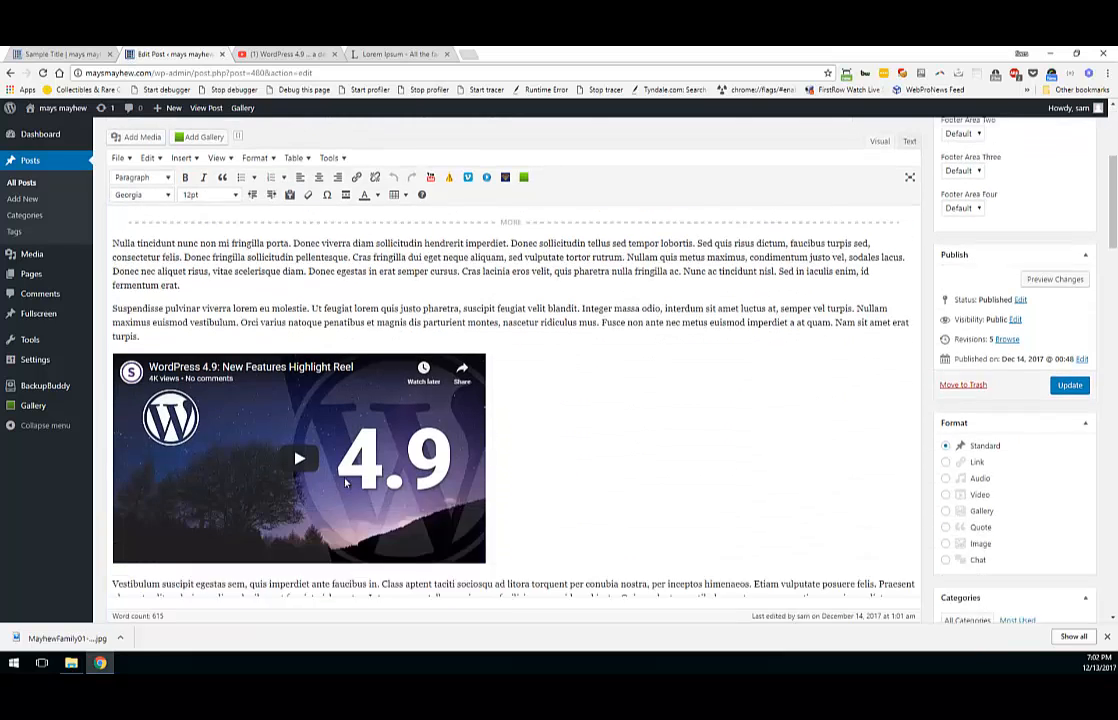
scroll(325, 432, down, 5)
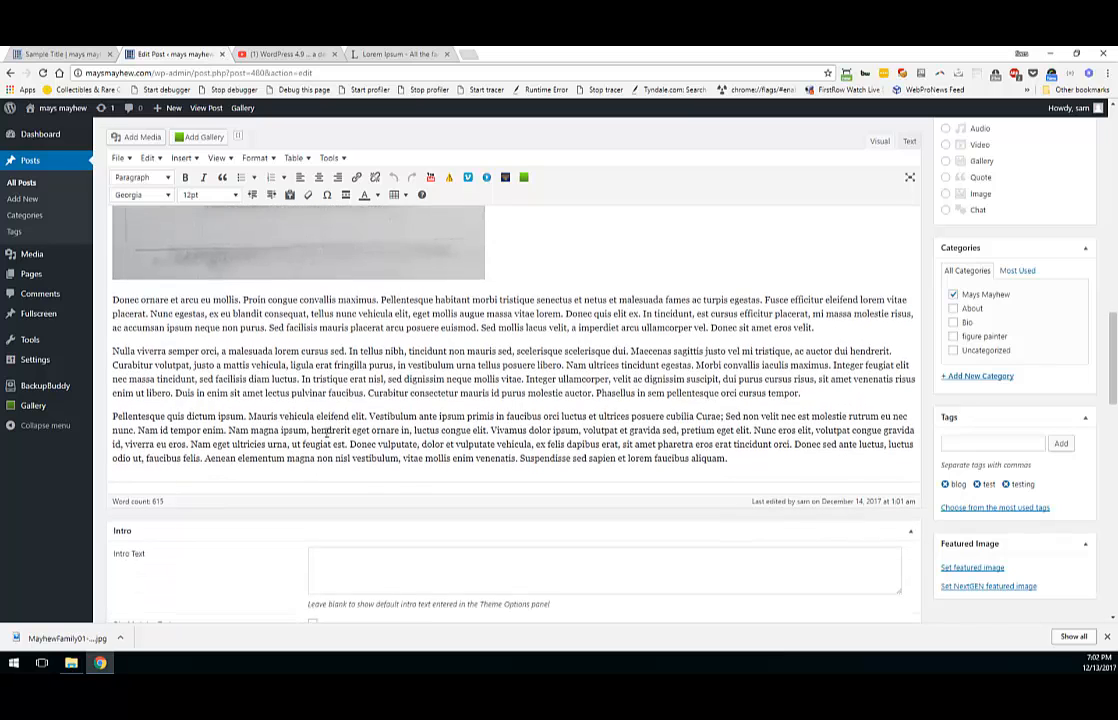
click(873, 331)
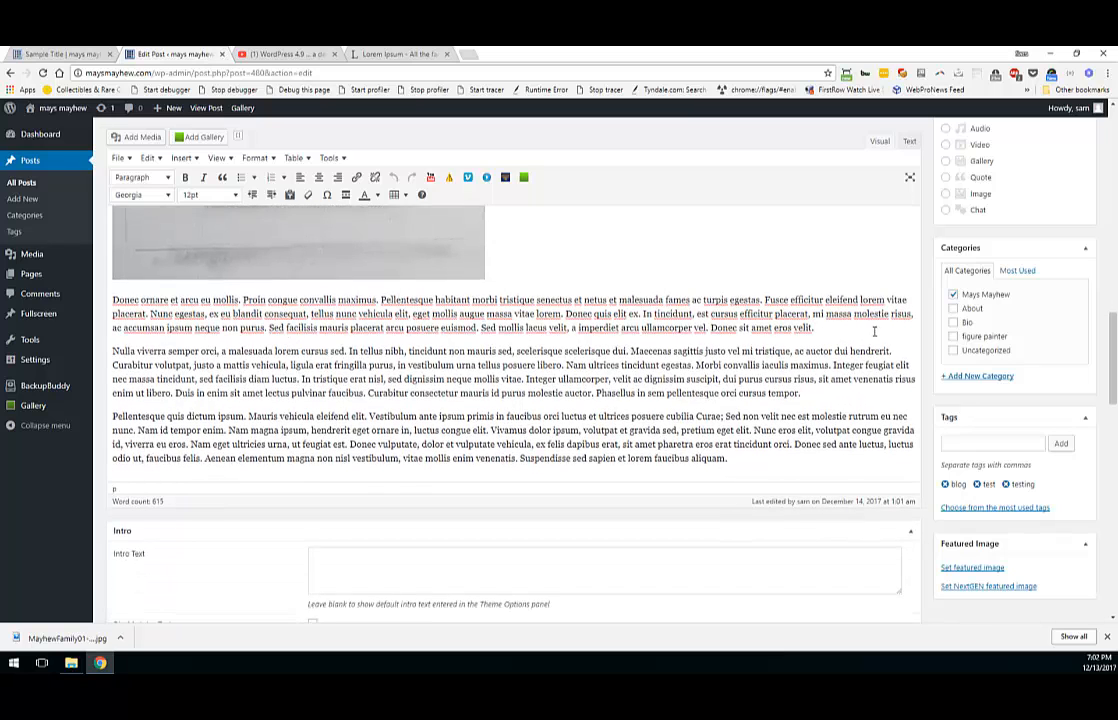
key(Return)
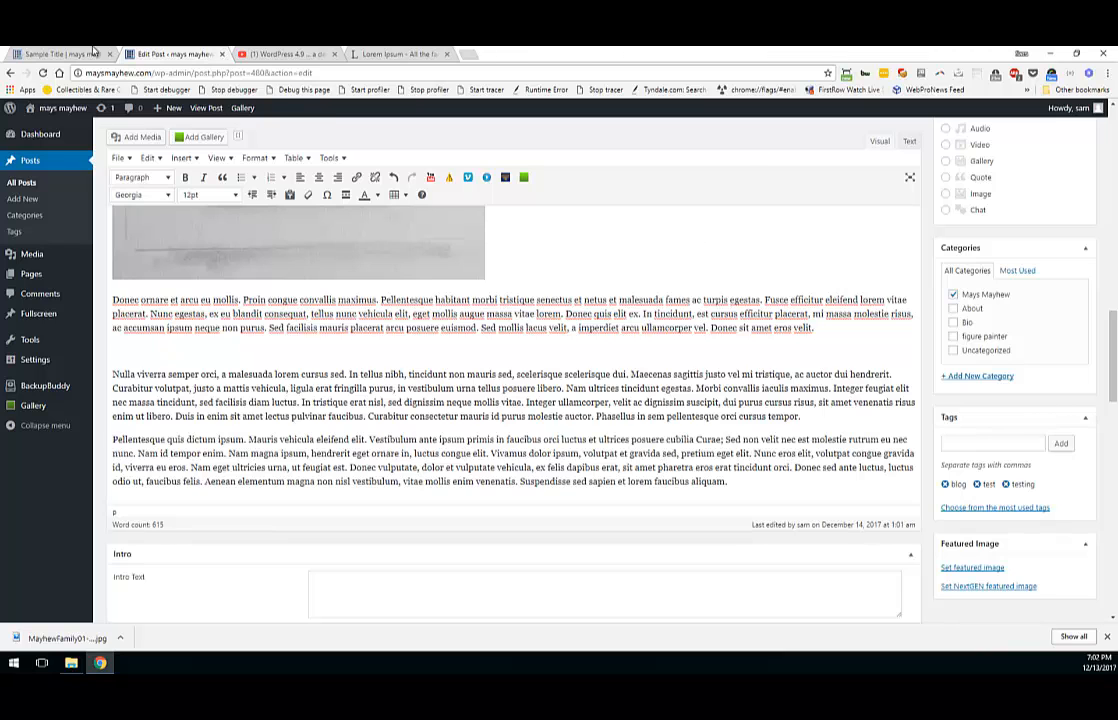
Step: Check the Twin Toes image in the published "Sample Title" post and return to the post editor
click(62, 52)
scroll(406, 371, up, 3)
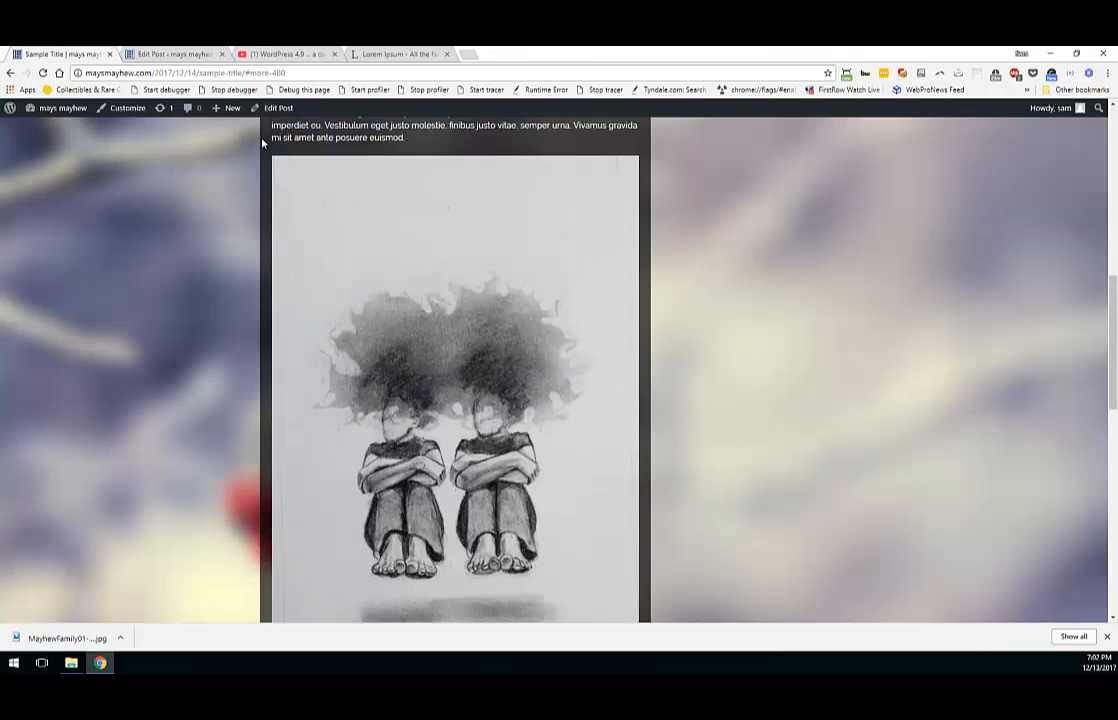
click(190, 55)
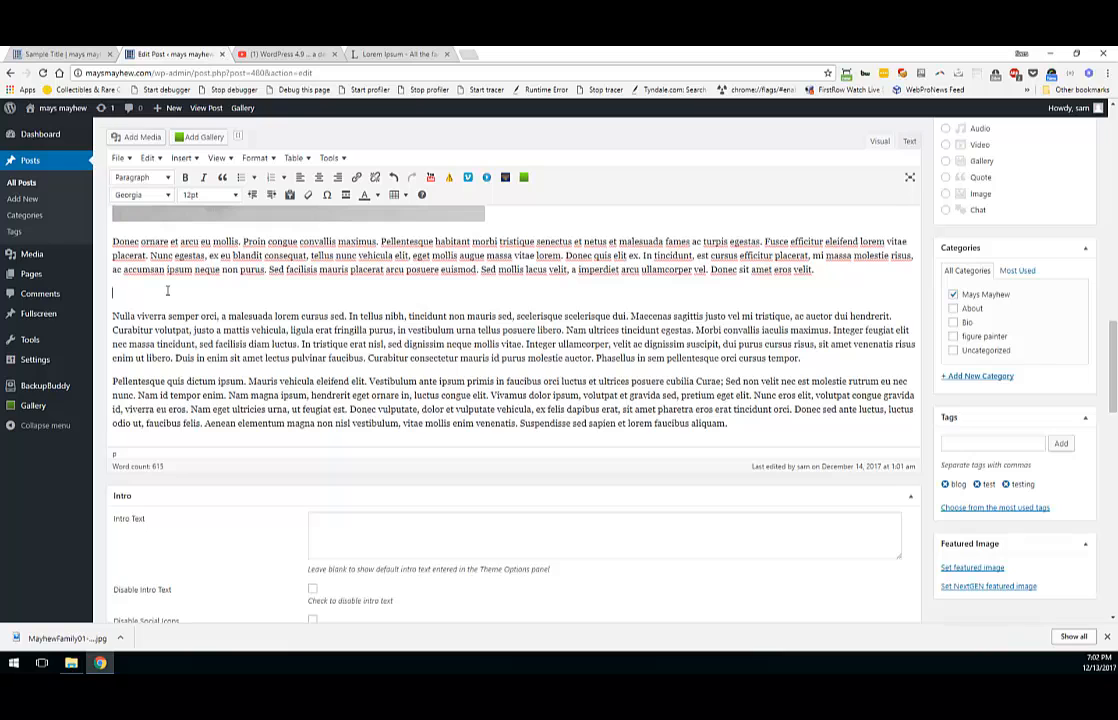
Step: Start a new NextGEN gallery titled "Test Gallery" from the "Sample Title" post editor
scroll(163, 206, up, 2)
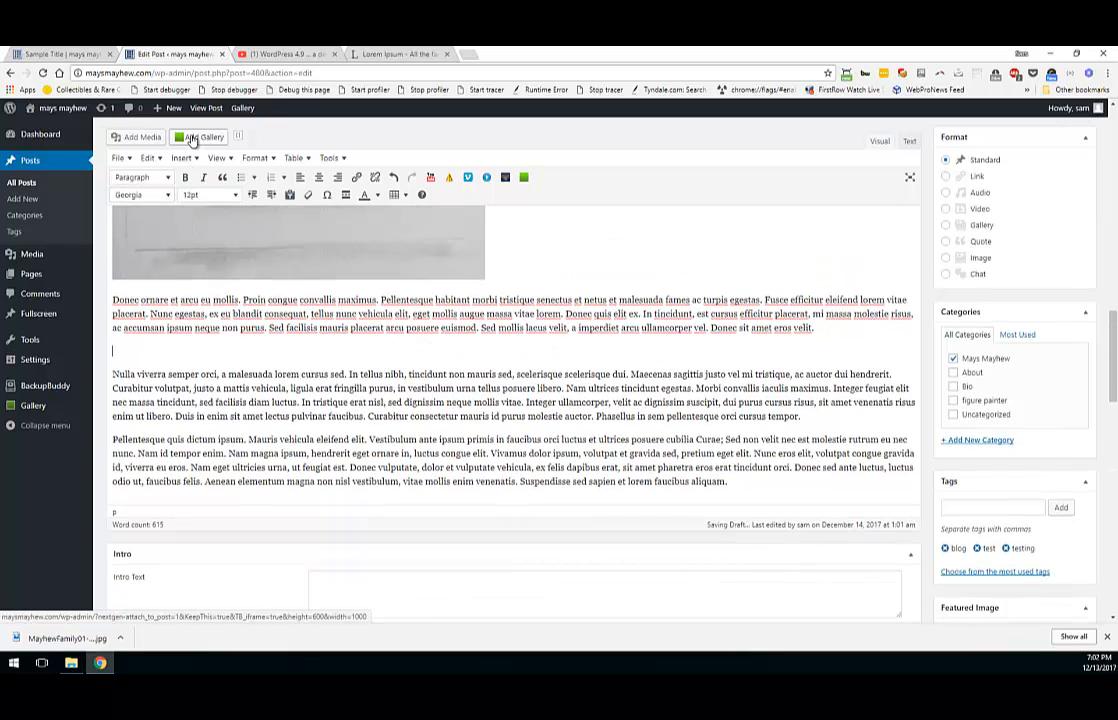
click(193, 138)
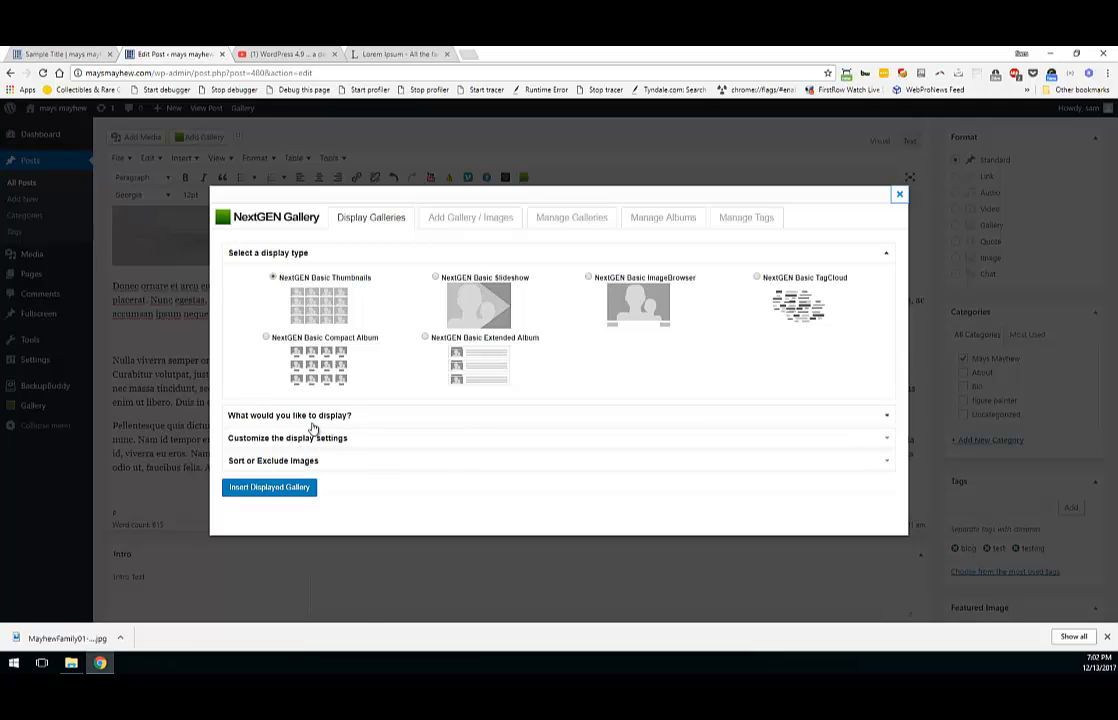
click(314, 415)
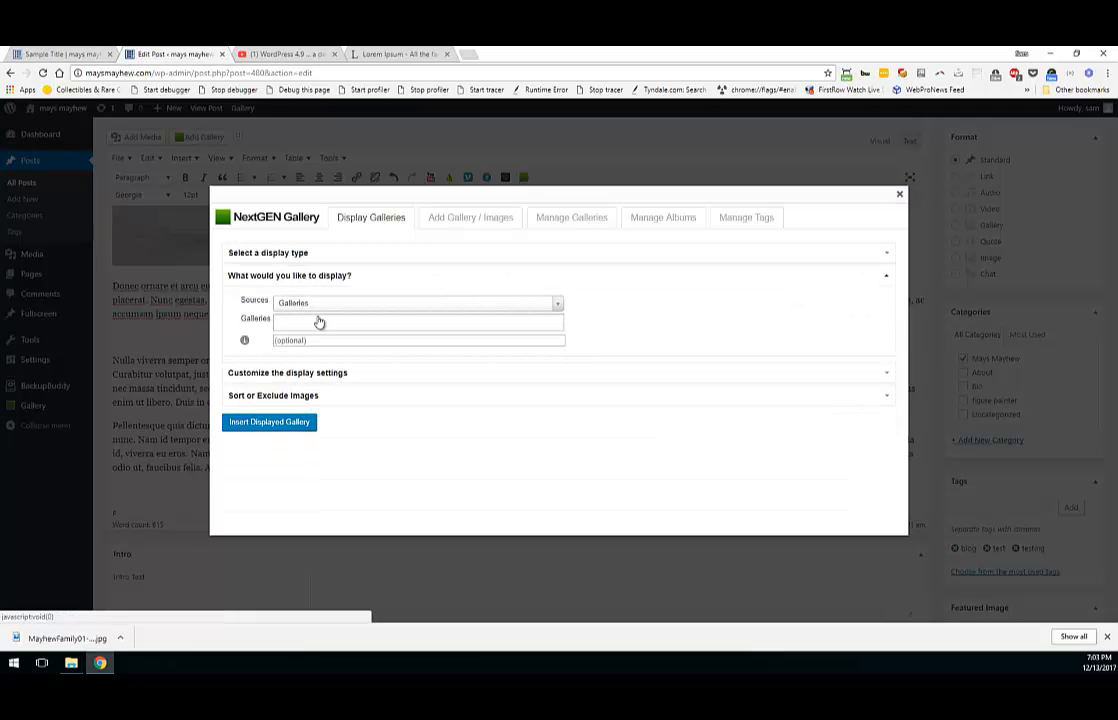
click(308, 324)
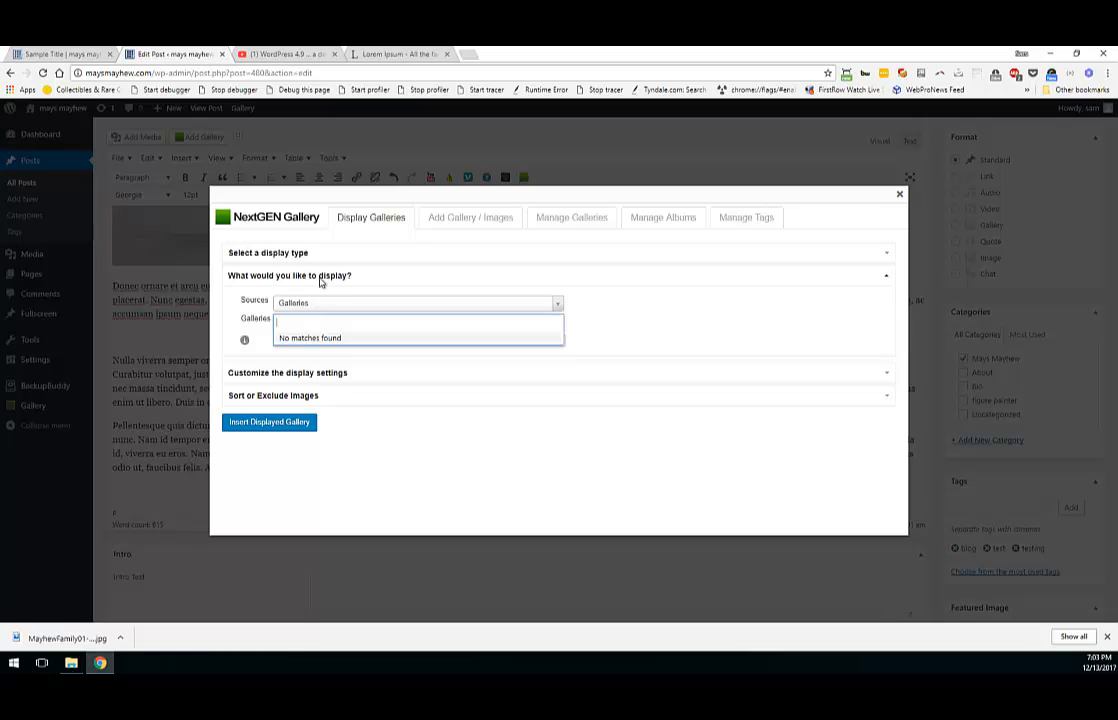
click(406, 259)
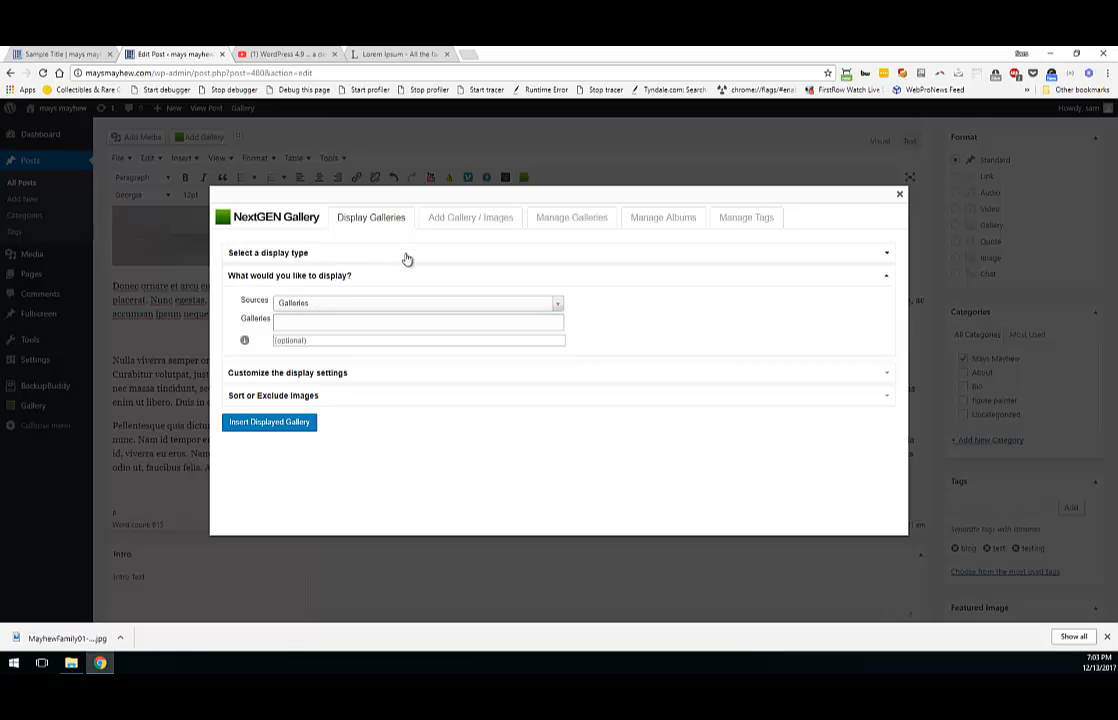
click(475, 222)
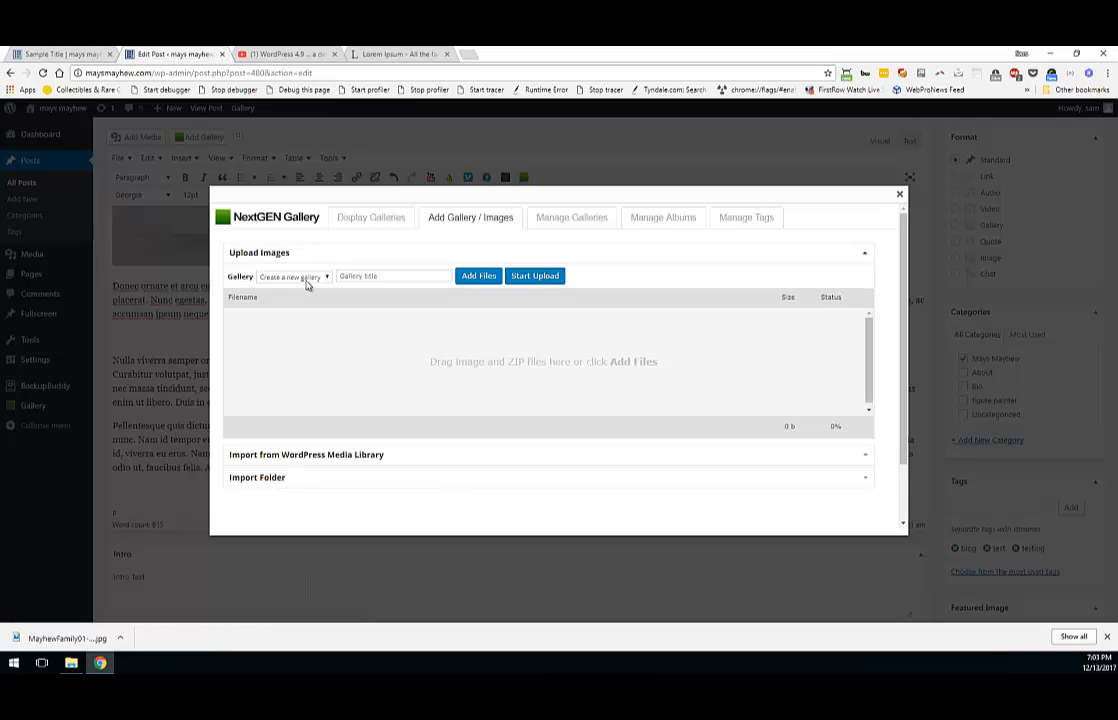
click(354, 278)
text(Test Gallery)
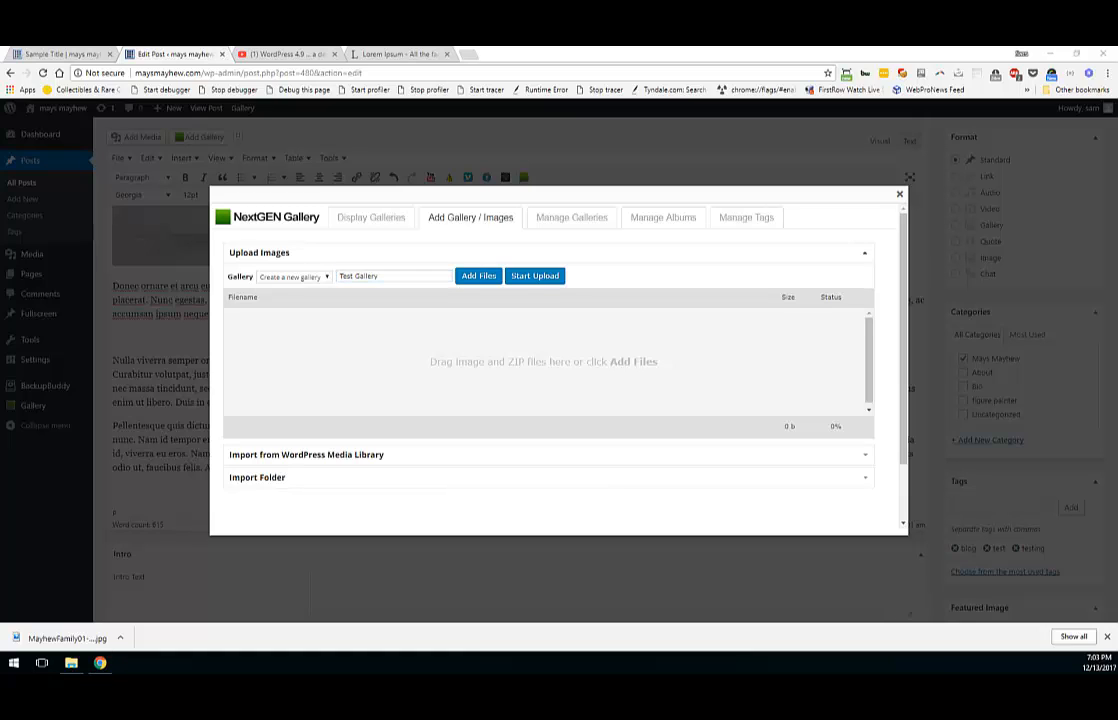
Step: Add all four wallpaper images from the open image folder to the new "Test Gallery" and upload them
drag(0, 107, 10, 107)
key(ctrl+a)
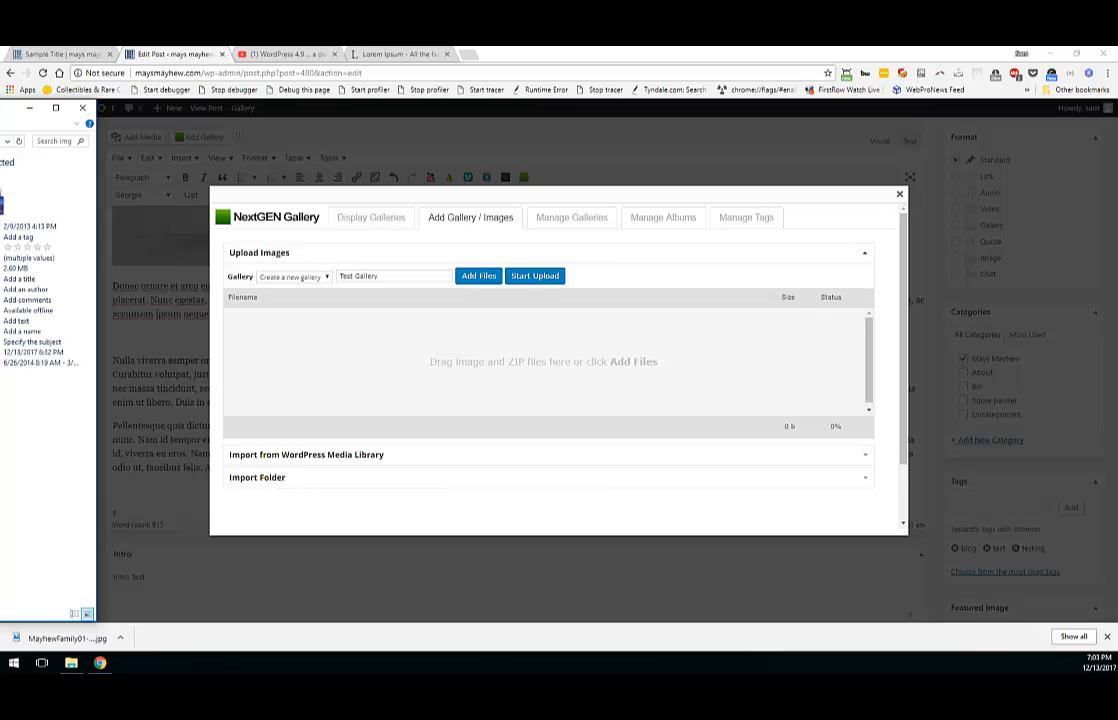
drag(0, 240, 511, 396)
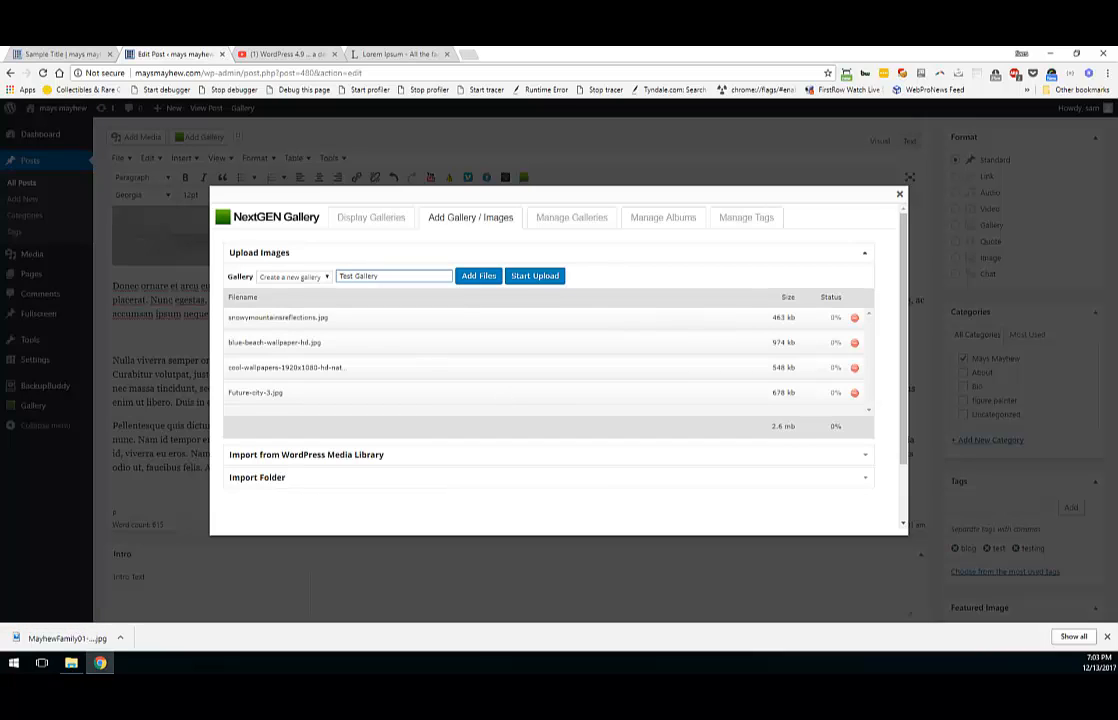
key(alt+Tab)
key(alt+Tab)
click(535, 282)
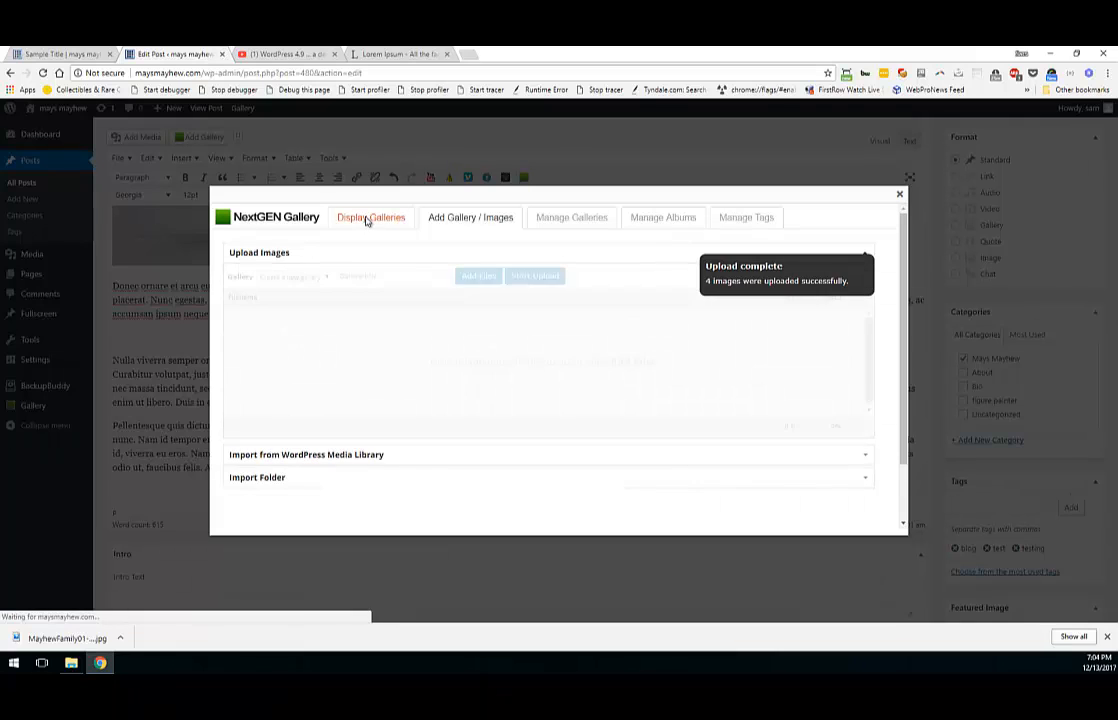
click(367, 219)
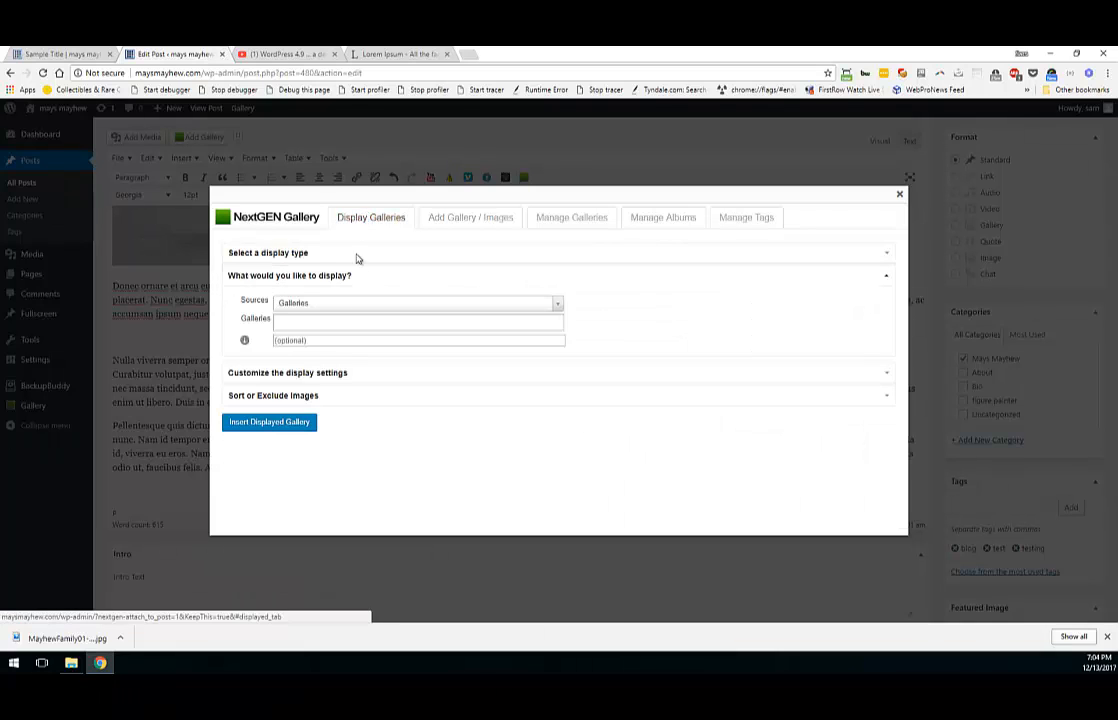
click(357, 320)
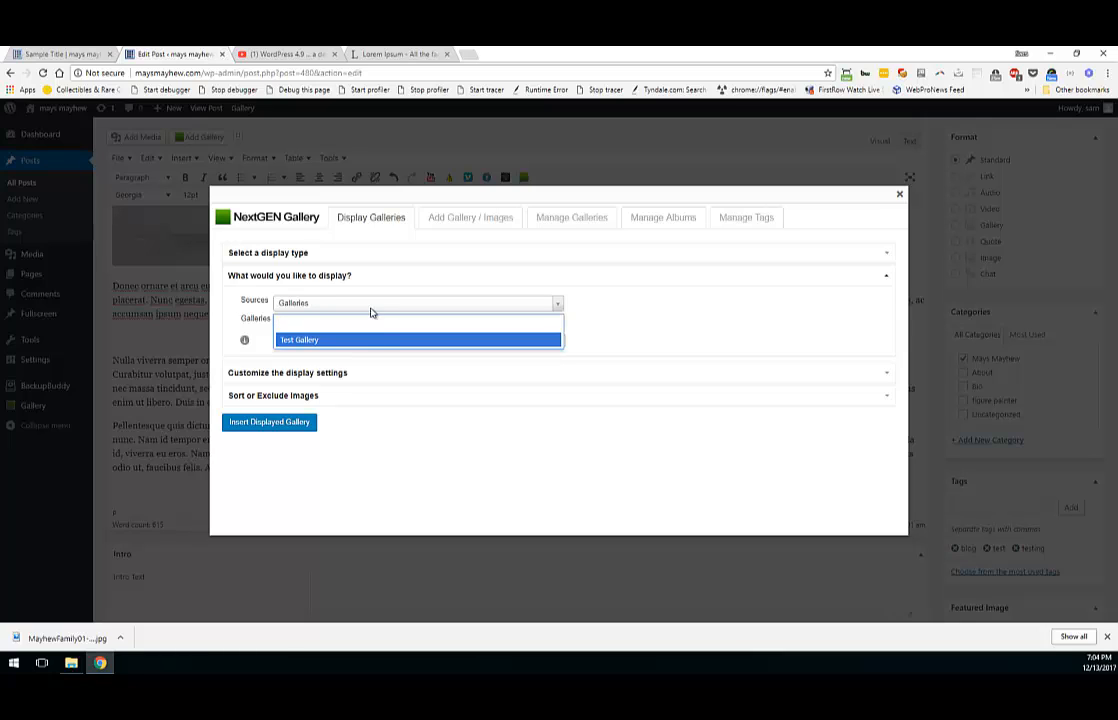
click(382, 340)
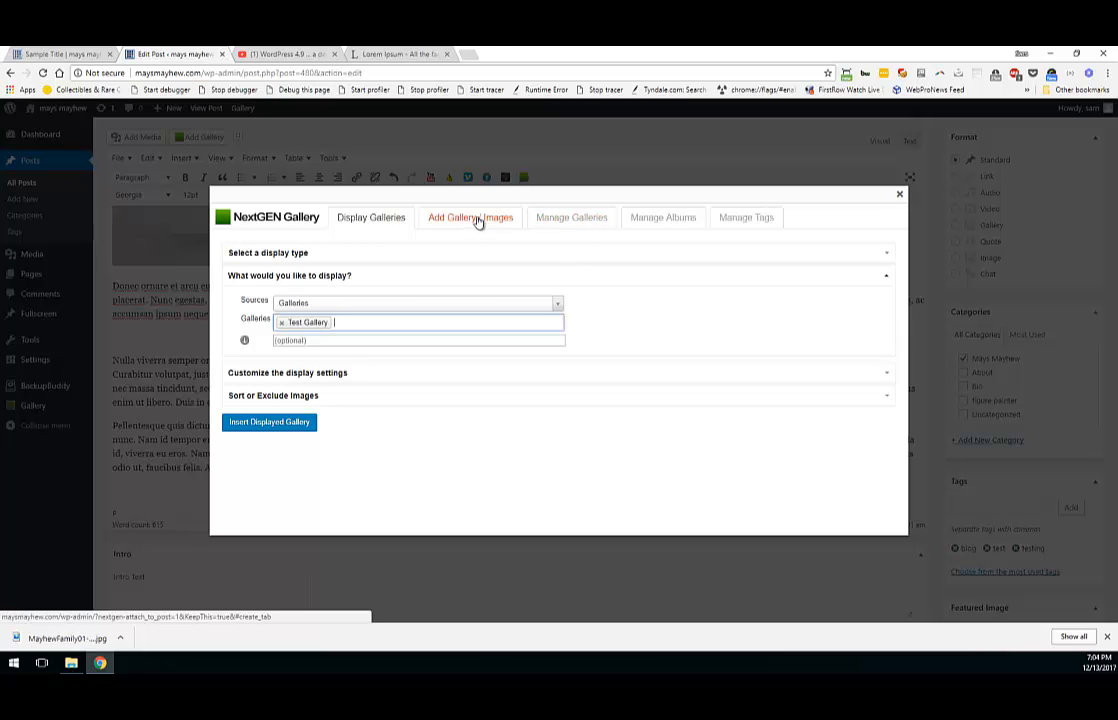
click(903, 195)
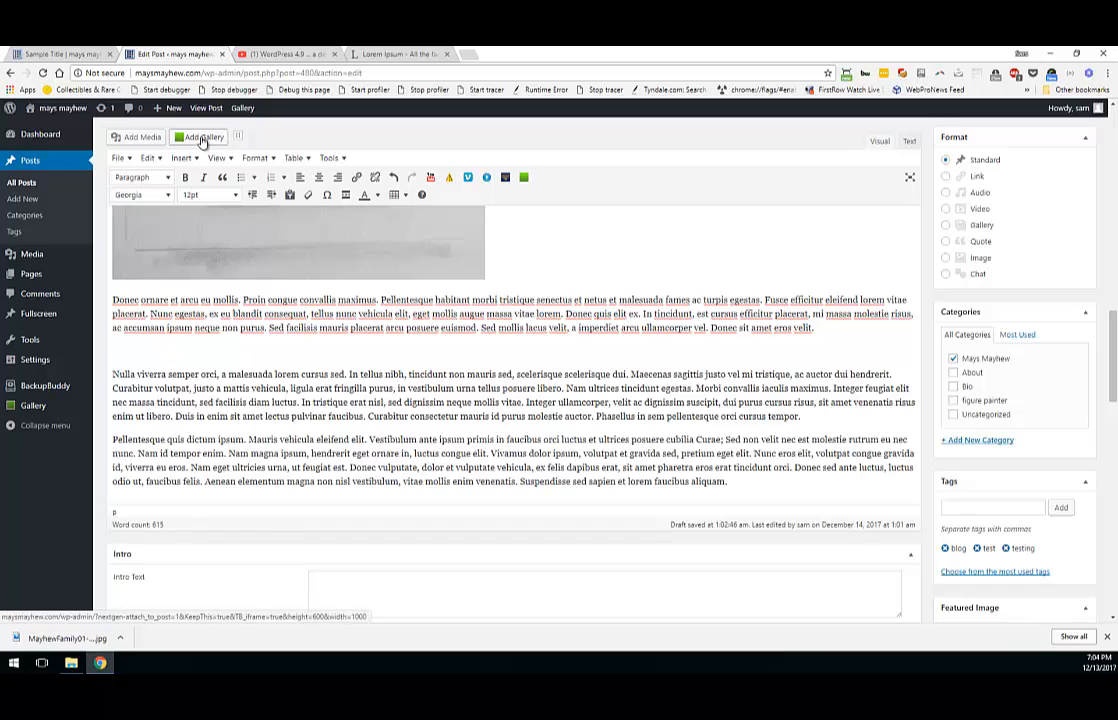
Step: Insert "Test Gallery" as NextGEN Basic Thumbnails on the empty line below the "Donec ornare" paragraph
click(203, 139)
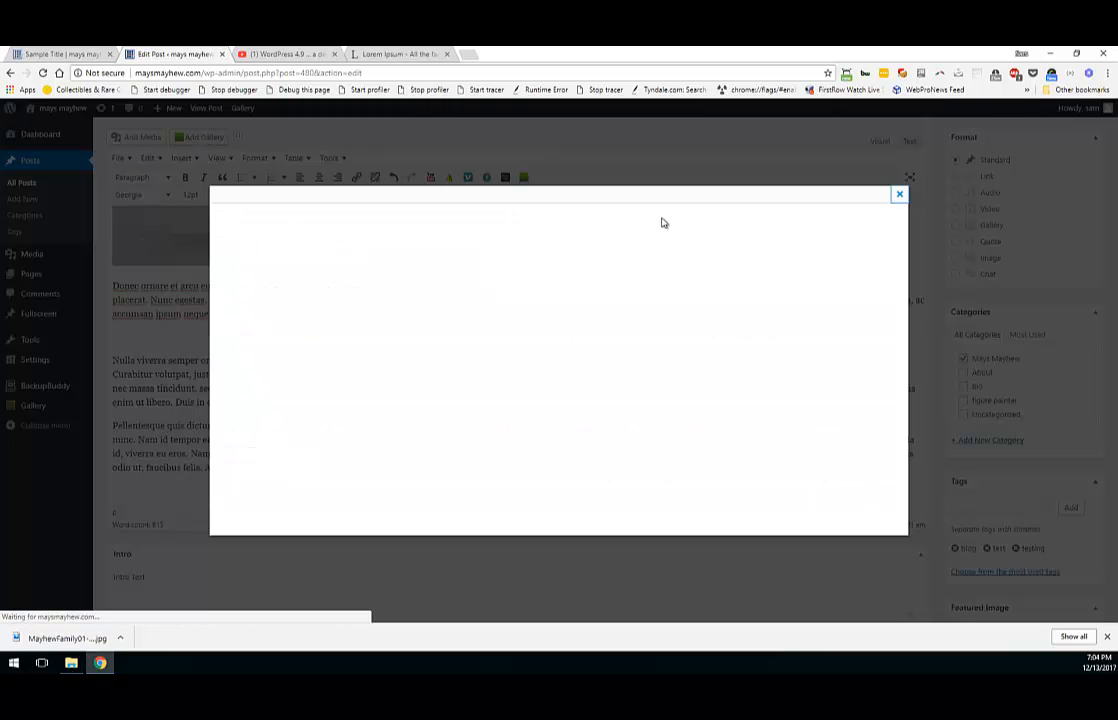
click(569, 218)
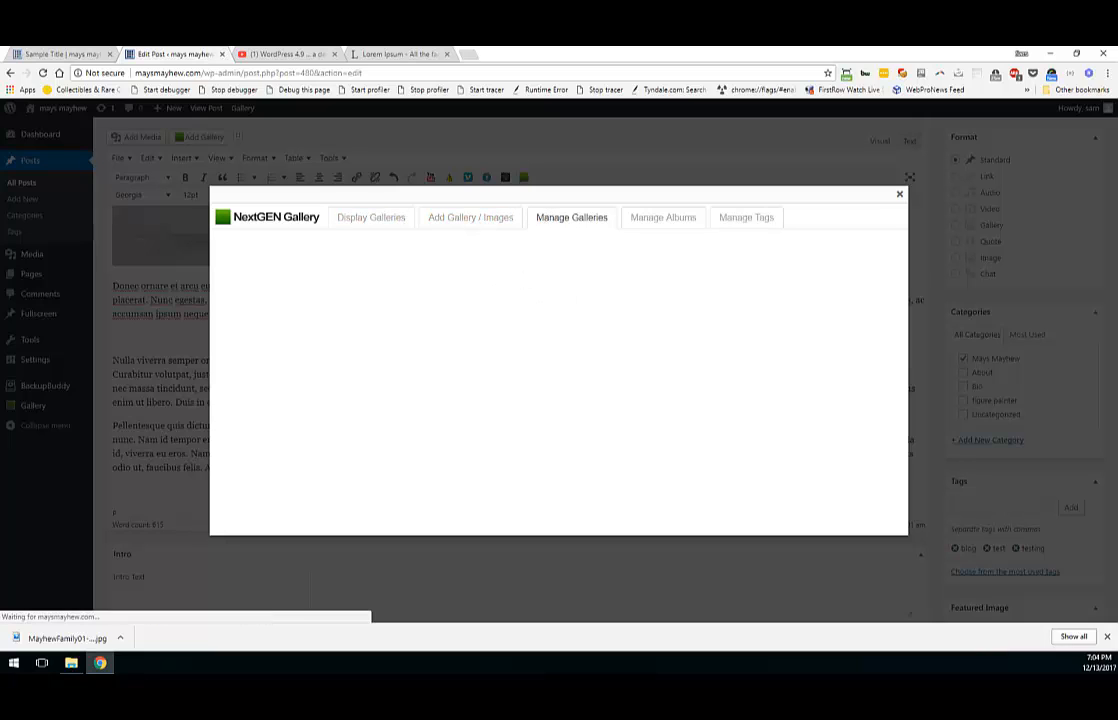
click(371, 226)
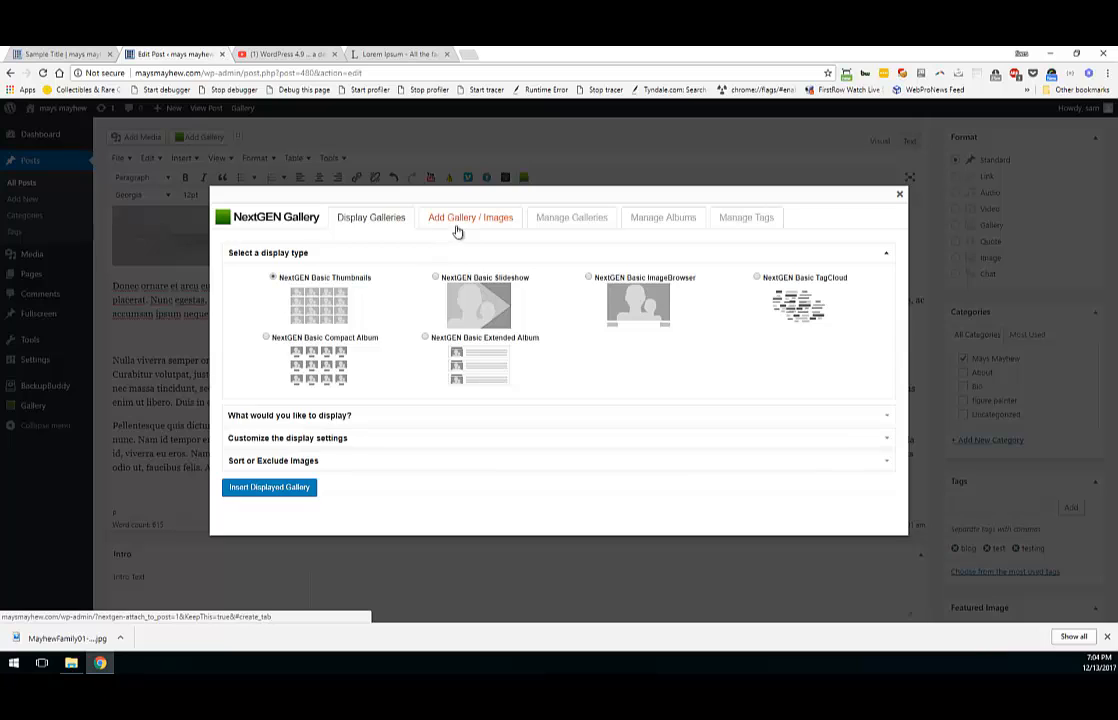
click(459, 230)
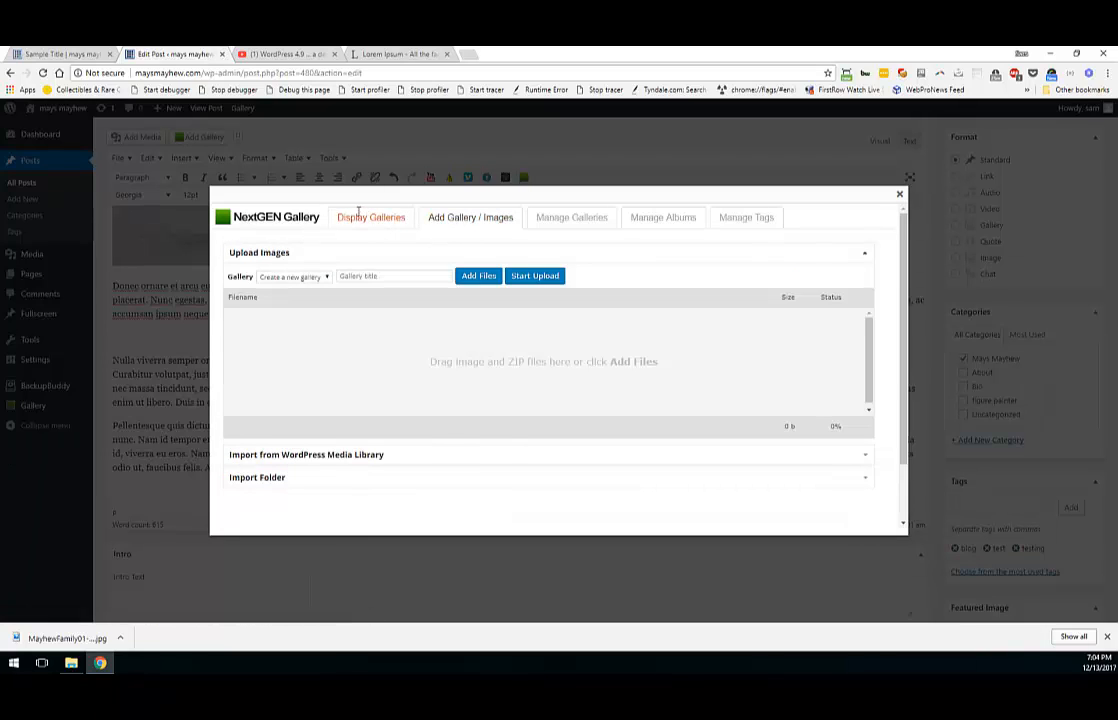
click(344, 217)
click(300, 440)
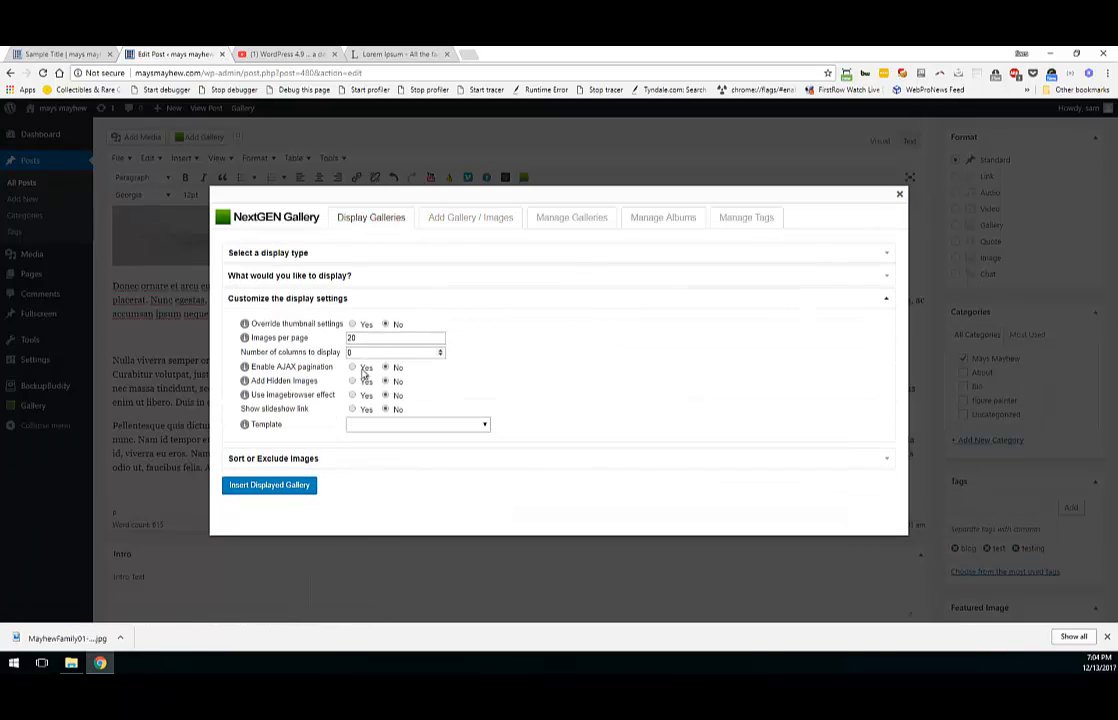
click(304, 277)
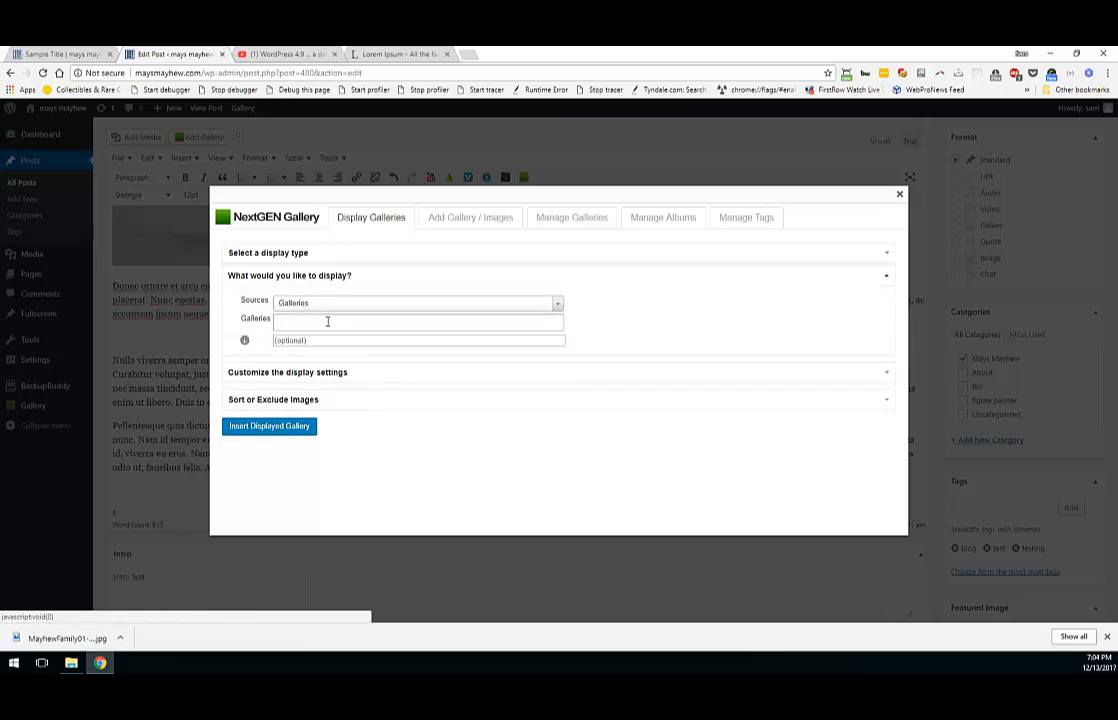
click(327, 320)
click(310, 340)
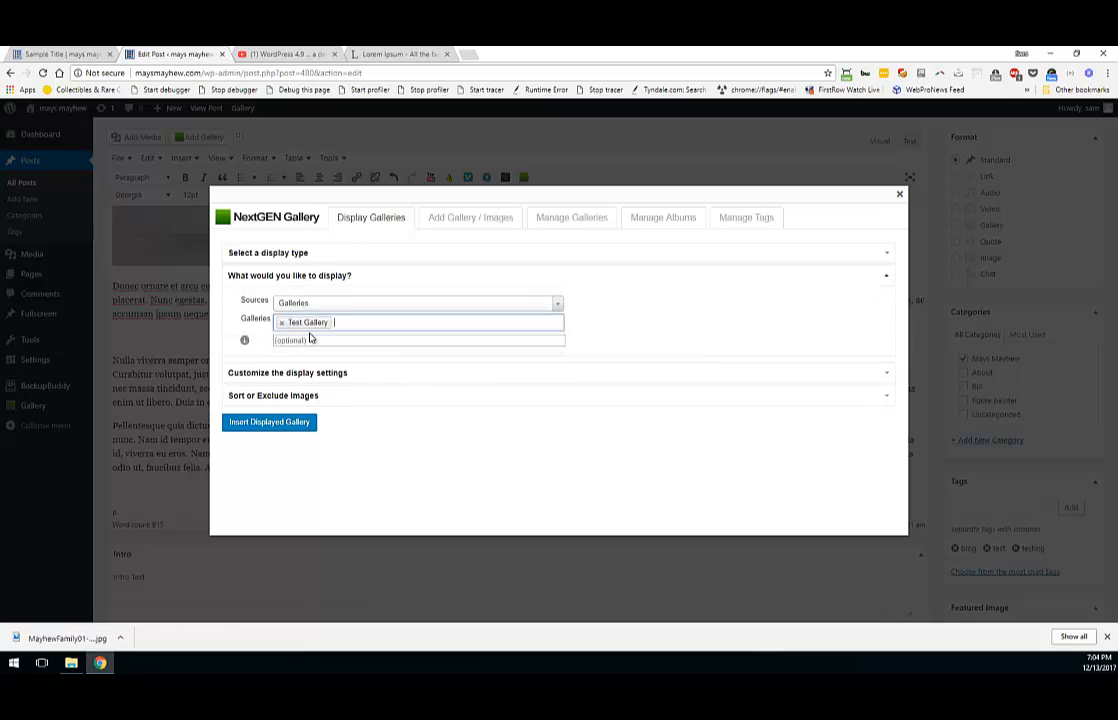
click(270, 424)
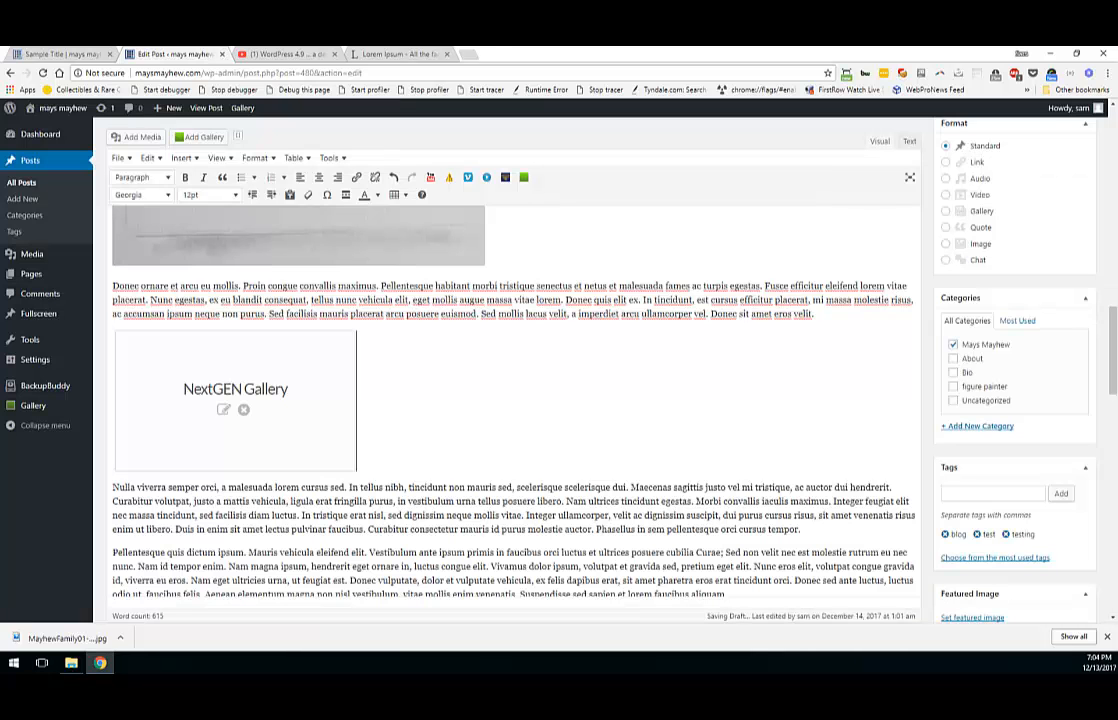
Step: Open "Test Gallery" for editing in the NextGEN gallery management
scroll(491, 294, down, 1)
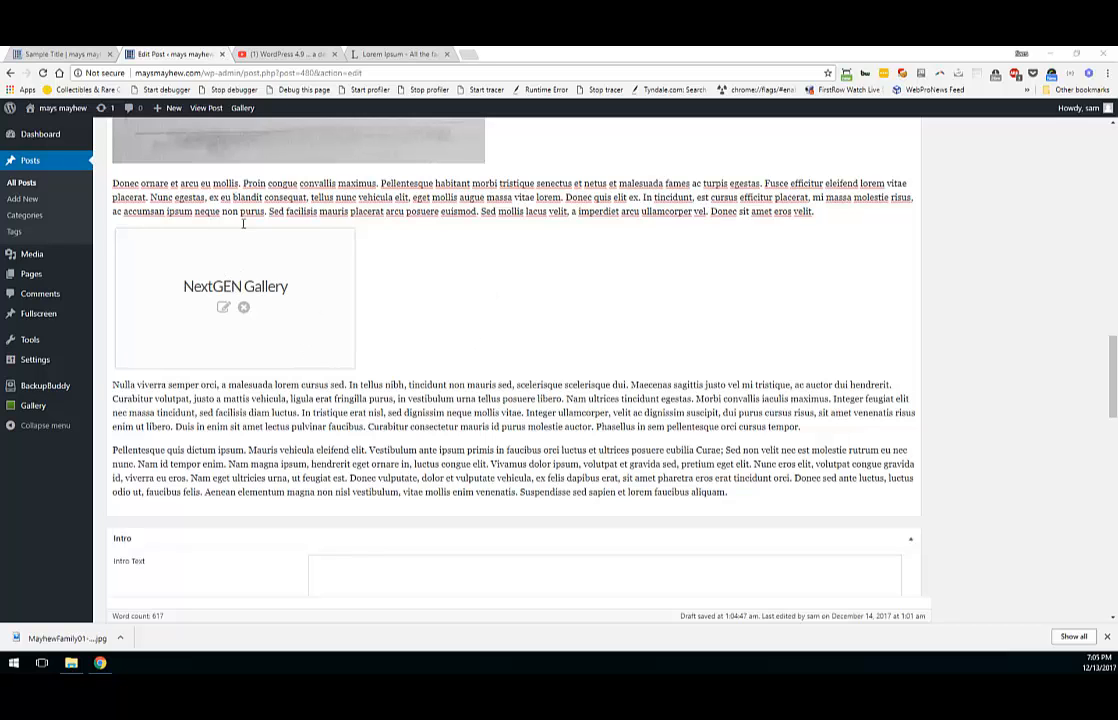
scroll(244, 240, up, 2)
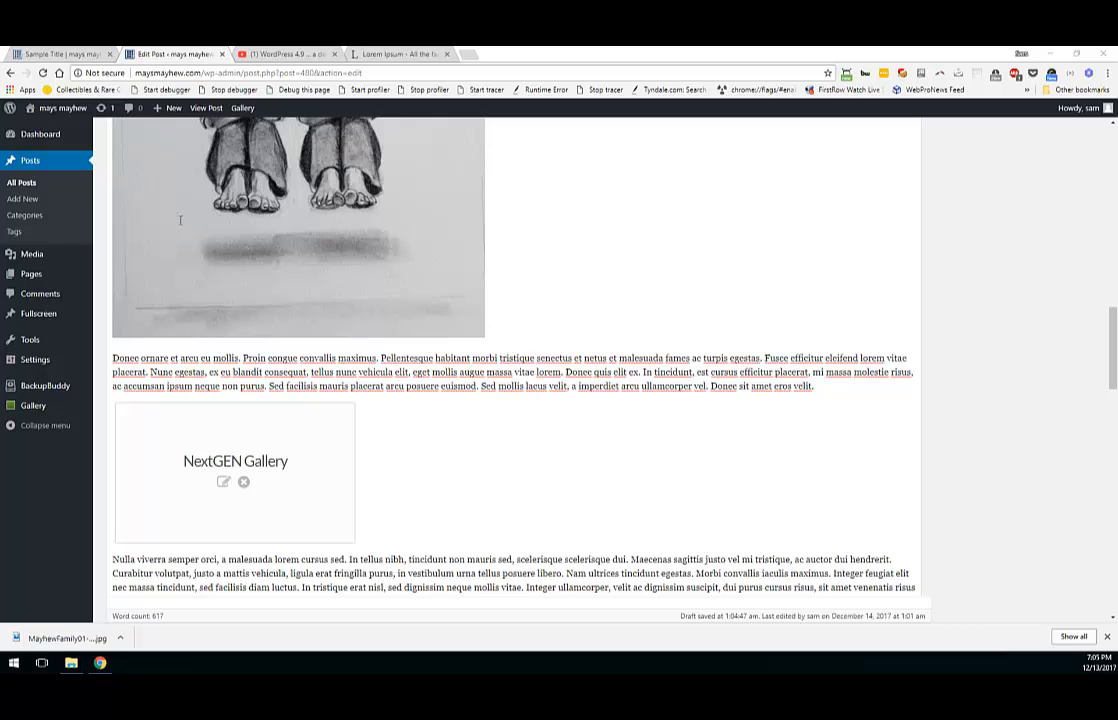
scroll(180, 220, up, 10)
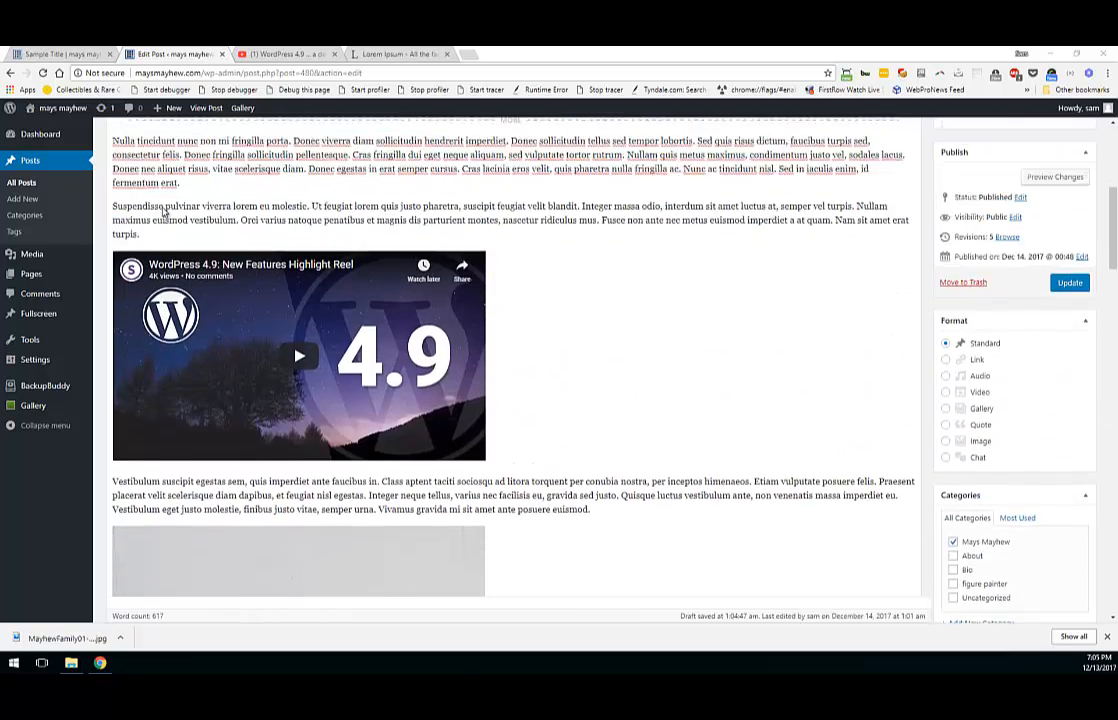
scroll(163, 210, up, 5)
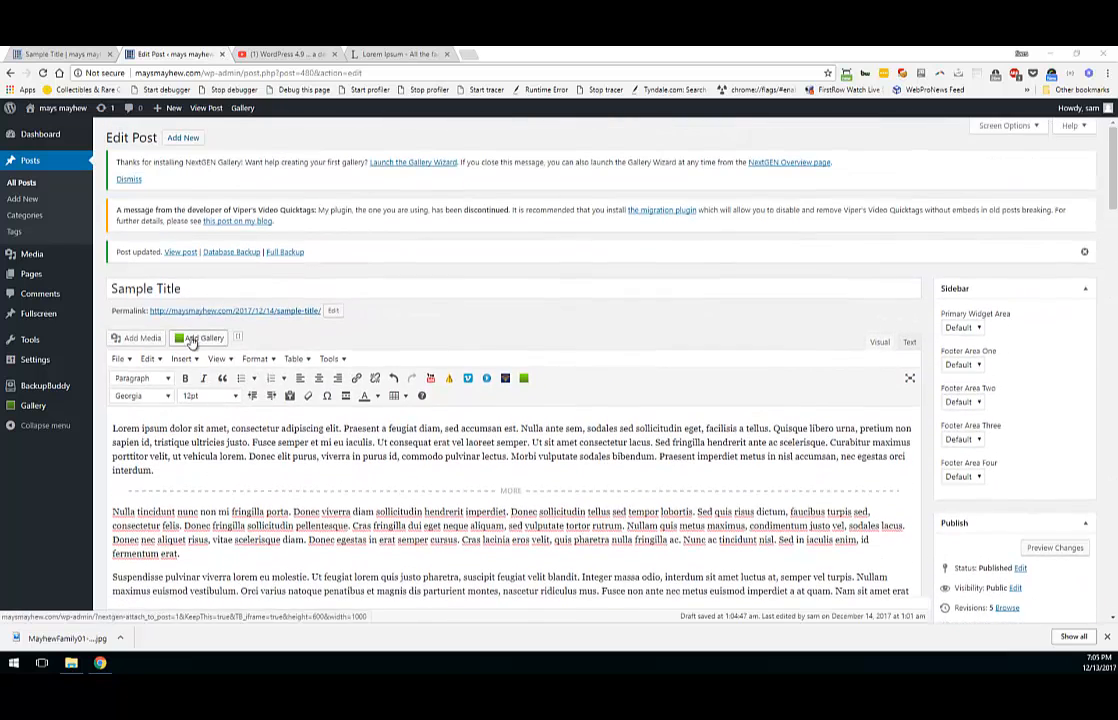
click(194, 340)
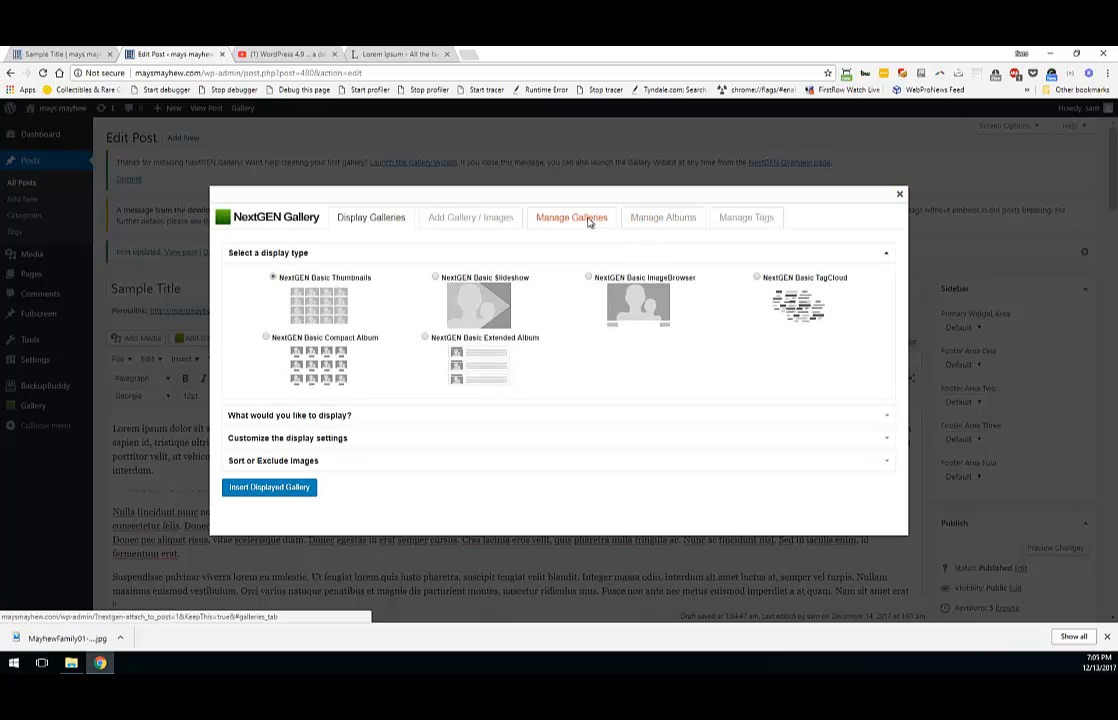
click(590, 219)
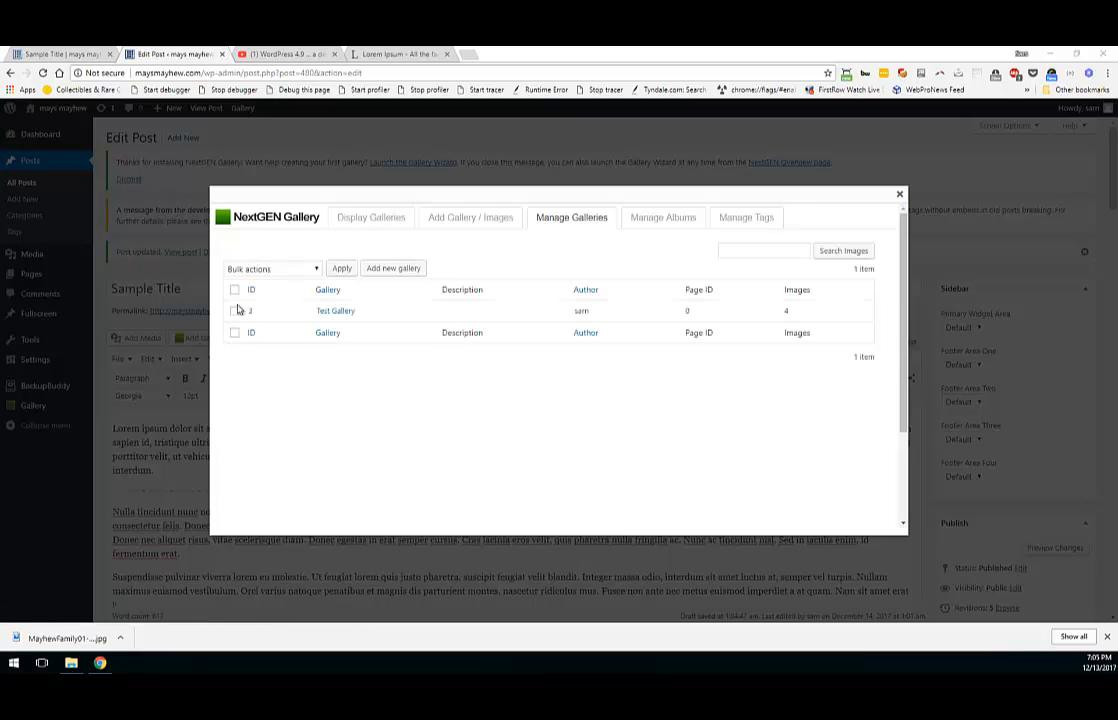
click(327, 314)
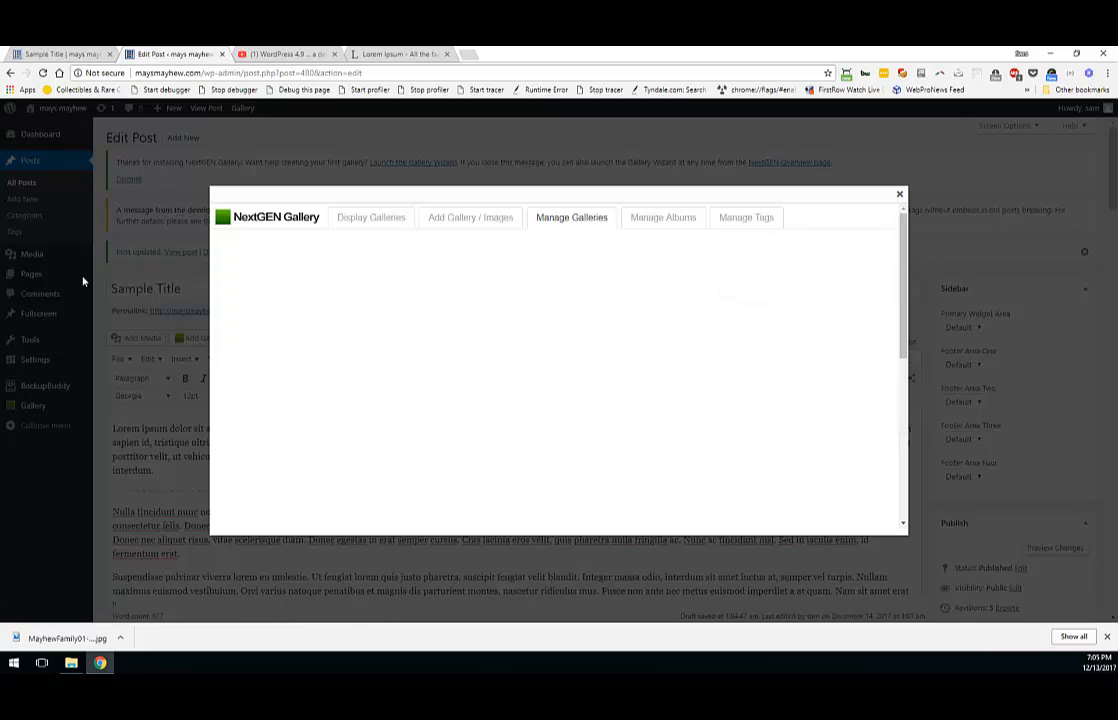
Step: Move the blue-beach-wallpaper-hd image to the end of "Test Gallery", save the new sort order, and close the gallery window
scroll(410, 366, down, 5)
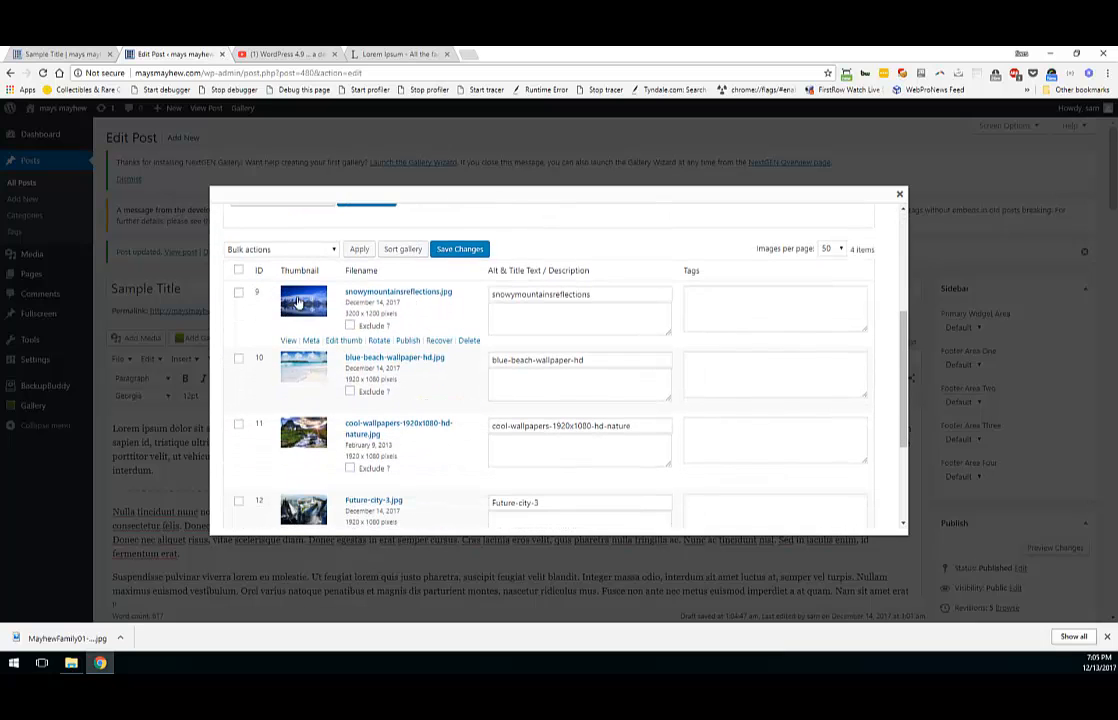
scroll(320, 309, up, 1)
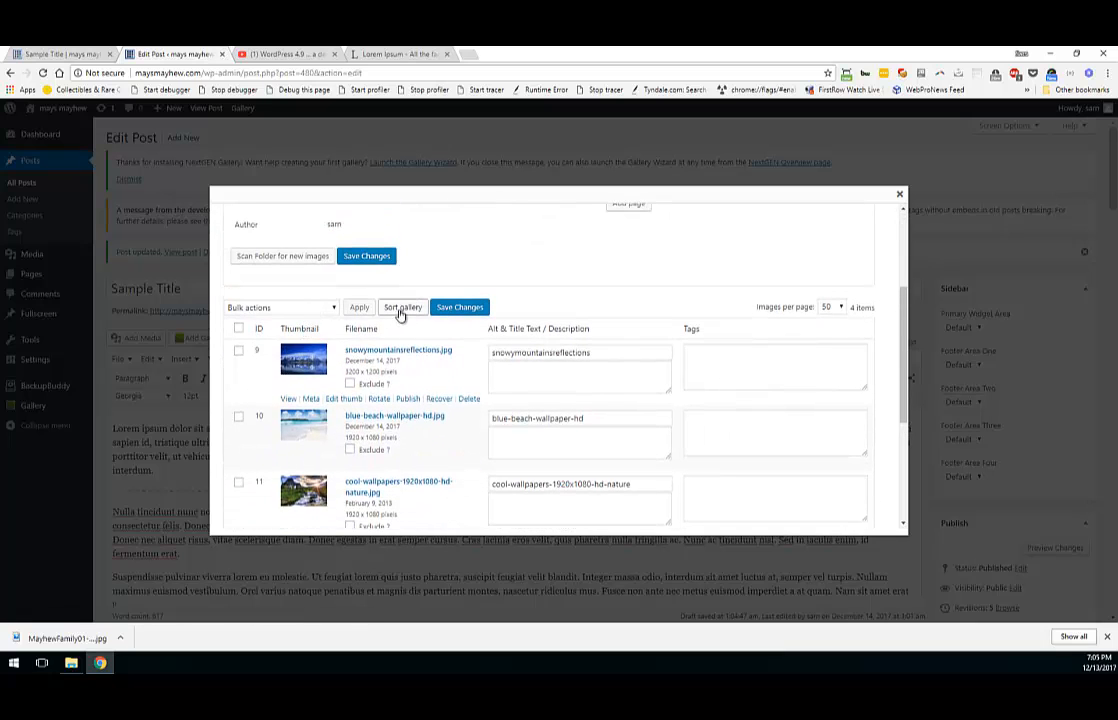
scroll(400, 315, up, 2)
scroll(399, 330, down, 1)
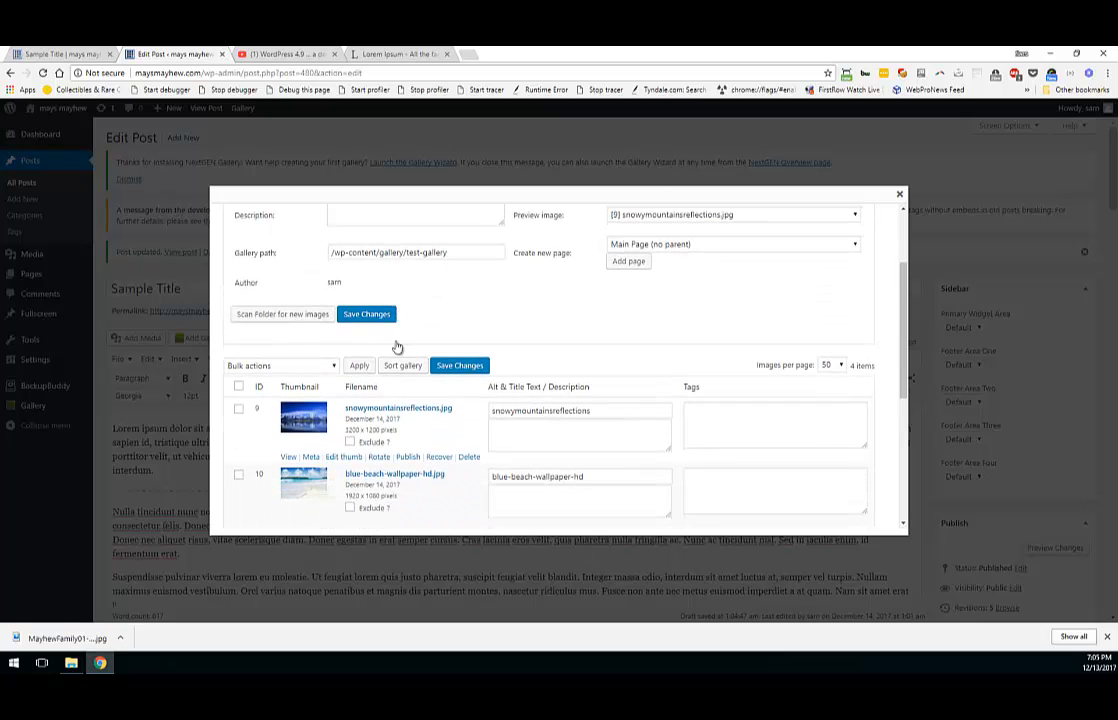
click(384, 366)
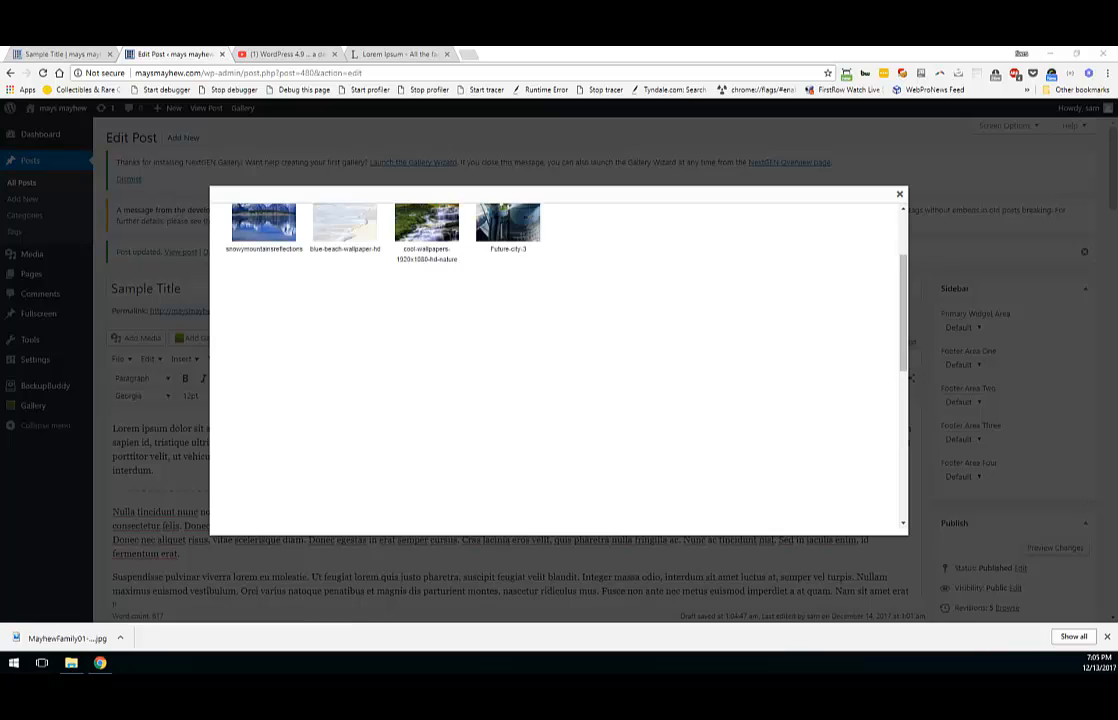
drag(327, 227, 405, 250)
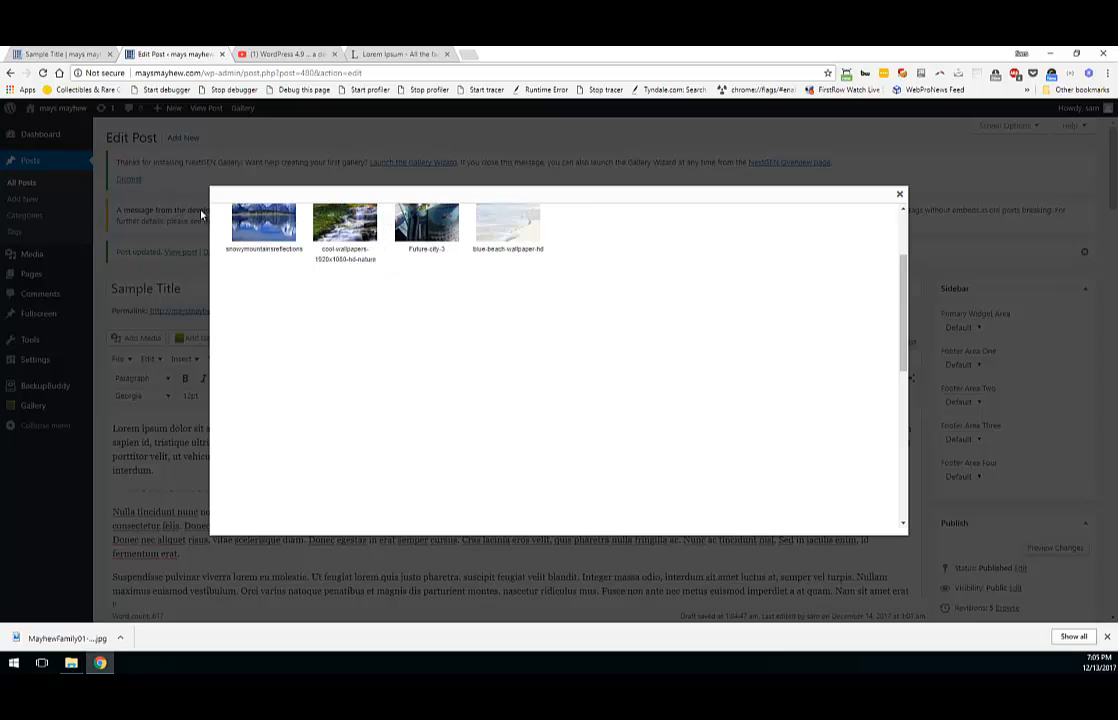
scroll(741, 352, down, 5)
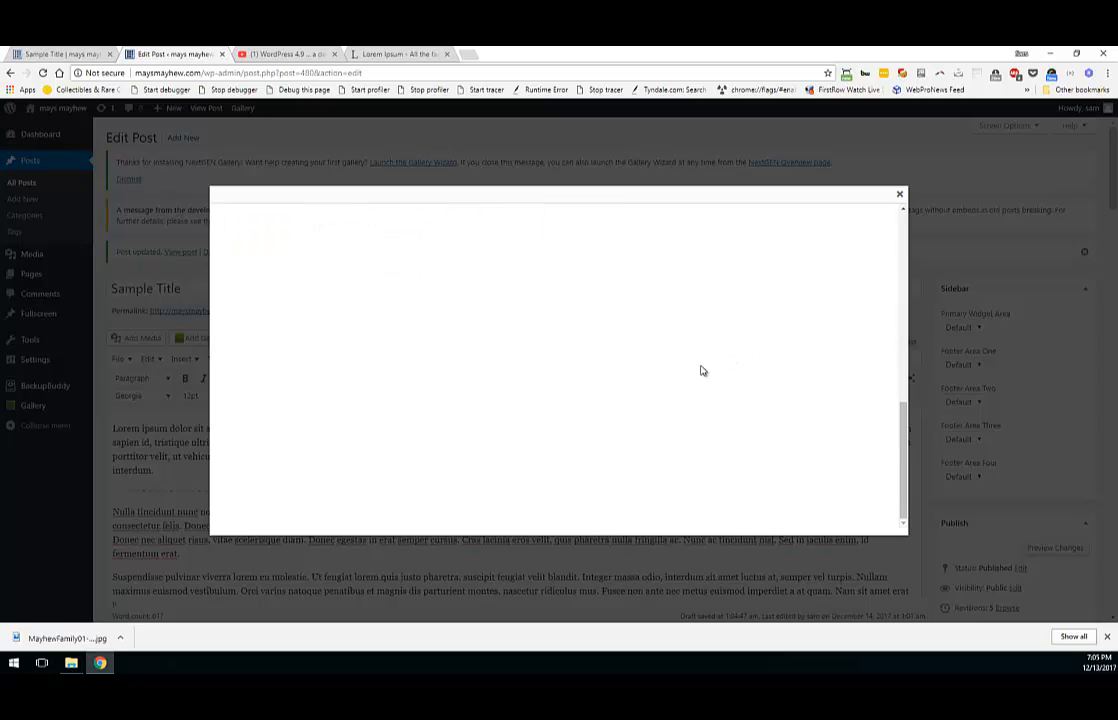
scroll(703, 390, up, 5)
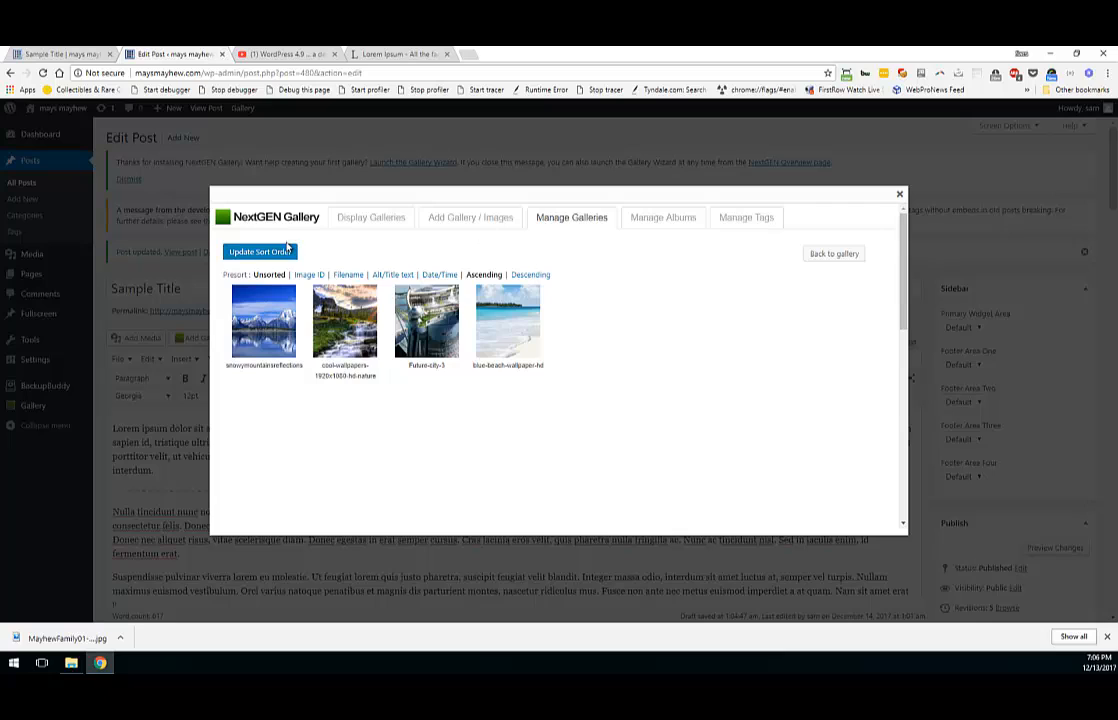
click(278, 255)
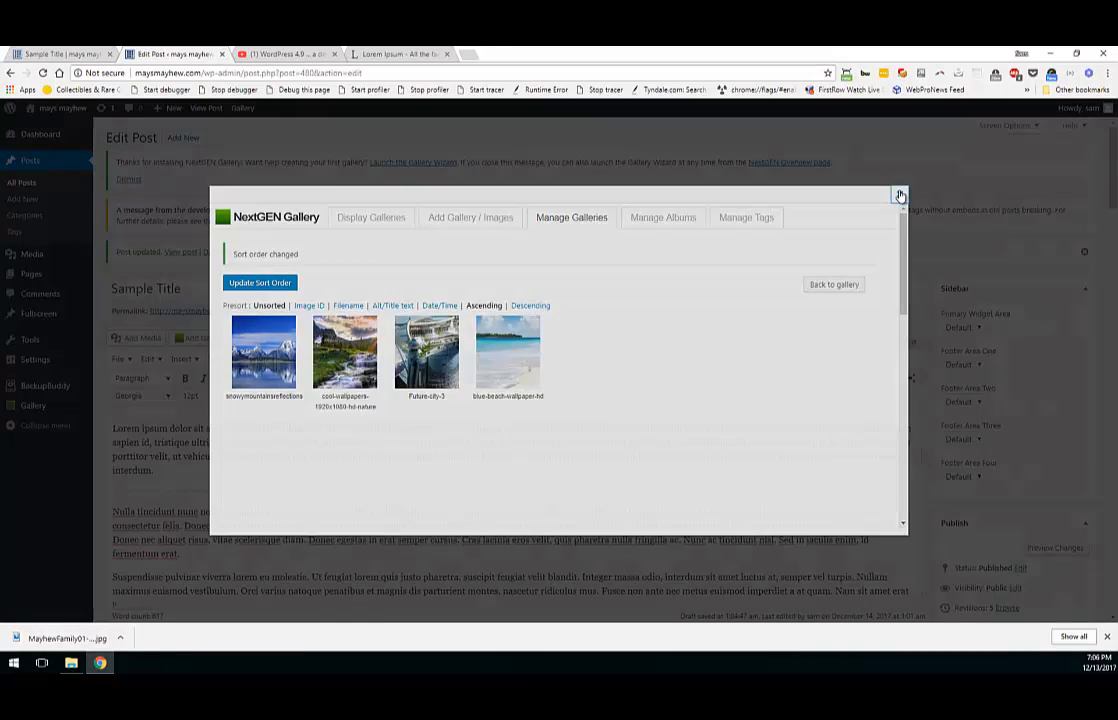
click(900, 192)
Step: Update the "Sample Title" post and reload its live page to check the reordered gallery thumbnails
scroll(941, 374, down, 4)
click(1064, 418)
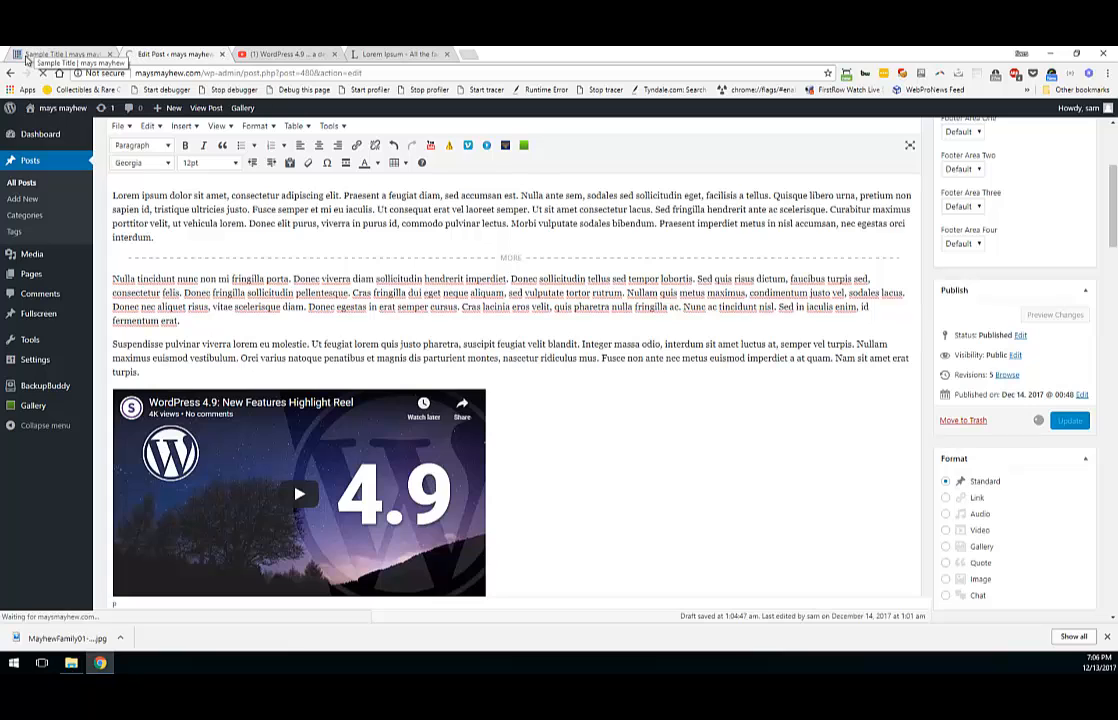
click(26, 58)
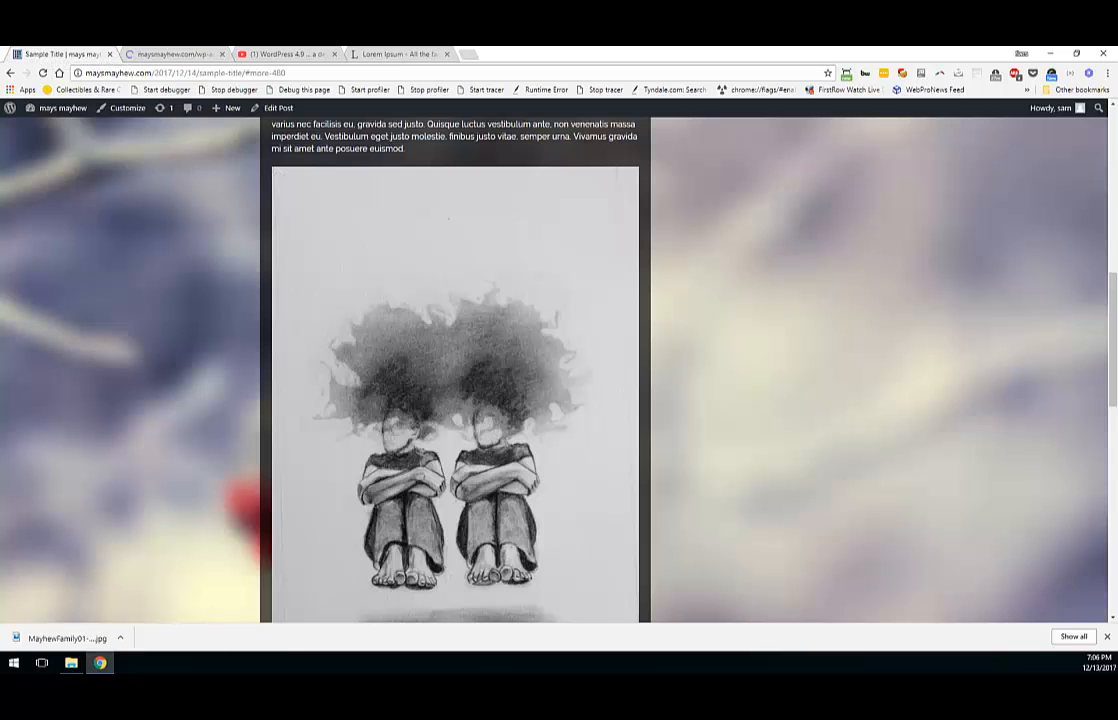
click(42, 73)
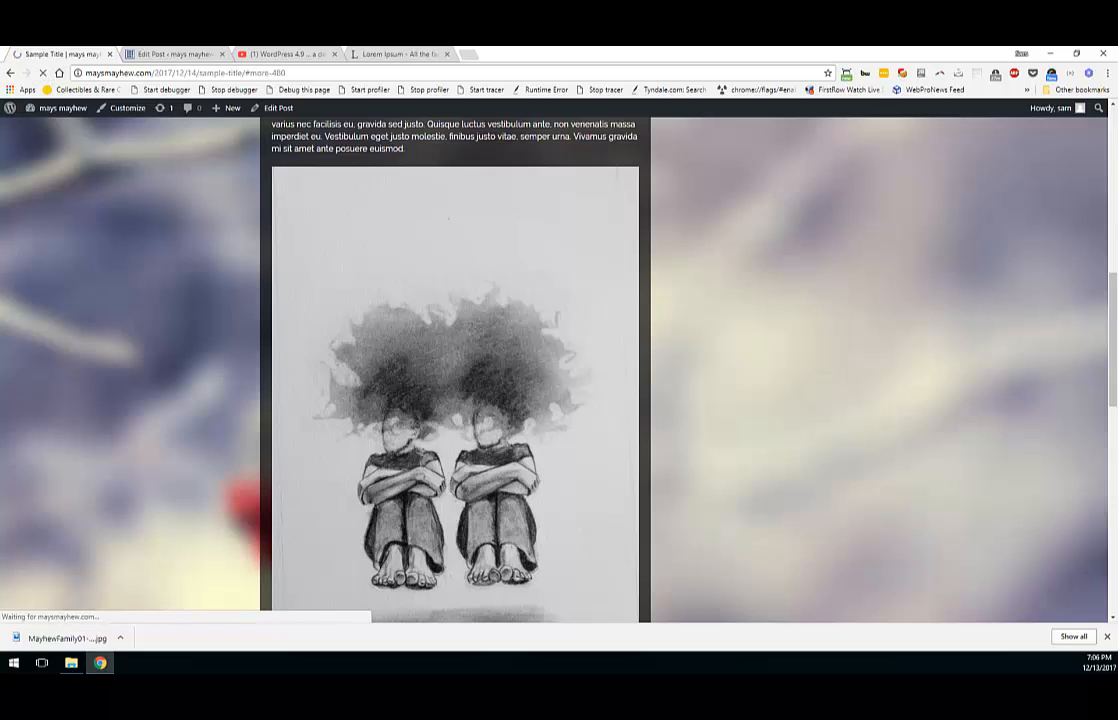
scroll(293, 263, down, 5)
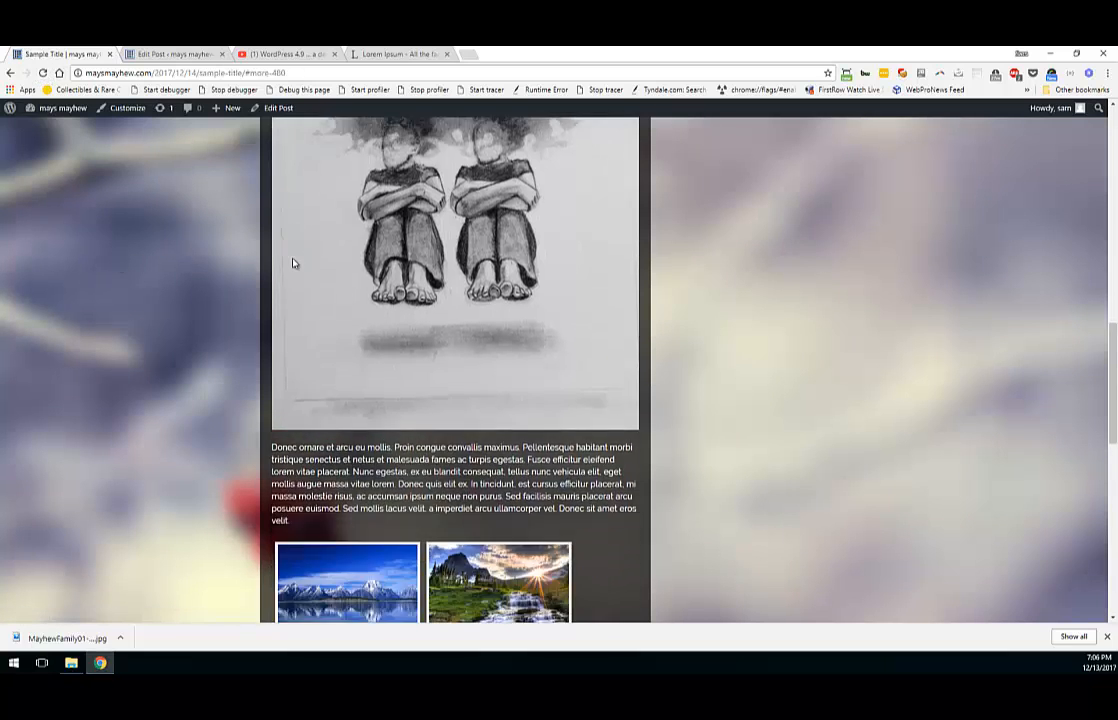
scroll(293, 263, down, 4)
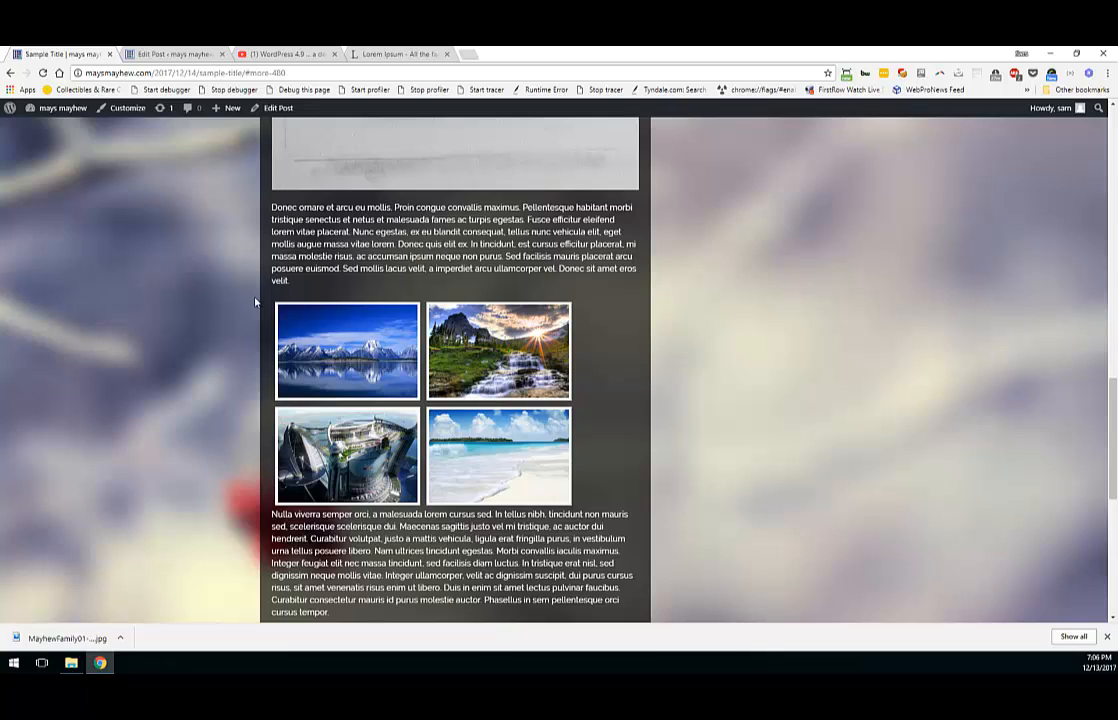
Step: View the gallery images enlarged on the live page, browse between them, and close the enlarged view
click(480, 373)
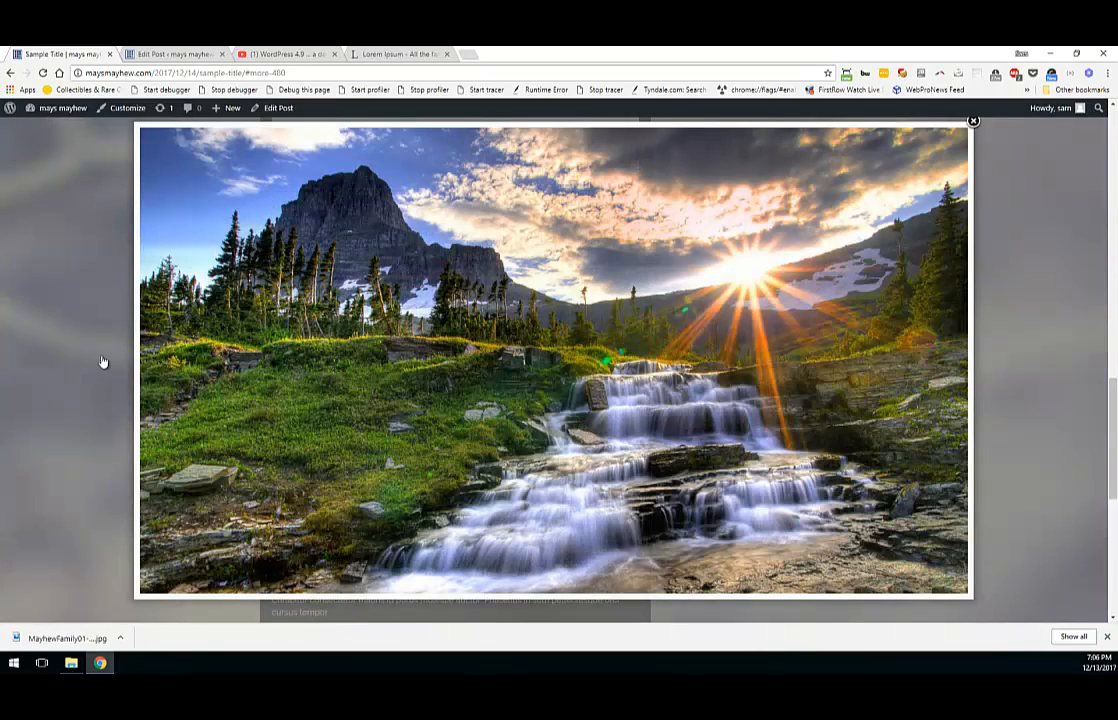
click(101, 362)
click(364, 435)
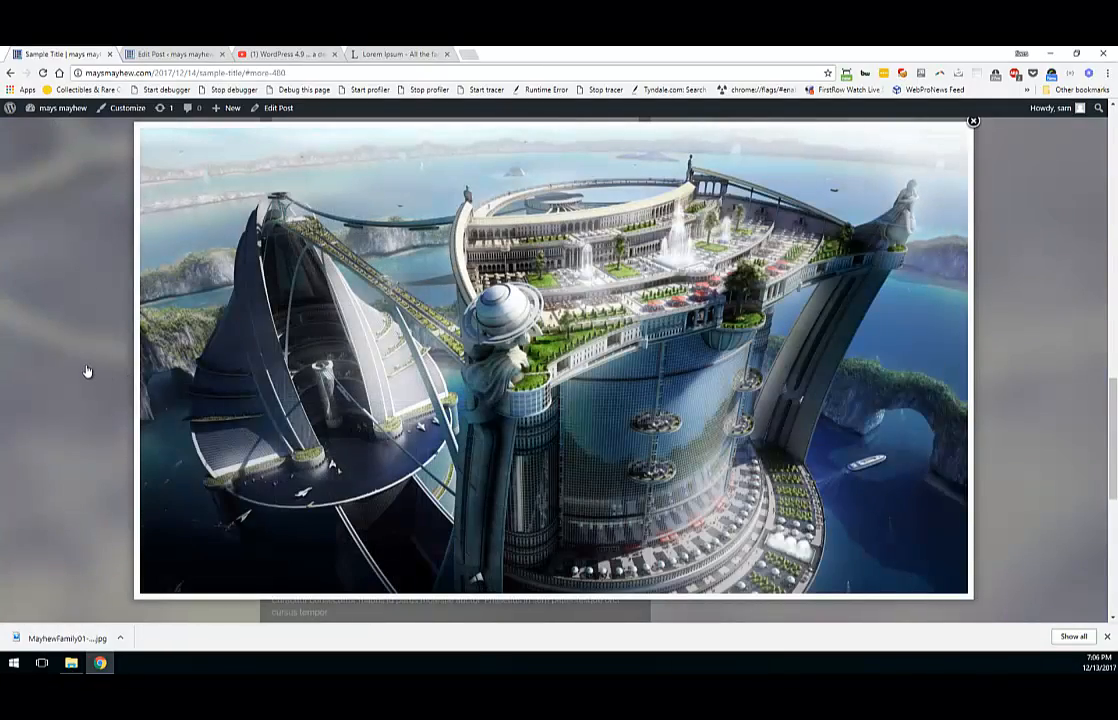
click(86, 371)
click(495, 455)
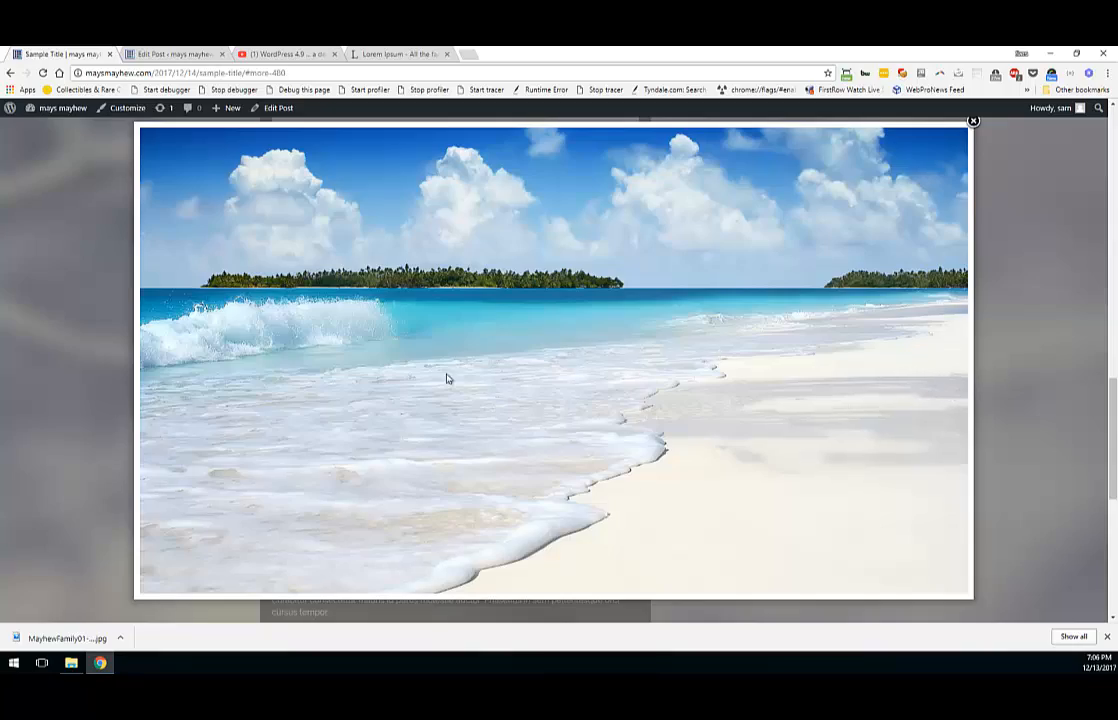
click(152, 364)
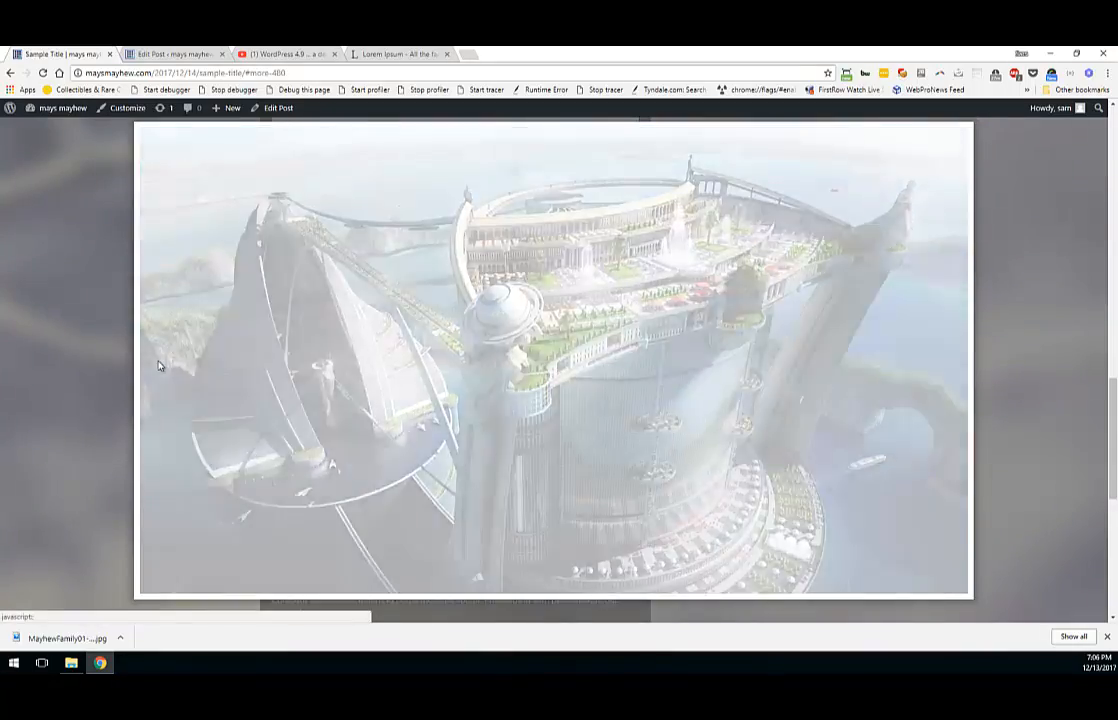
click(158, 366)
click(160, 367)
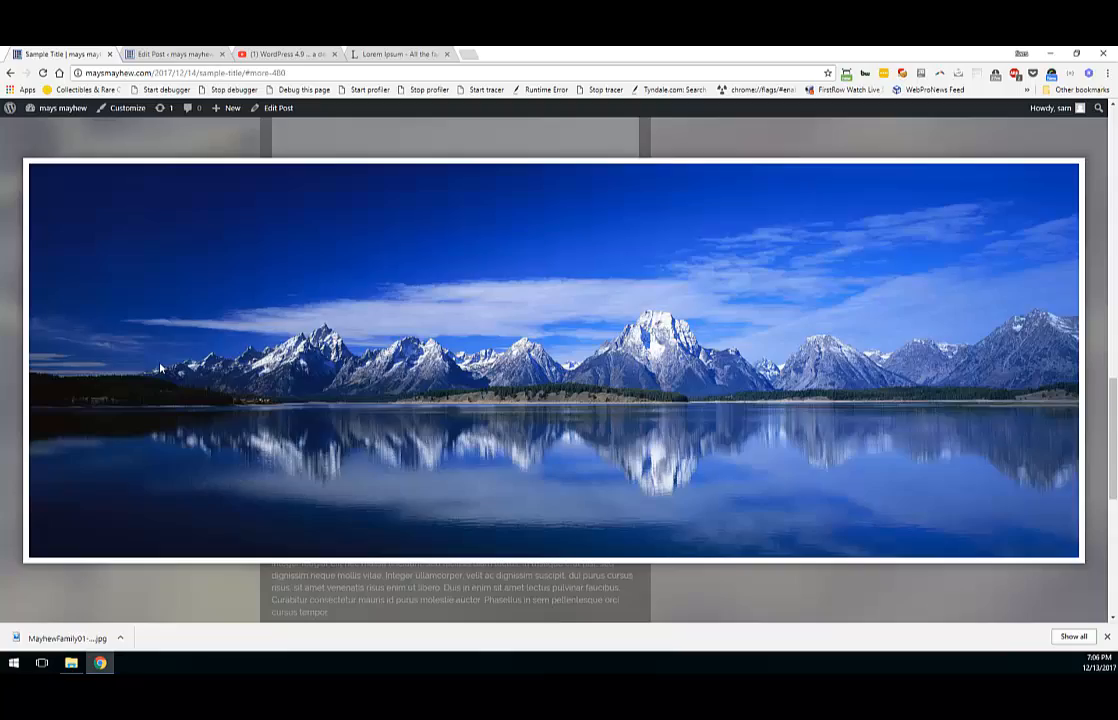
click(160, 367)
click(100, 226)
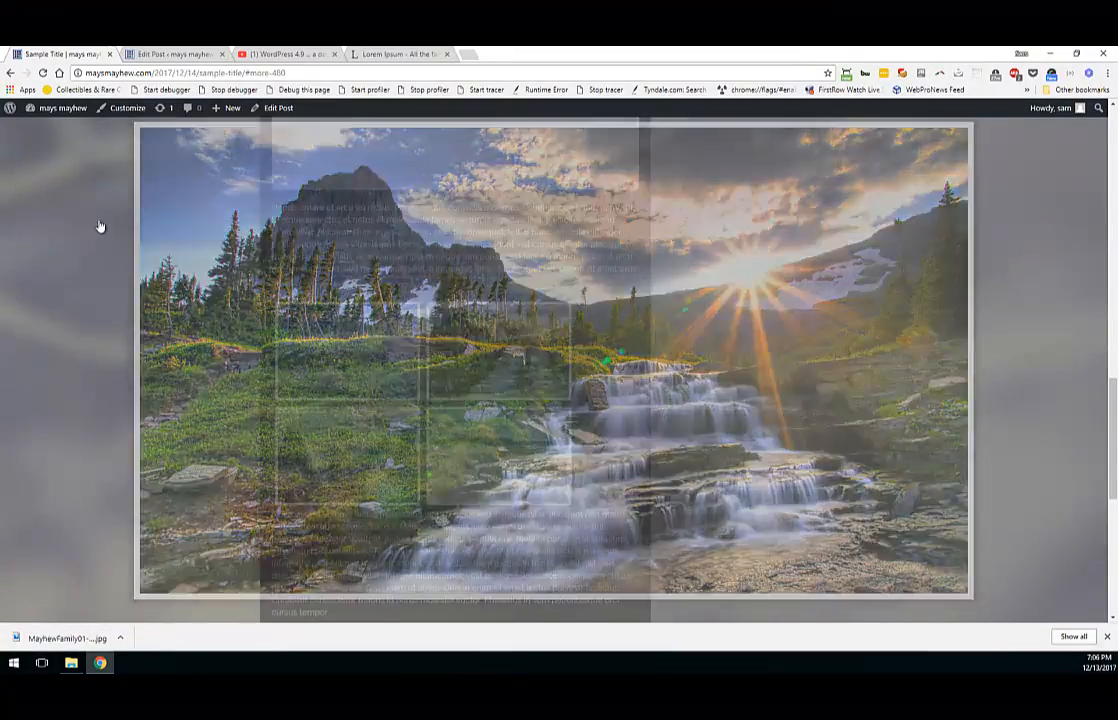
Step: Change the post's embedded NextGEN gallery to the NextGEN Basic Slideshow display type and insert the displayed gallery
click(155, 53)
scroll(420, 370, down, 2)
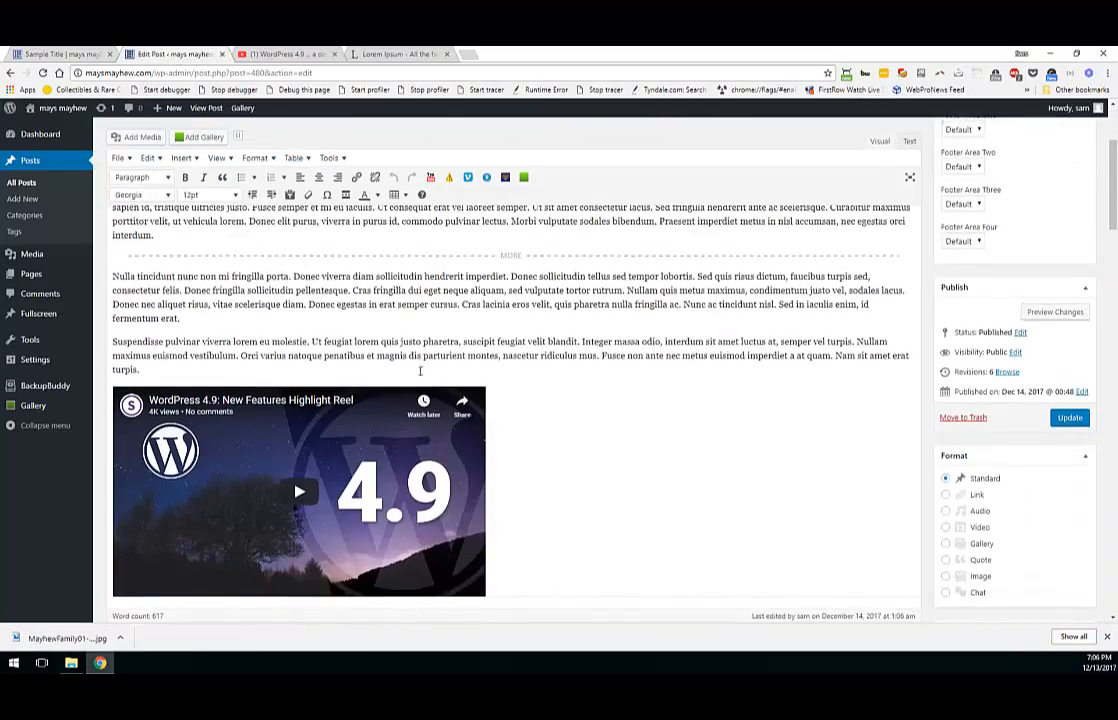
scroll(420, 370, down, 15)
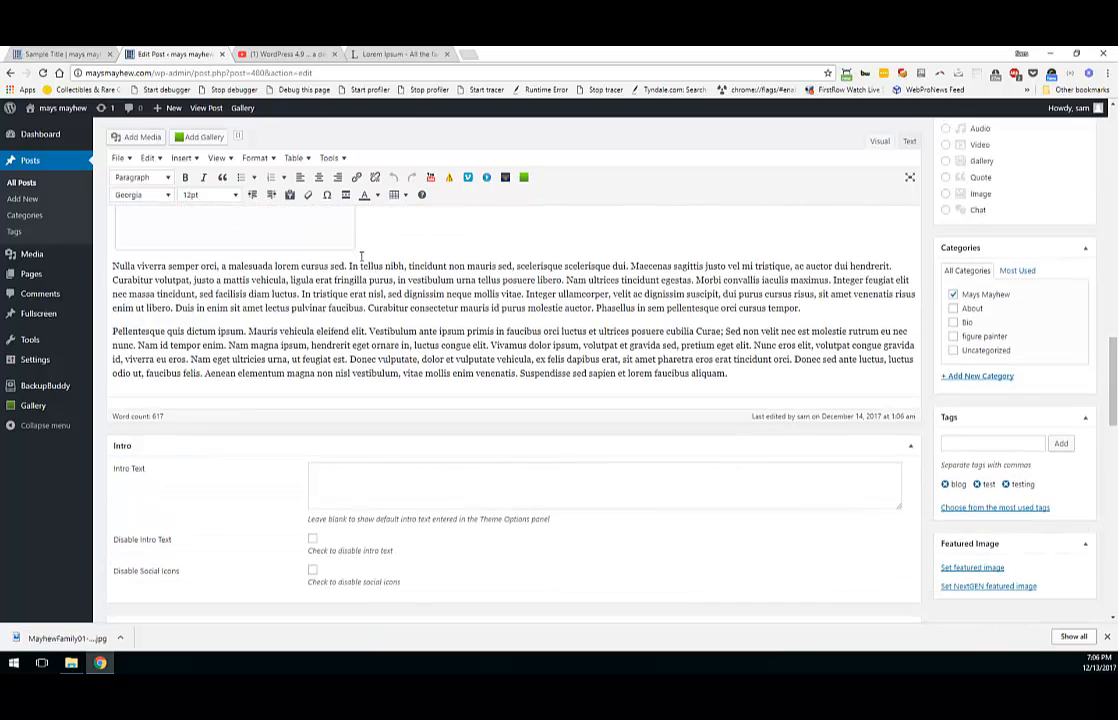
scroll(361, 257, up, 2)
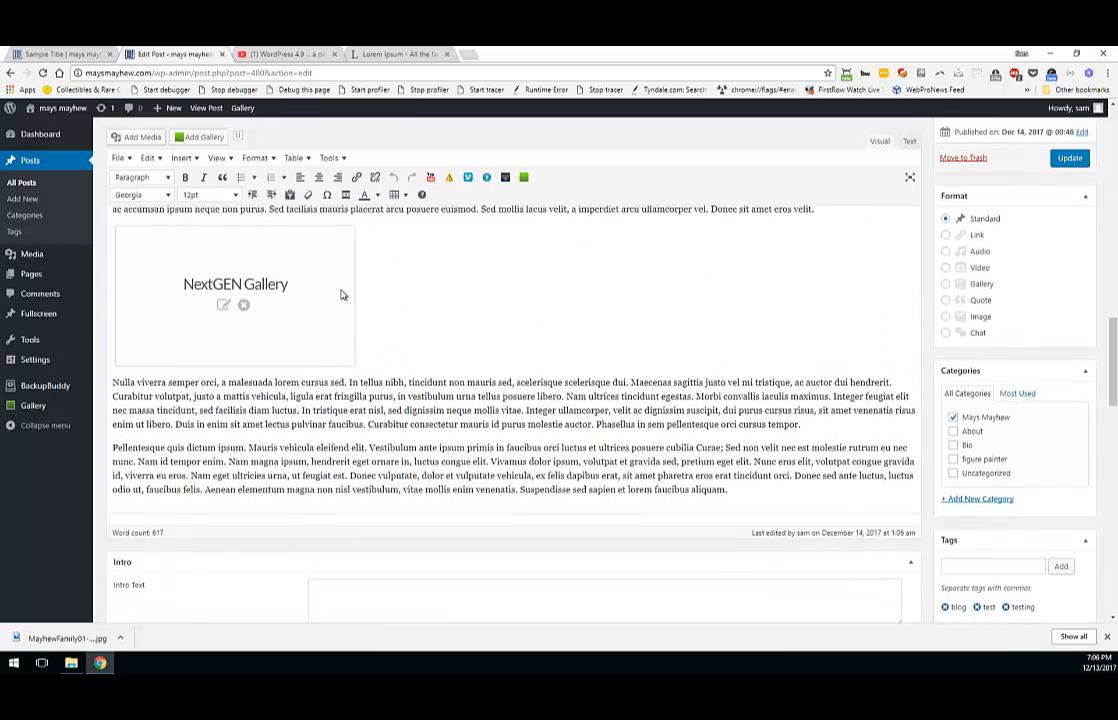
click(224, 308)
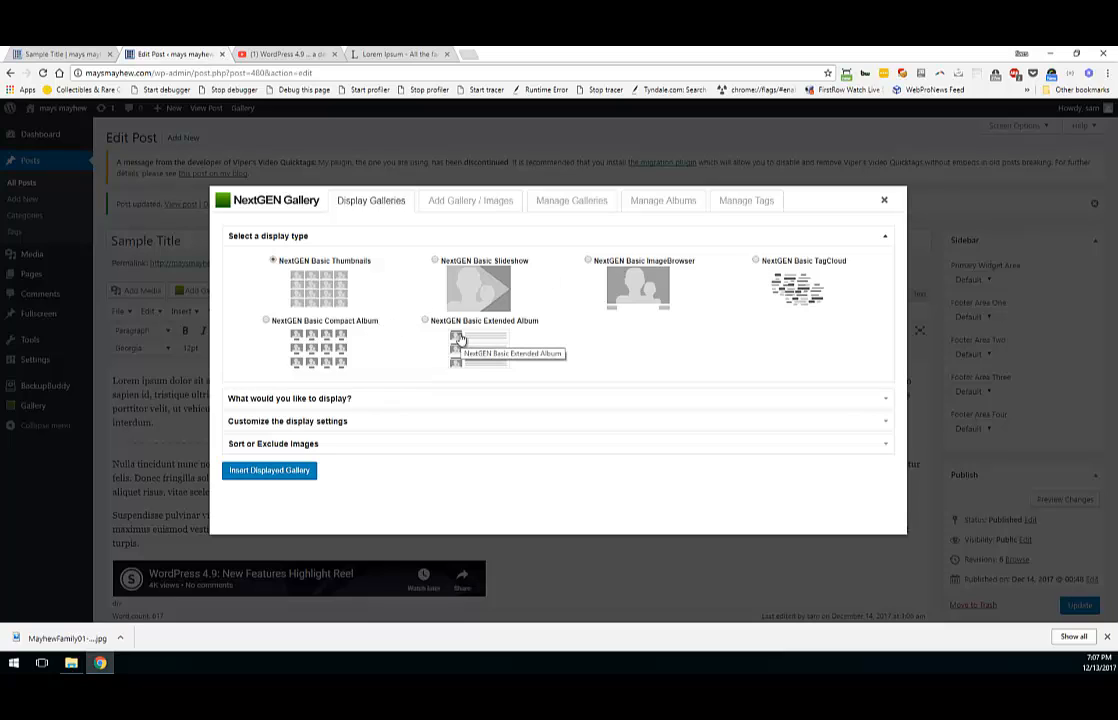
click(293, 421)
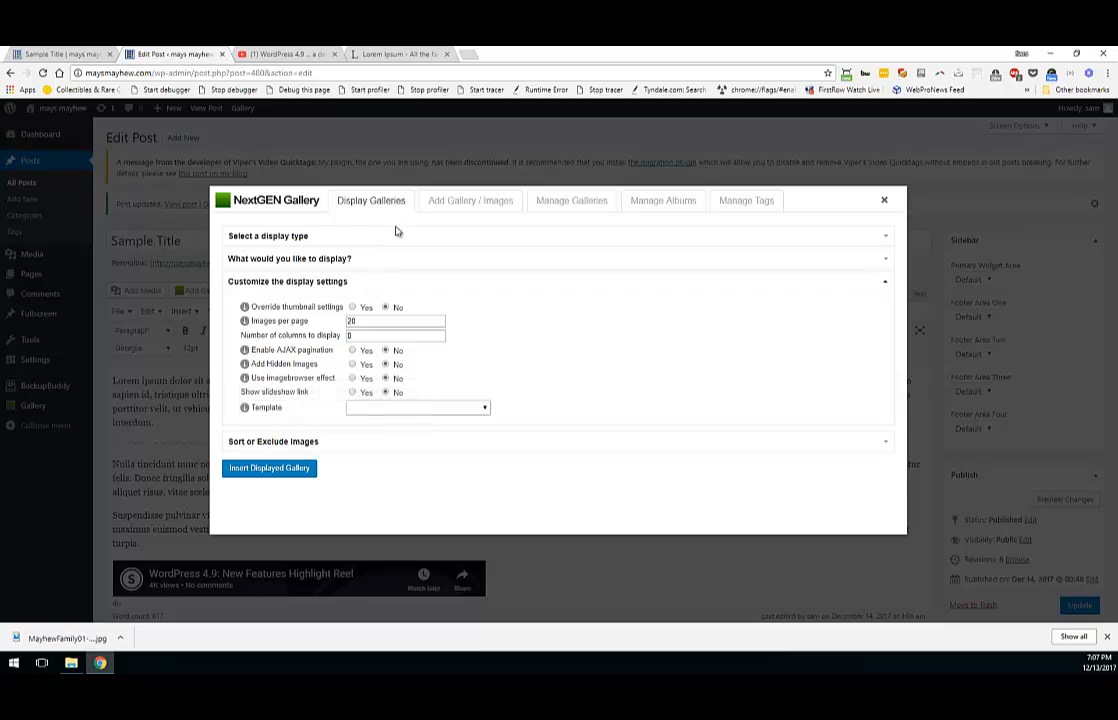
click(328, 238)
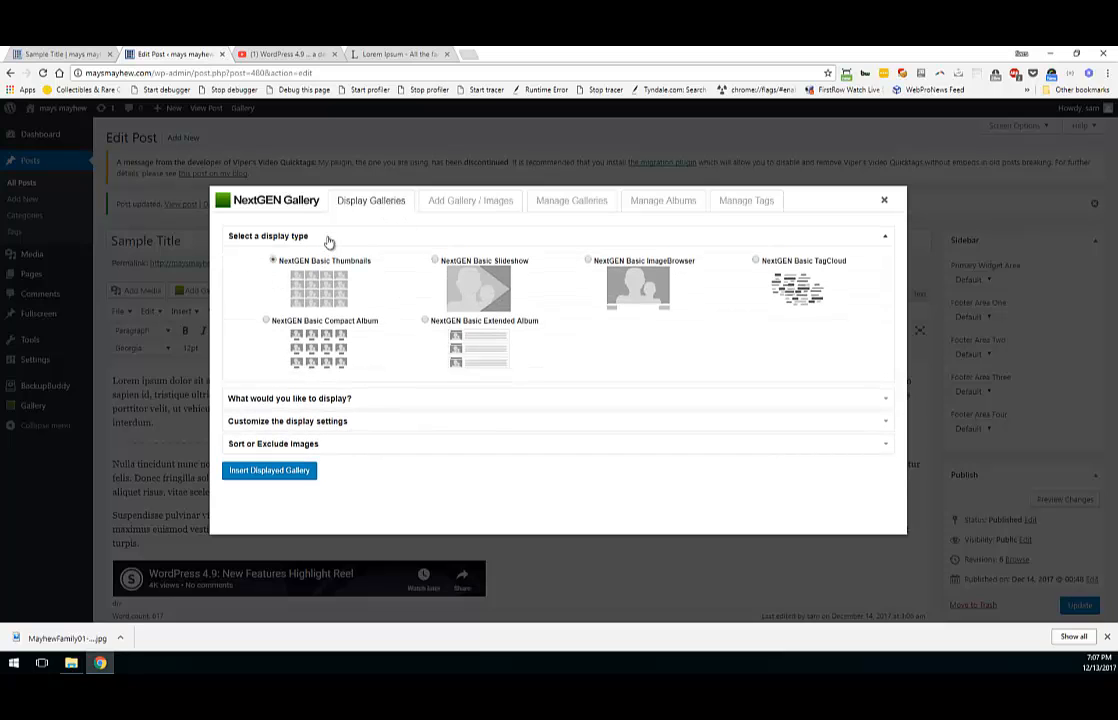
click(434, 261)
click(268, 471)
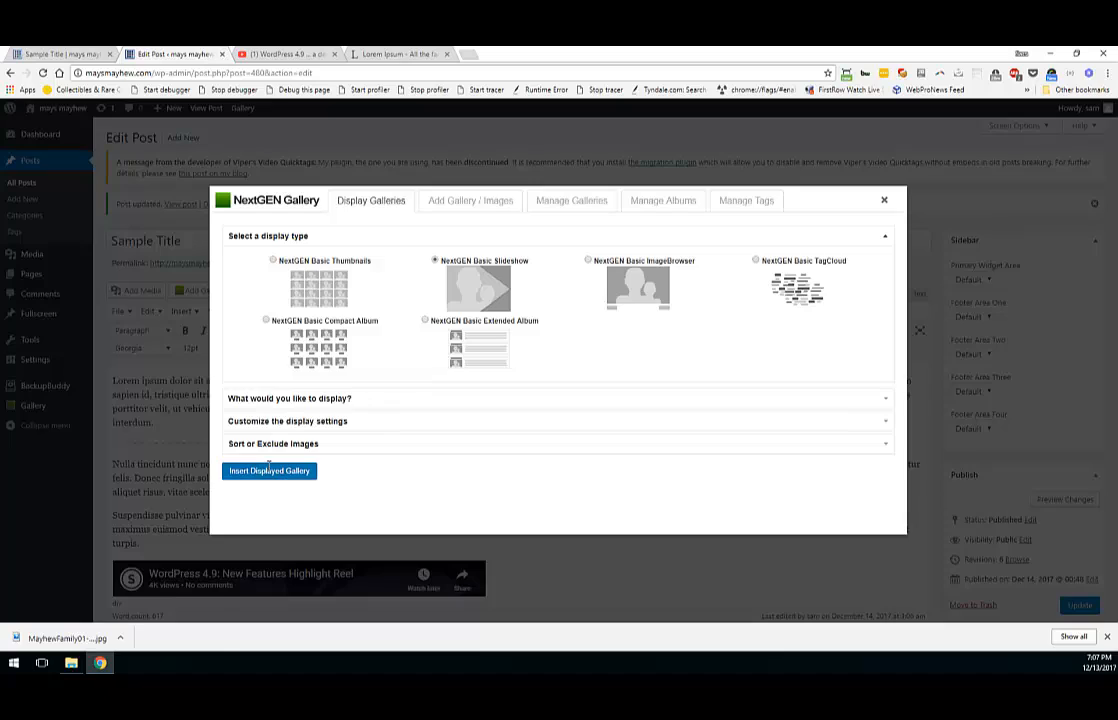
Step: Save the gallery display change by updating the post, and reload the live page to view the slideshow
scroll(366, 427, down, 10)
scroll(366, 427, down, 6)
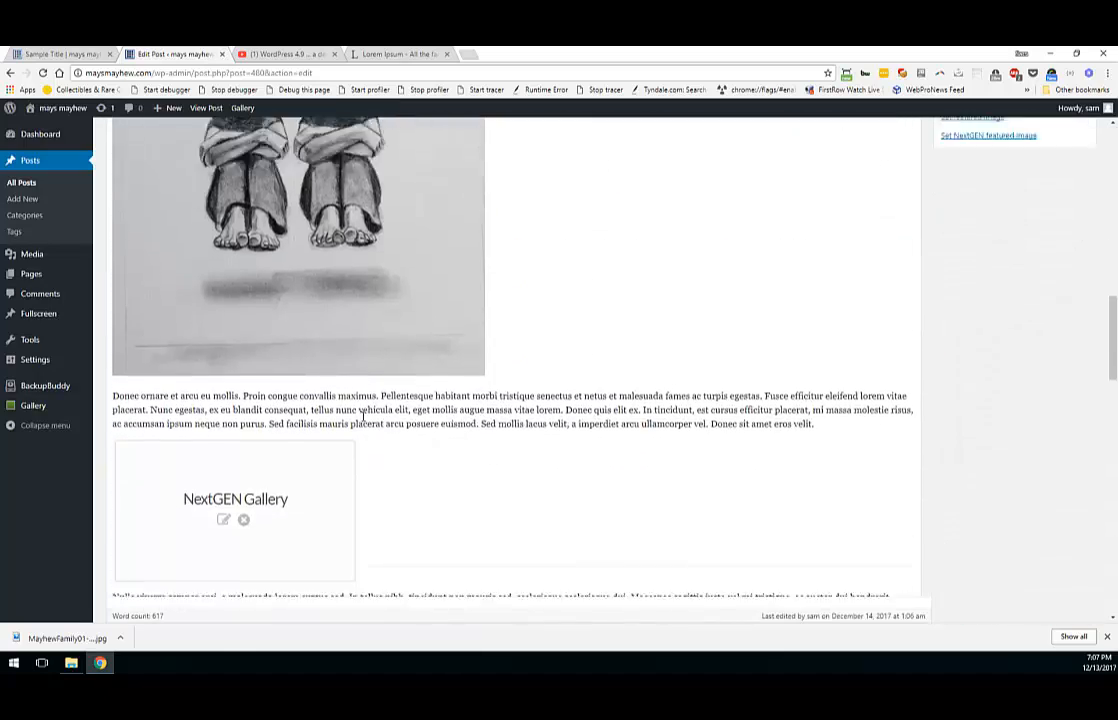
scroll(366, 427, up, 5)
scroll(1093, 257, up, 6)
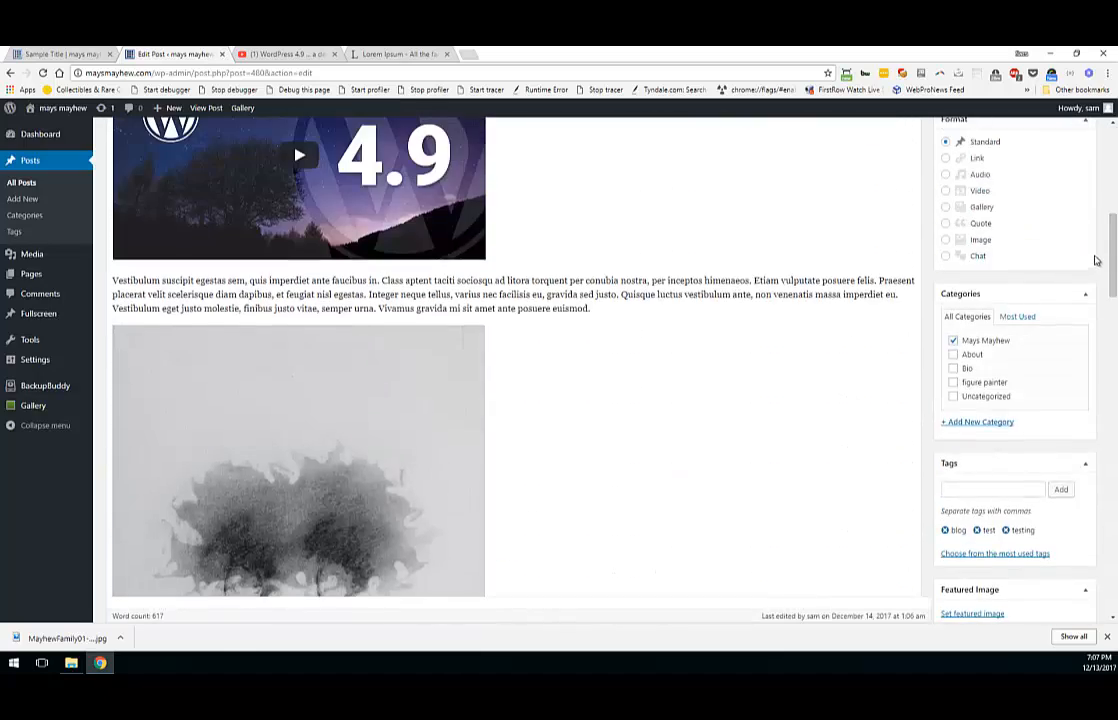
click(1071, 256)
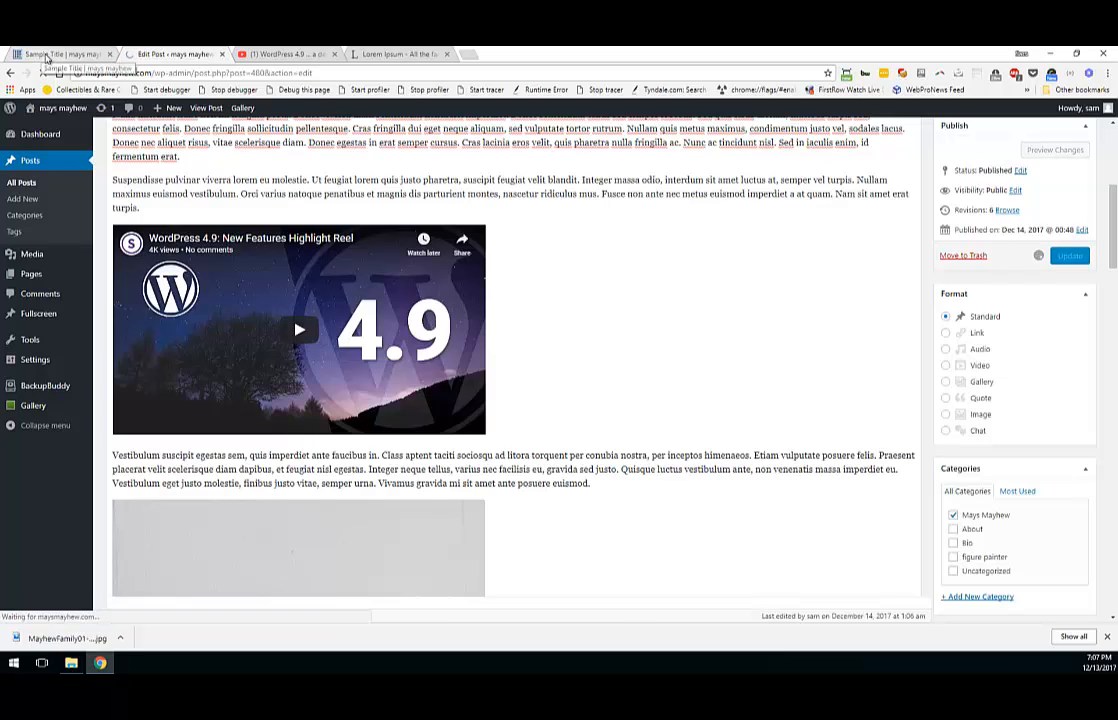
click(22, 52)
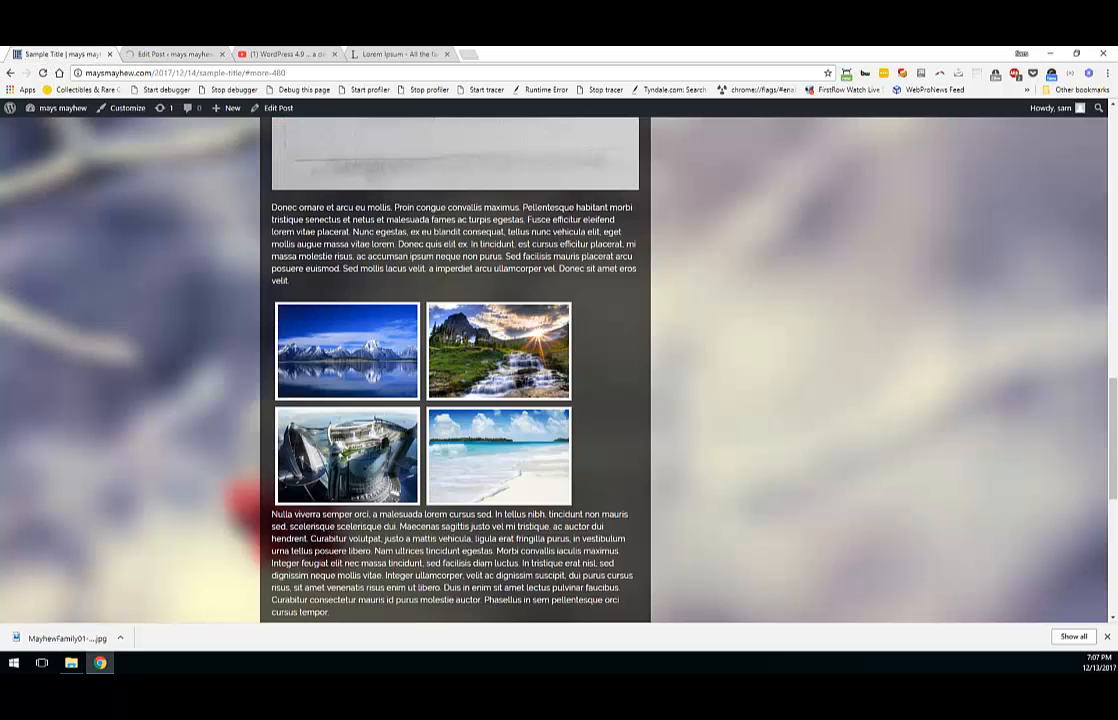
click(42, 73)
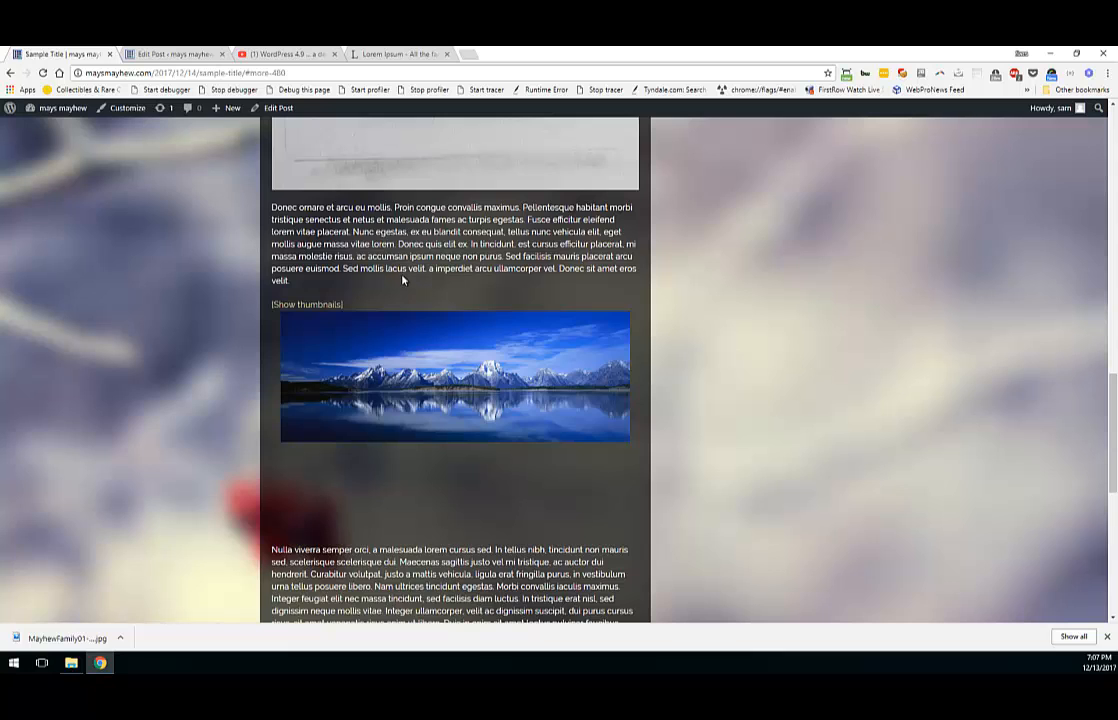
Step: Show the slideshow's images as thumbnails on the live page, and return to the slideshow view
click(329, 306)
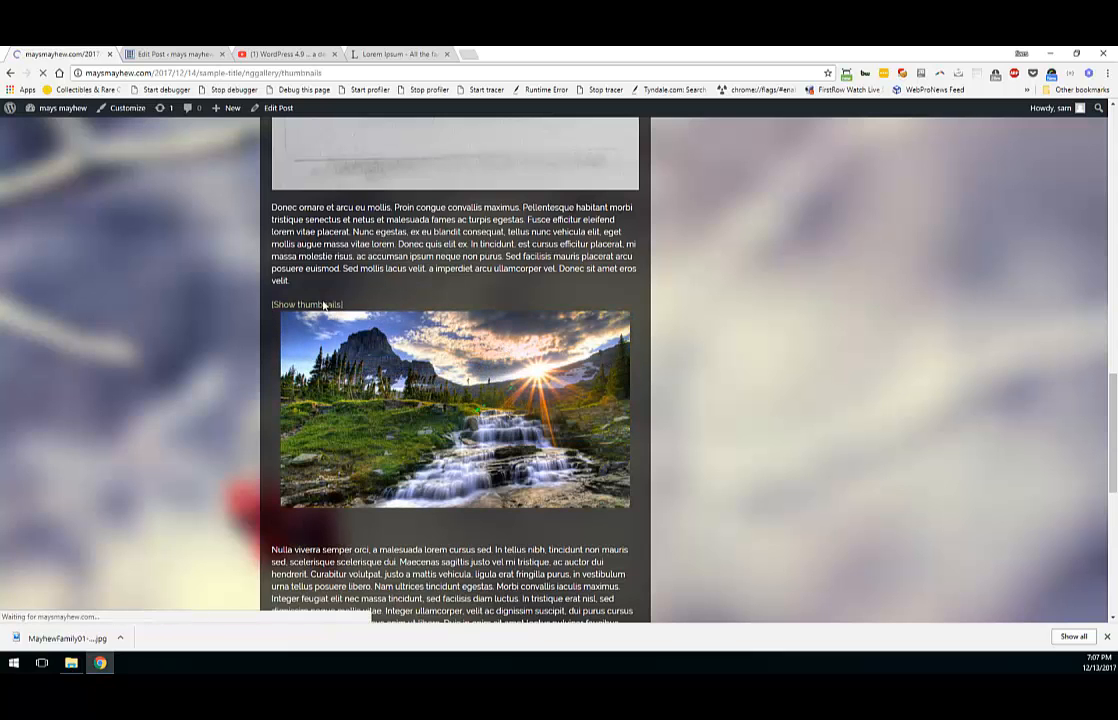
scroll(355, 380, down, 3)
scroll(355, 380, down, 10)
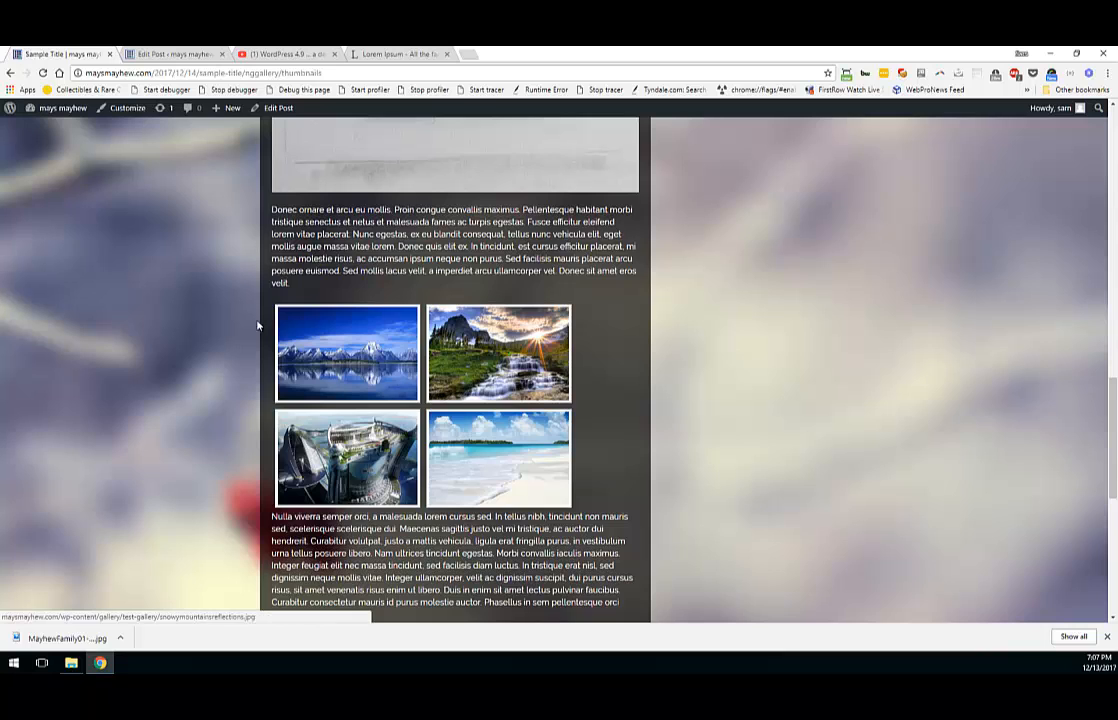
key(alt+Left)
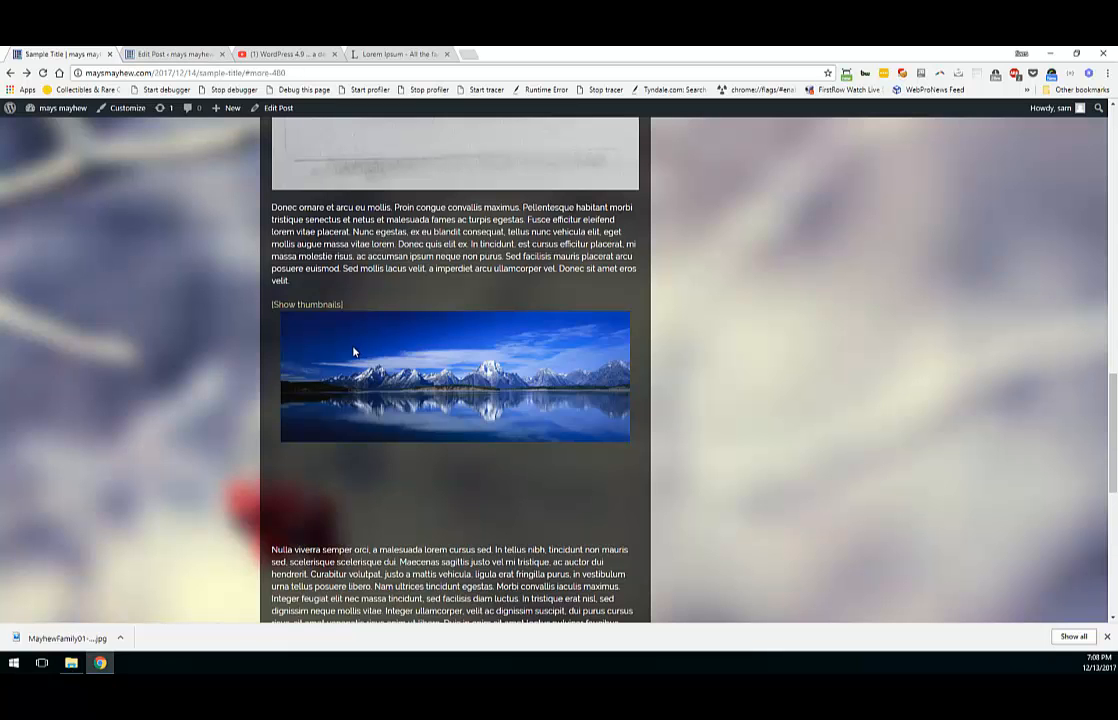
Step: In the post's embedded NextGEN slideshow, set the interval to 3, turn off the thumbnail link, and insert the displayed gallery
click(172, 53)
scroll(175, 150, down, 10)
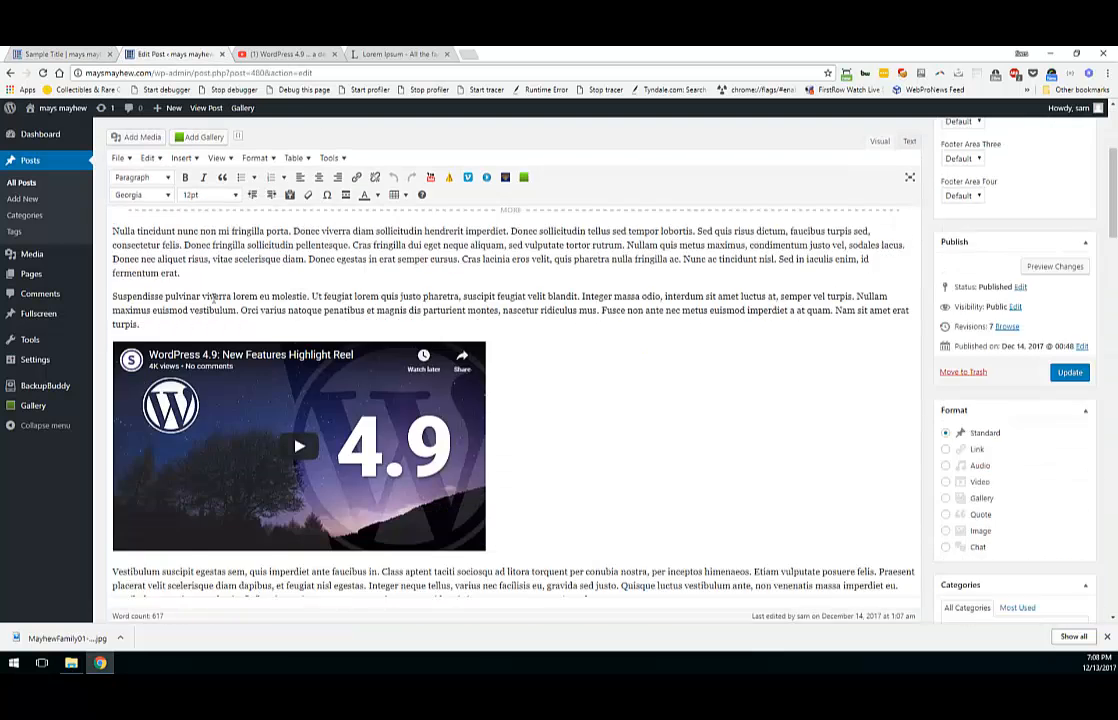
scroll(232, 300, down, 8)
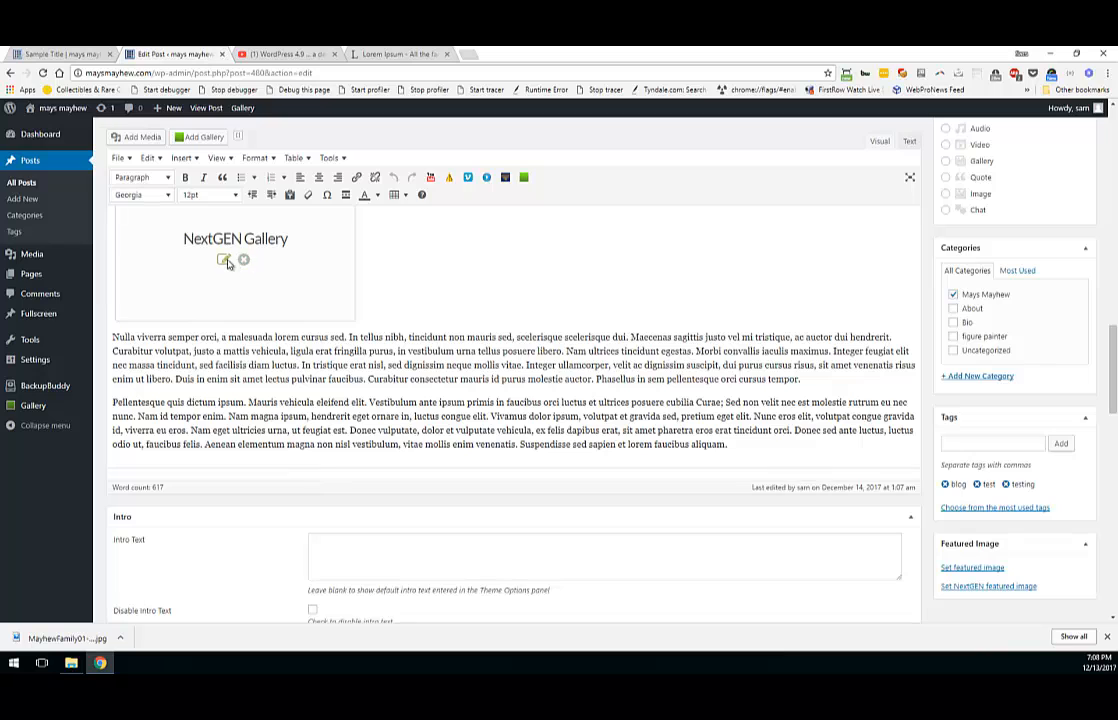
click(222, 260)
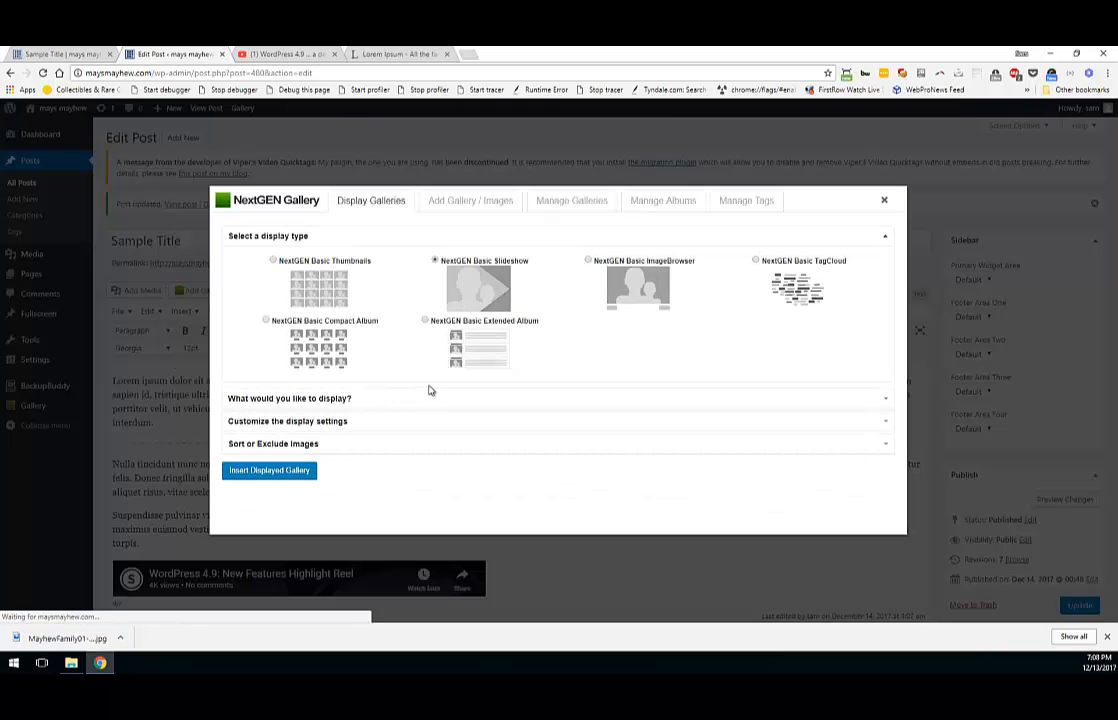
click(337, 400)
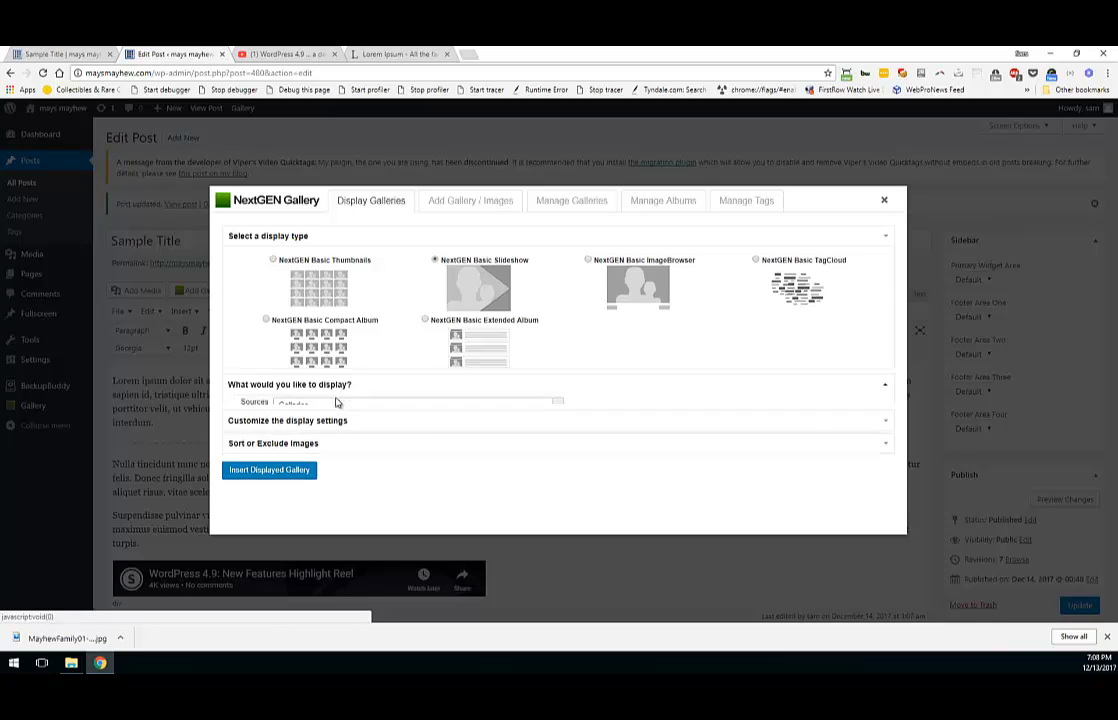
click(324, 371)
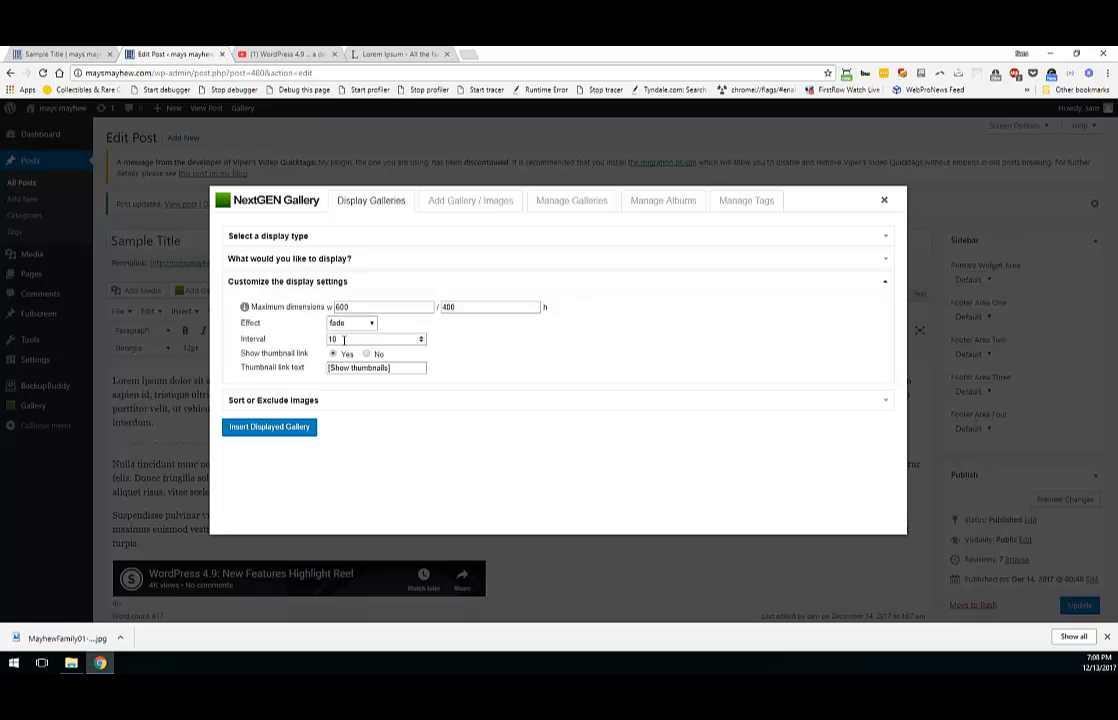
click(343, 340)
text(3)
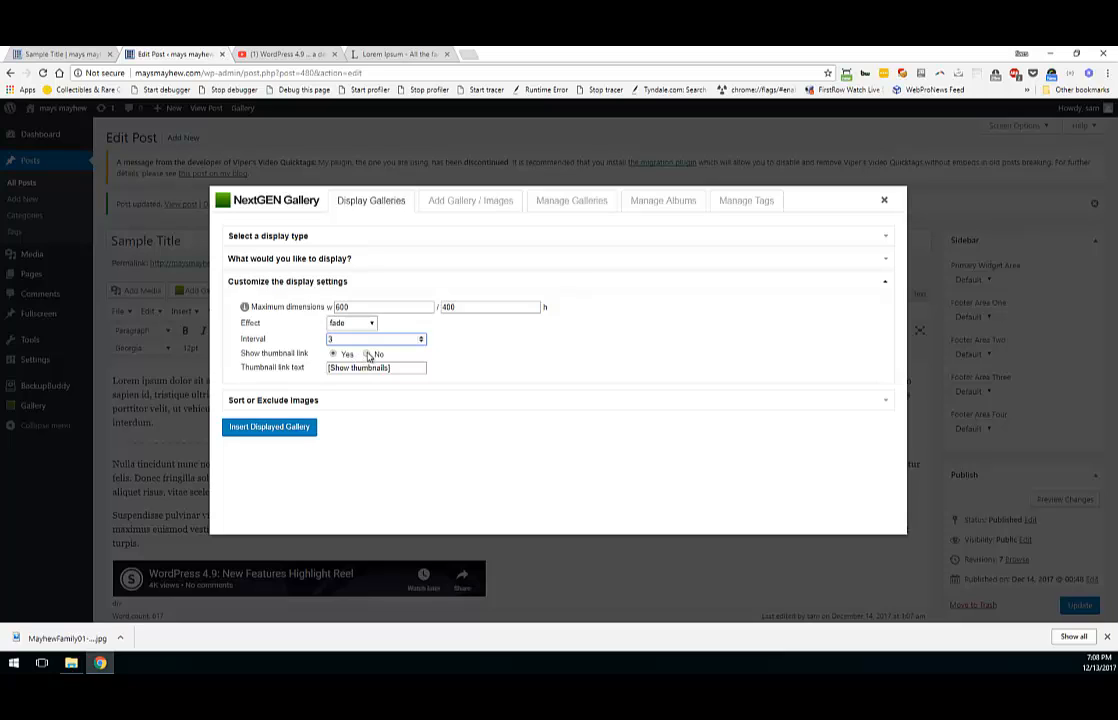
click(367, 354)
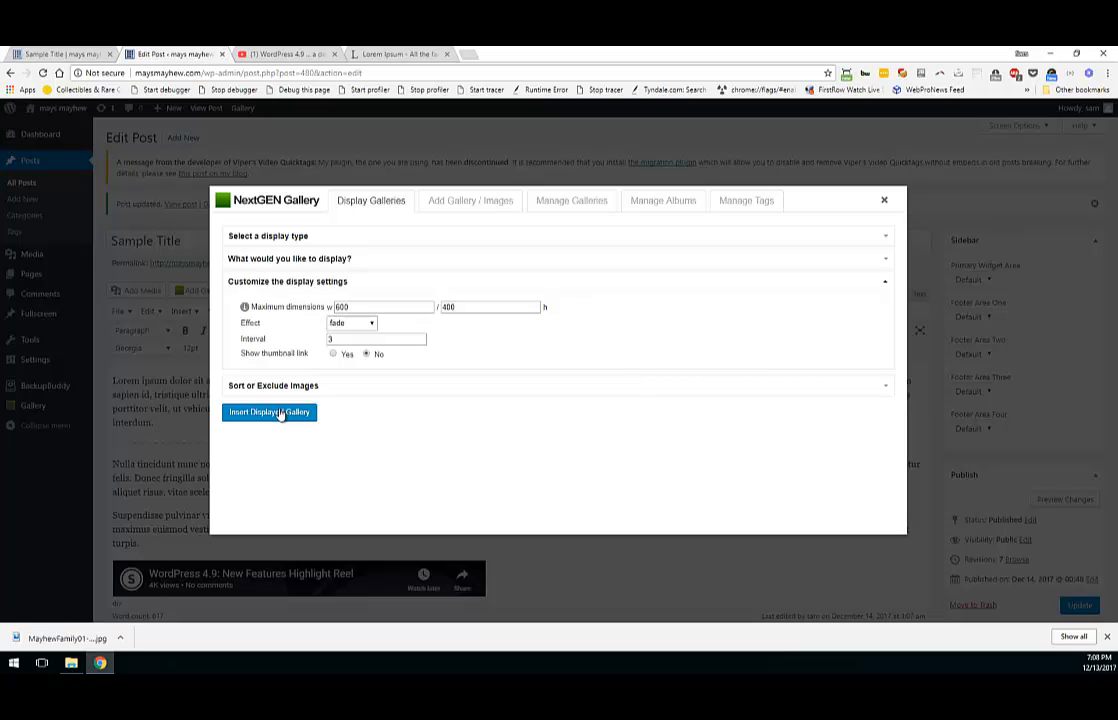
click(280, 413)
Step: Save the slideshow settings by updating the post, and reload the live page to review its slideshow, drawing and video
scroll(868, 494, down, 10)
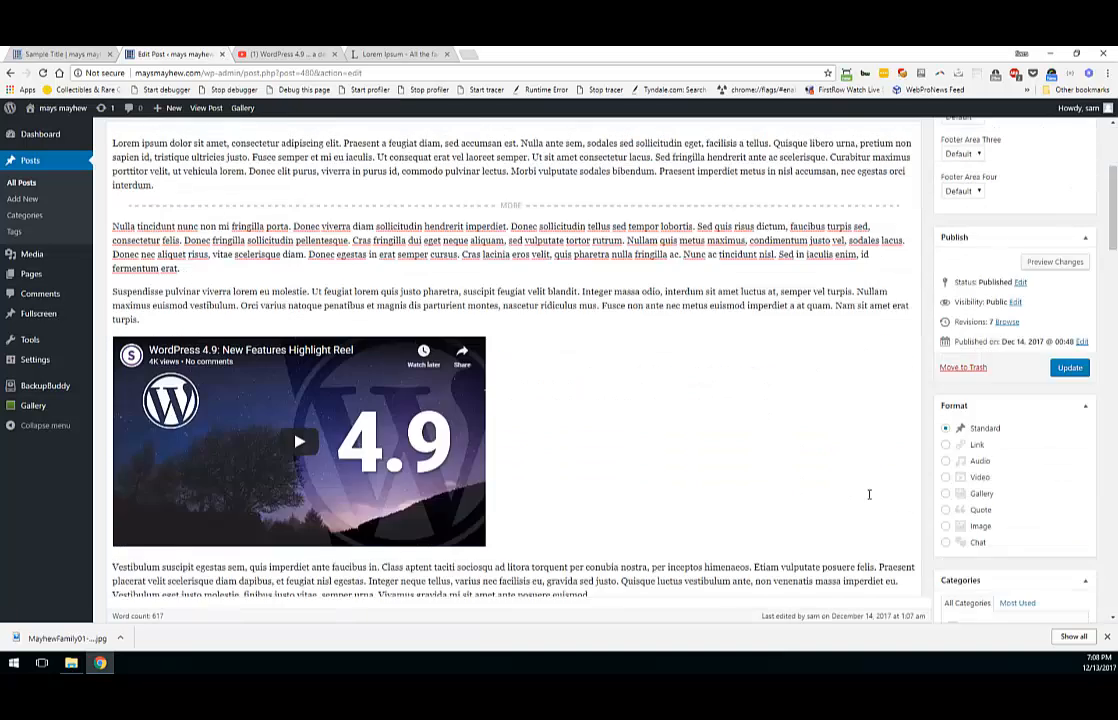
scroll(773, 423, down, 5)
scroll(735, 419, up, 3)
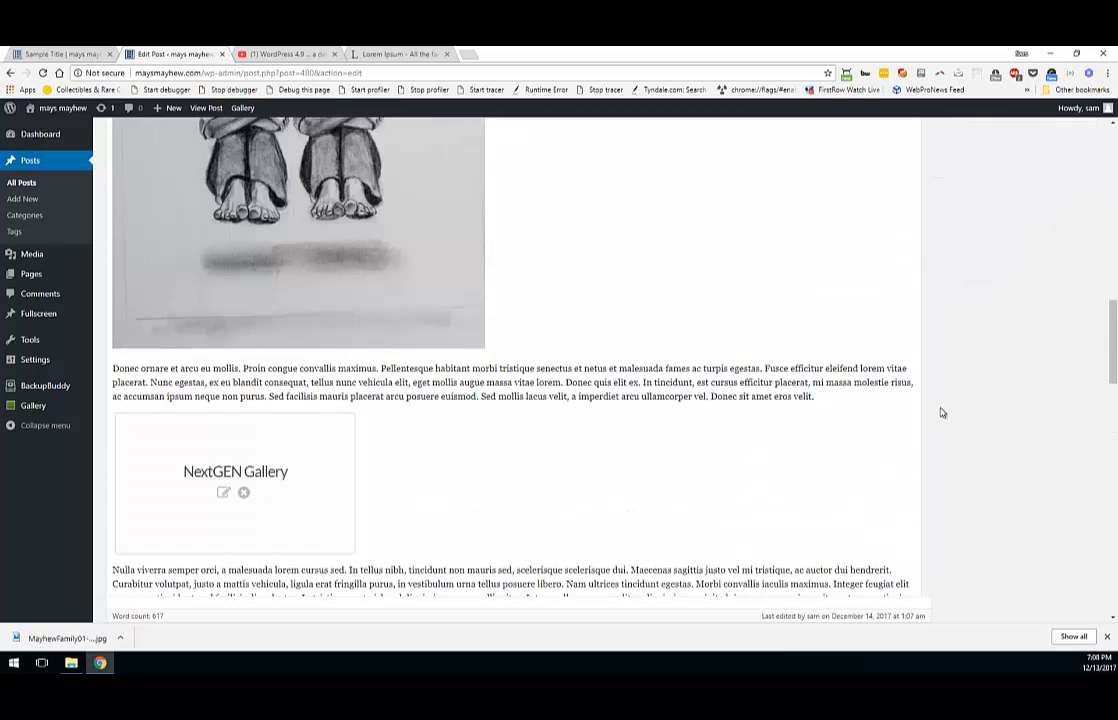
scroll(941, 411, up, 5)
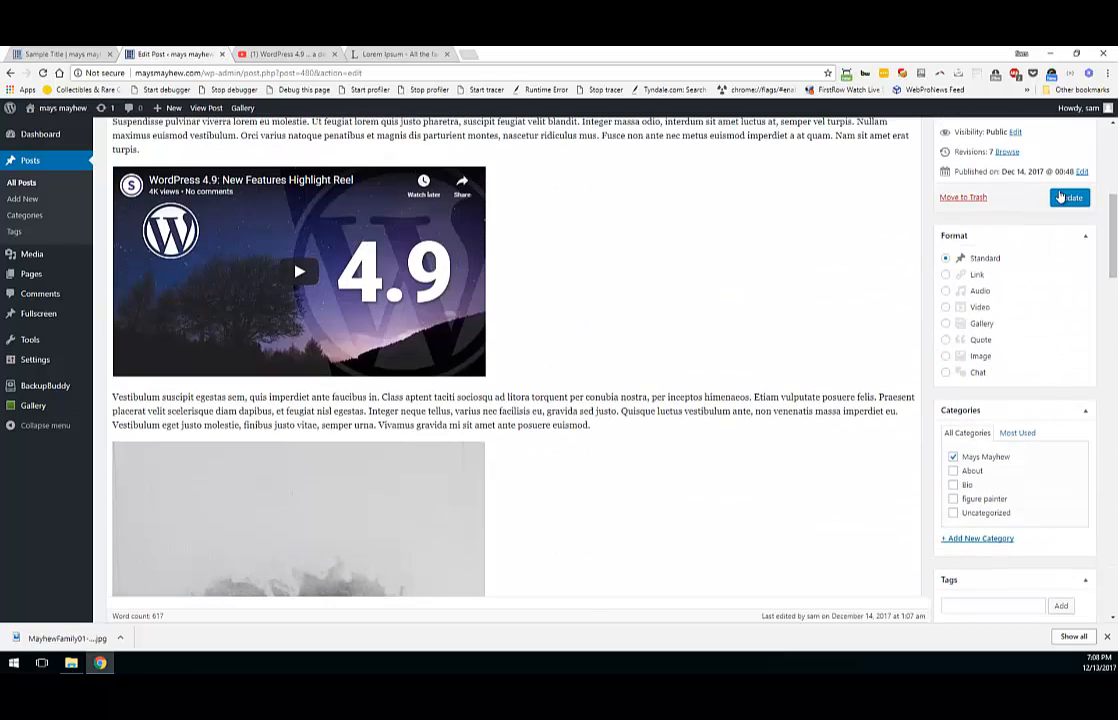
click(1062, 198)
click(36, 54)
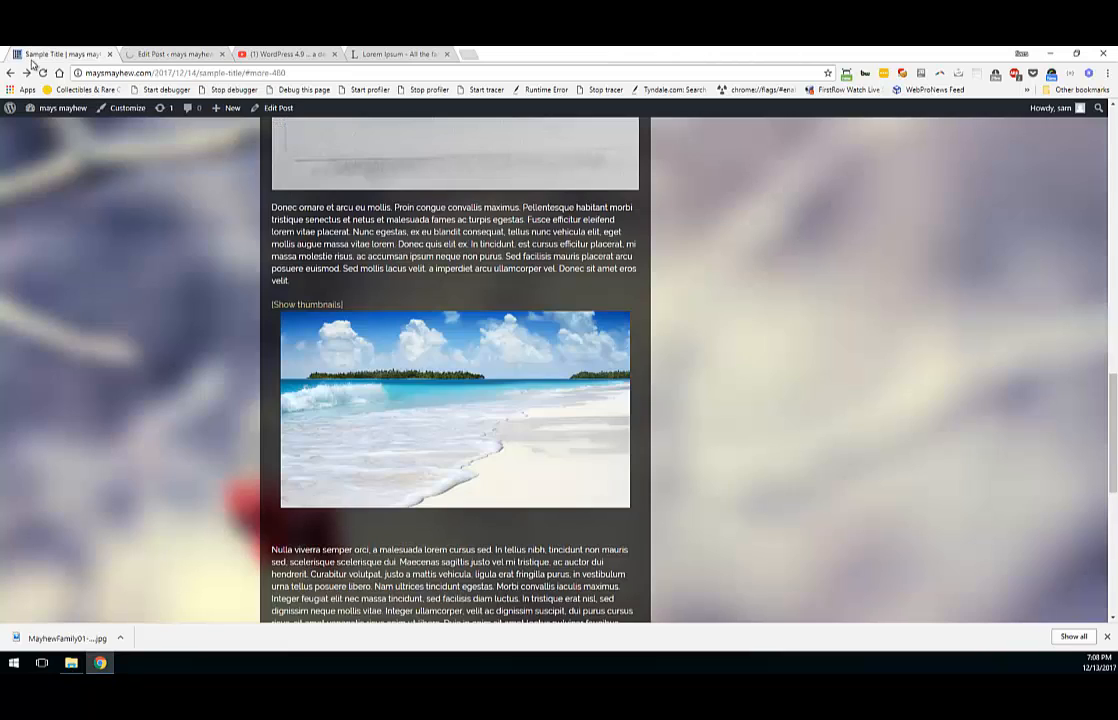
click(43, 73)
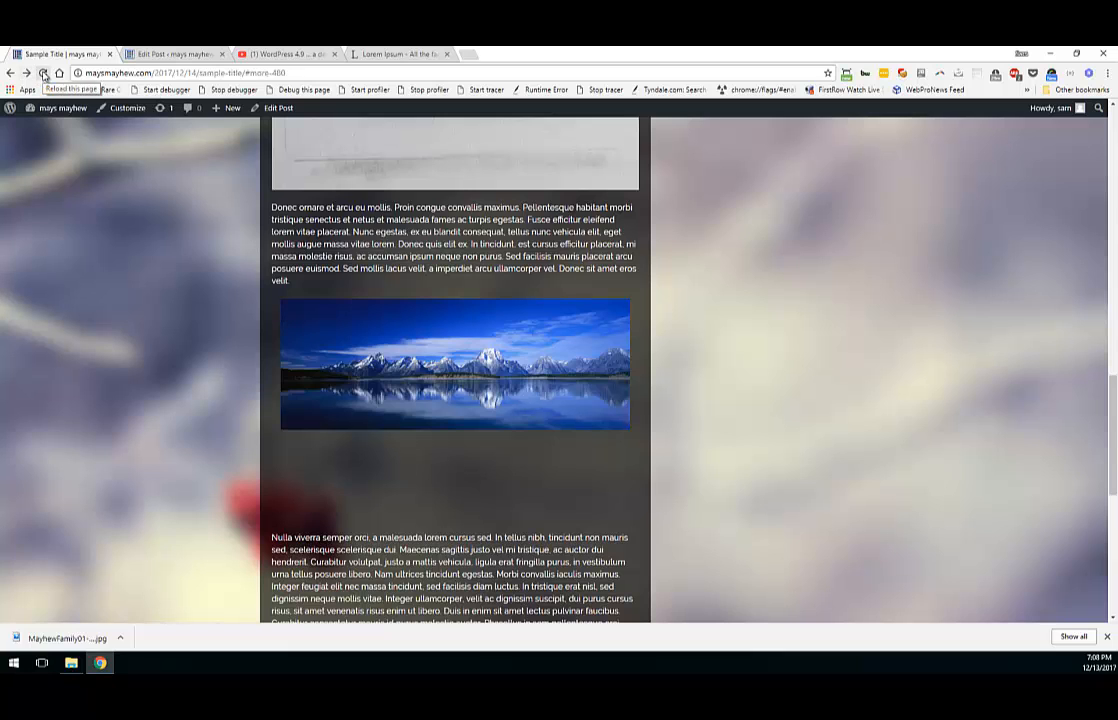
click(43, 73)
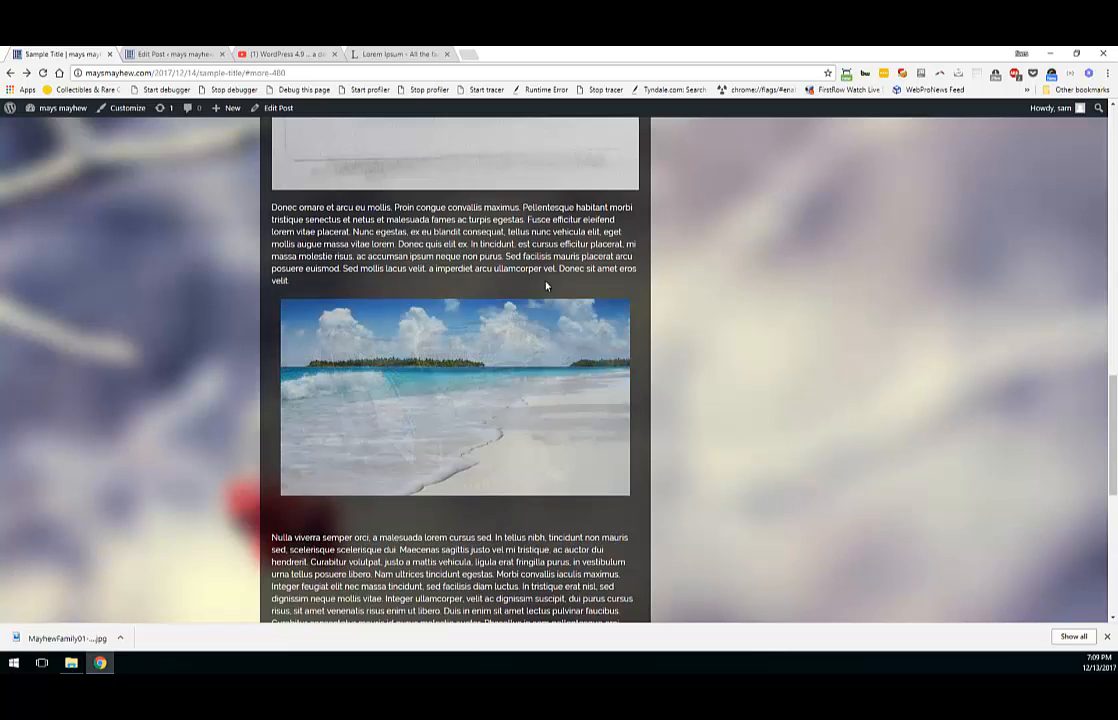
scroll(432, 350, up, 6)
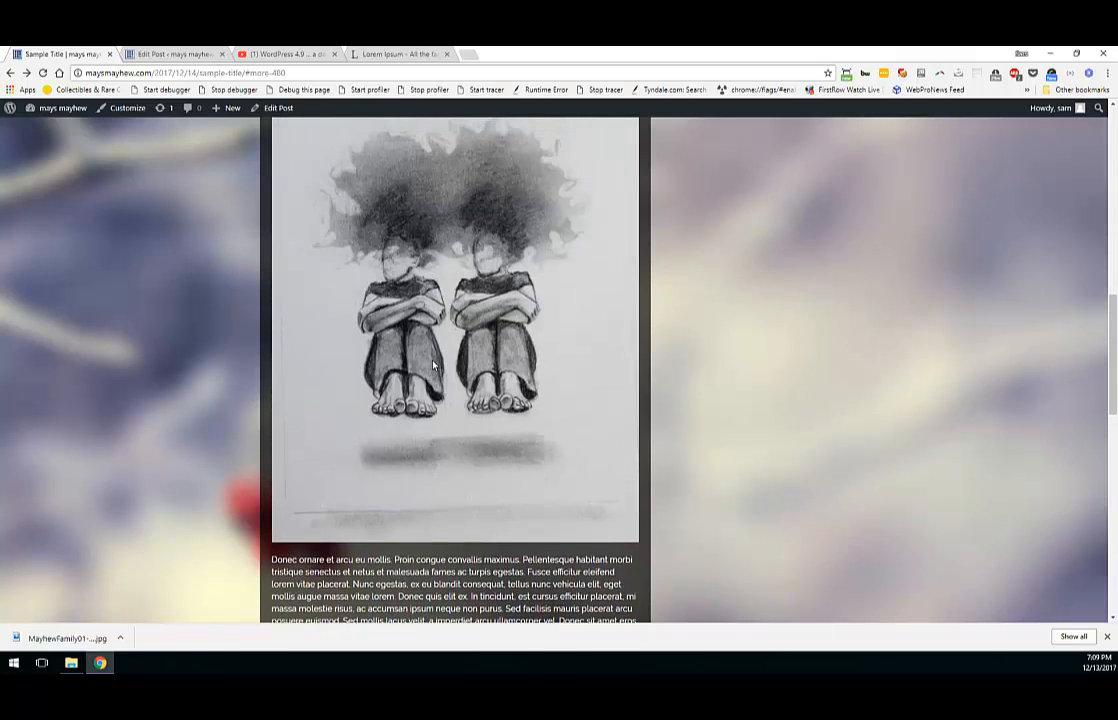
scroll(417, 350, down, 3)
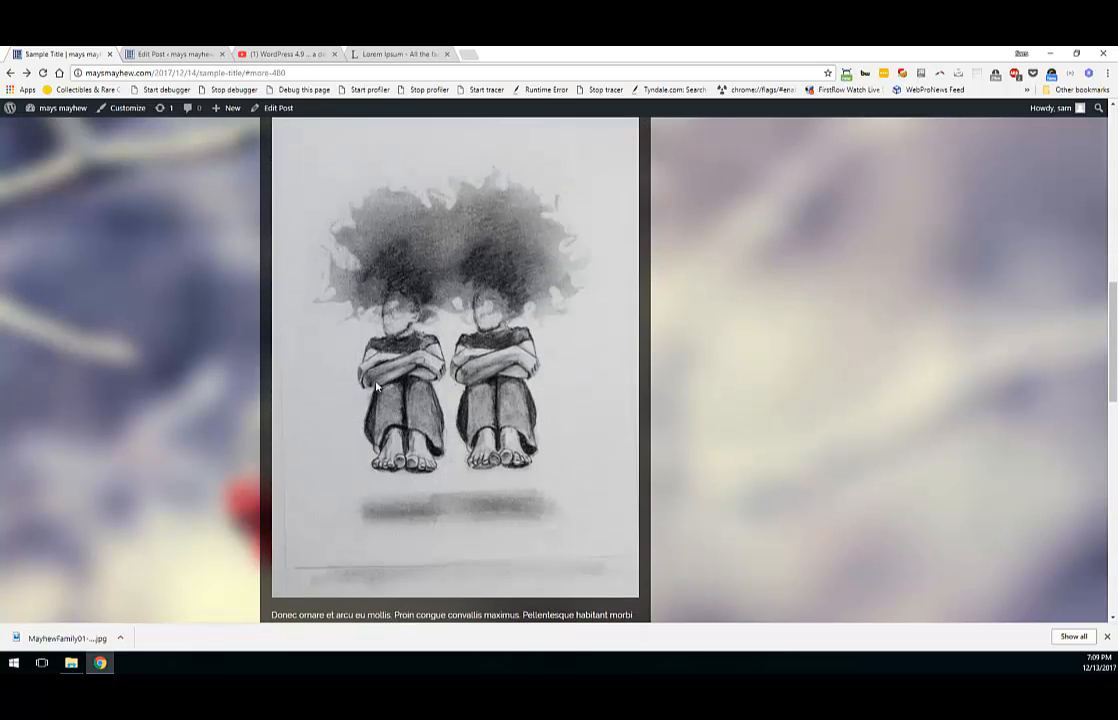
scroll(392, 298, up, 2)
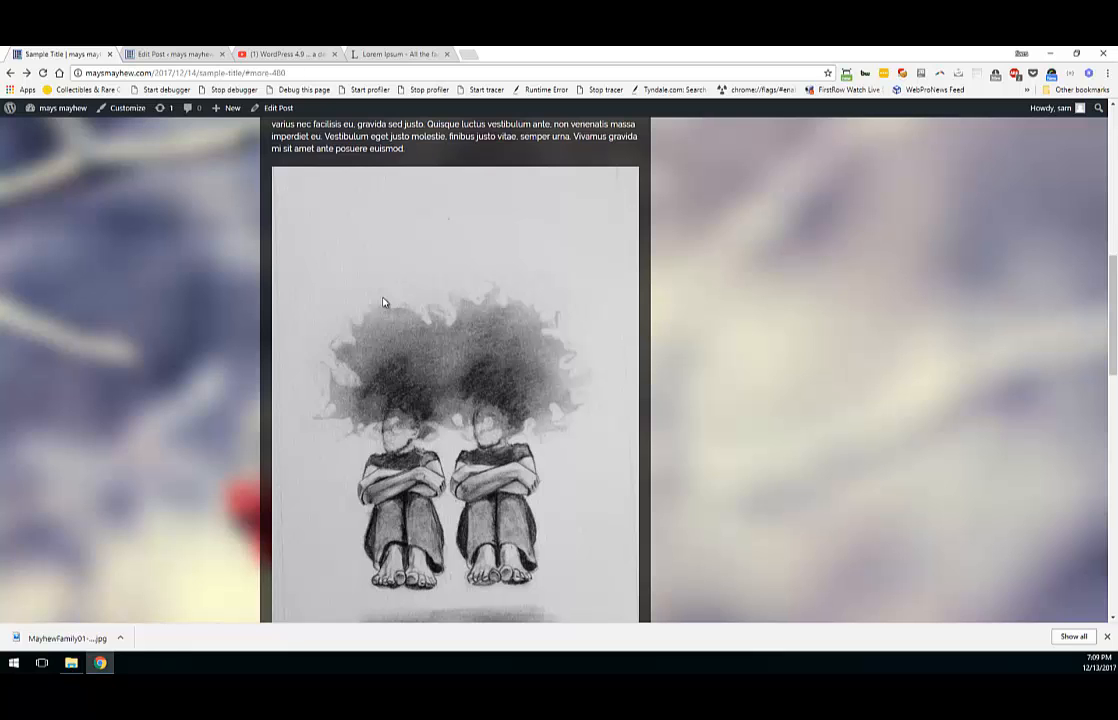
scroll(284, 478, up, 5)
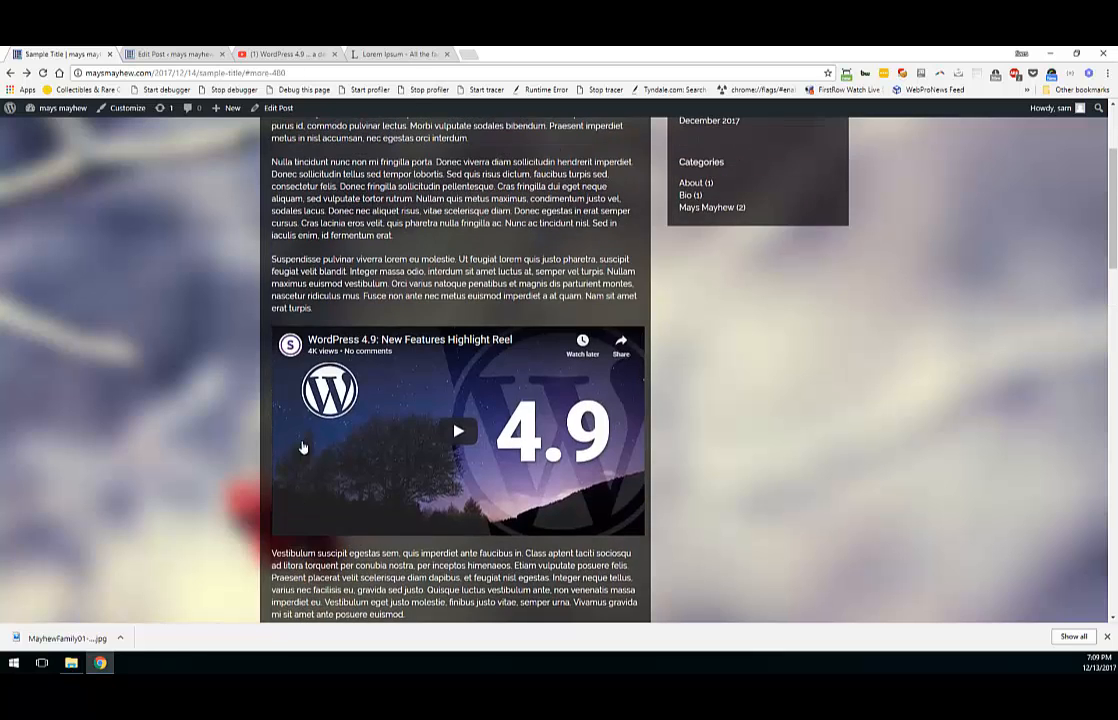